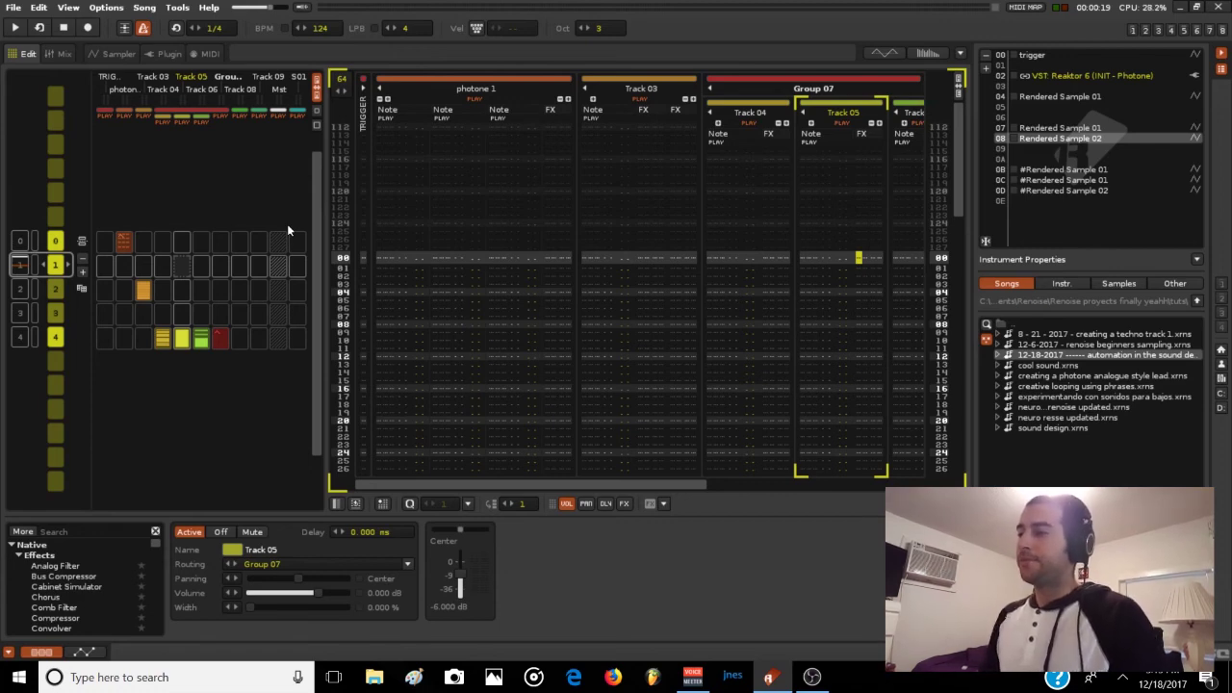
# Select the photone 1 track to show its Instr. Automation device settings.
pyautogui.click(550, 260)
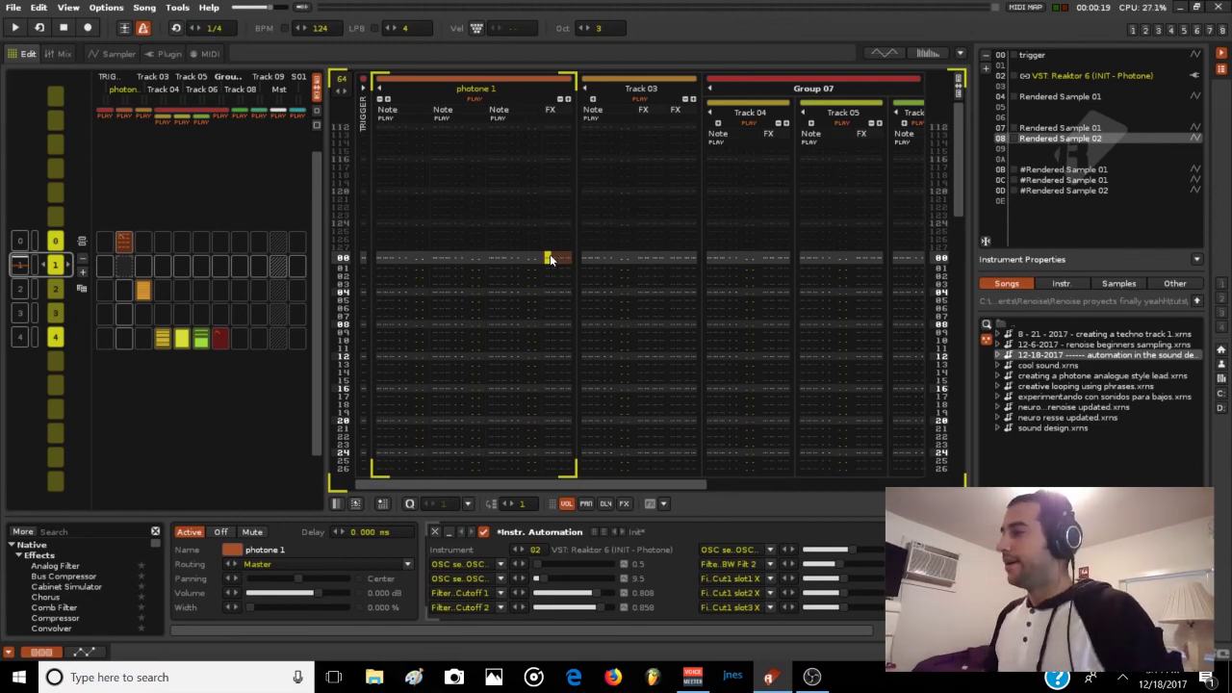
pyautogui.scroll(1, 81, 358)
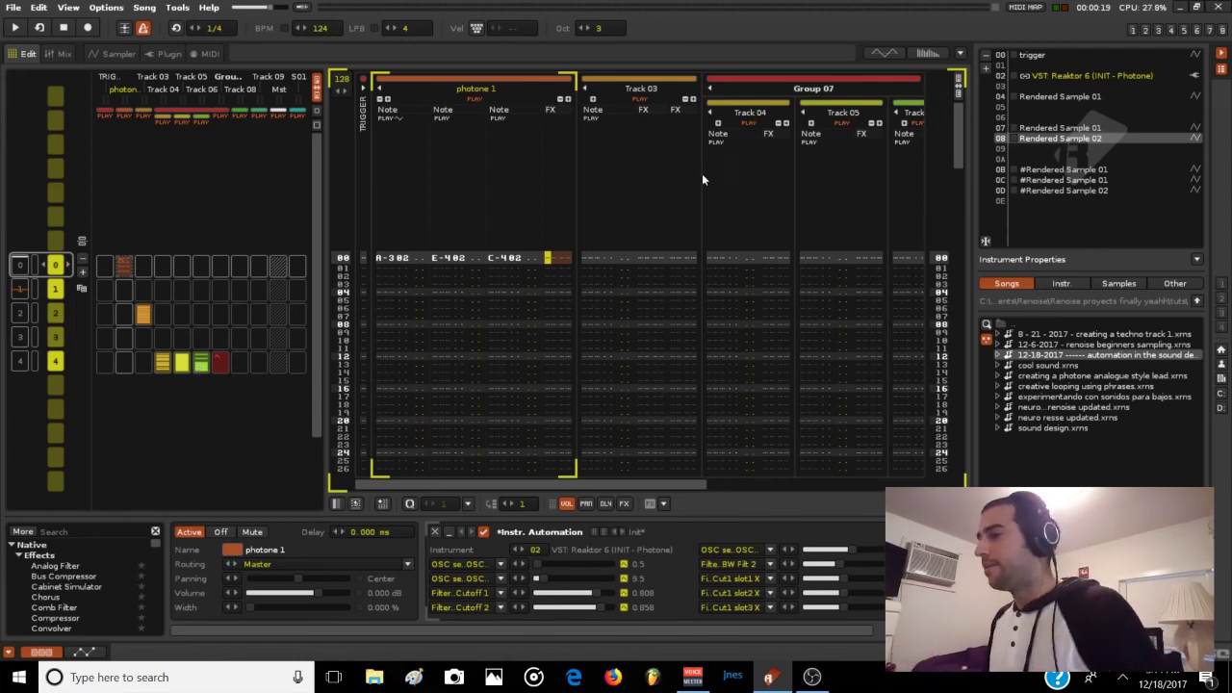
# Turn off the metronome and open instrument 02's Reaktor Photone editor.
pyautogui.click(145, 30)
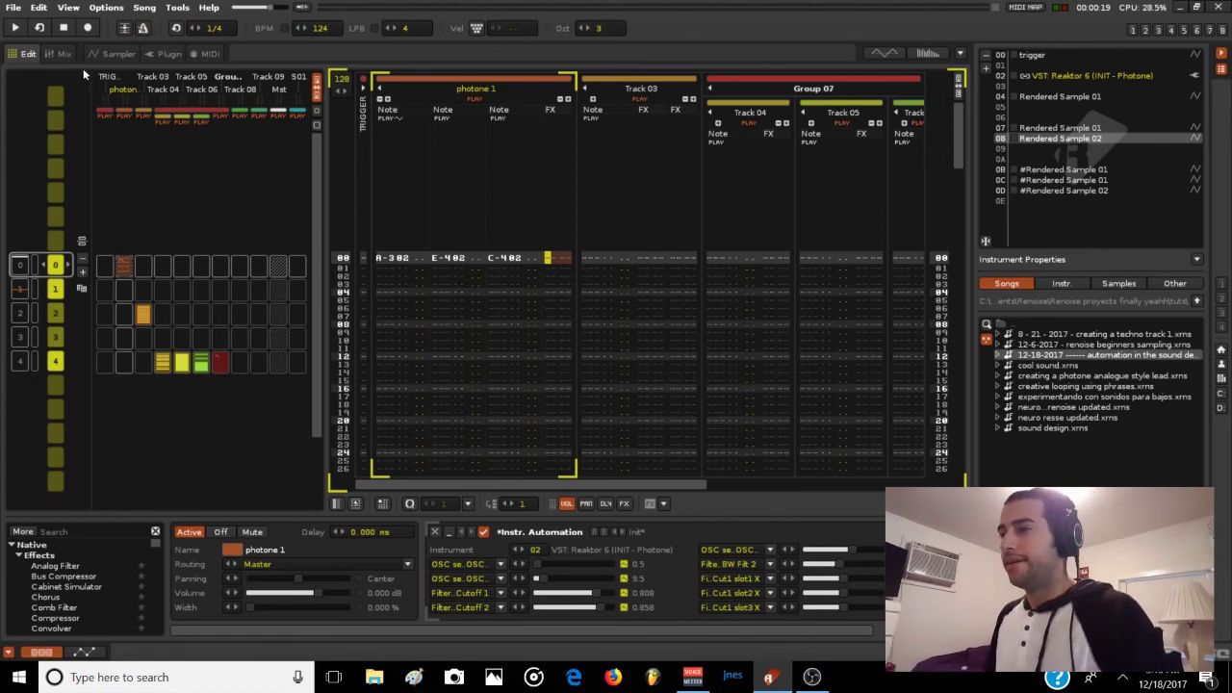
pyautogui.doubleClick(1044, 74)
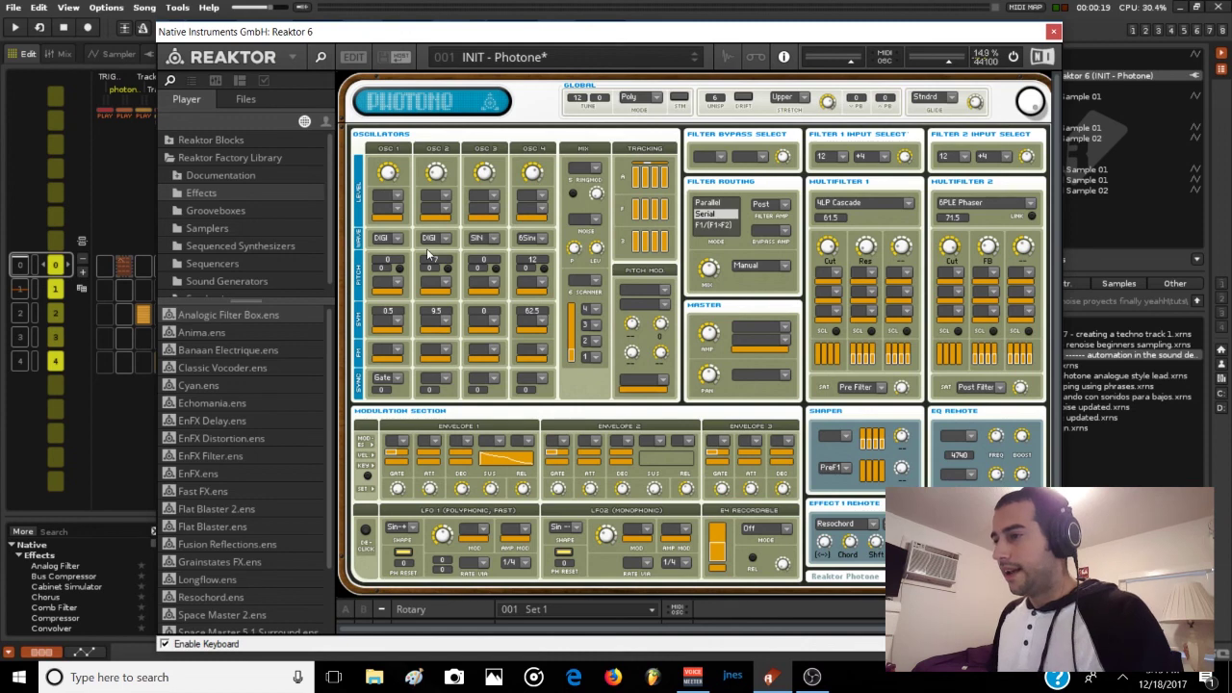
# Close the Reaktor 6 plugin window to return to the pattern.
pyautogui.moveTo(401, 238)
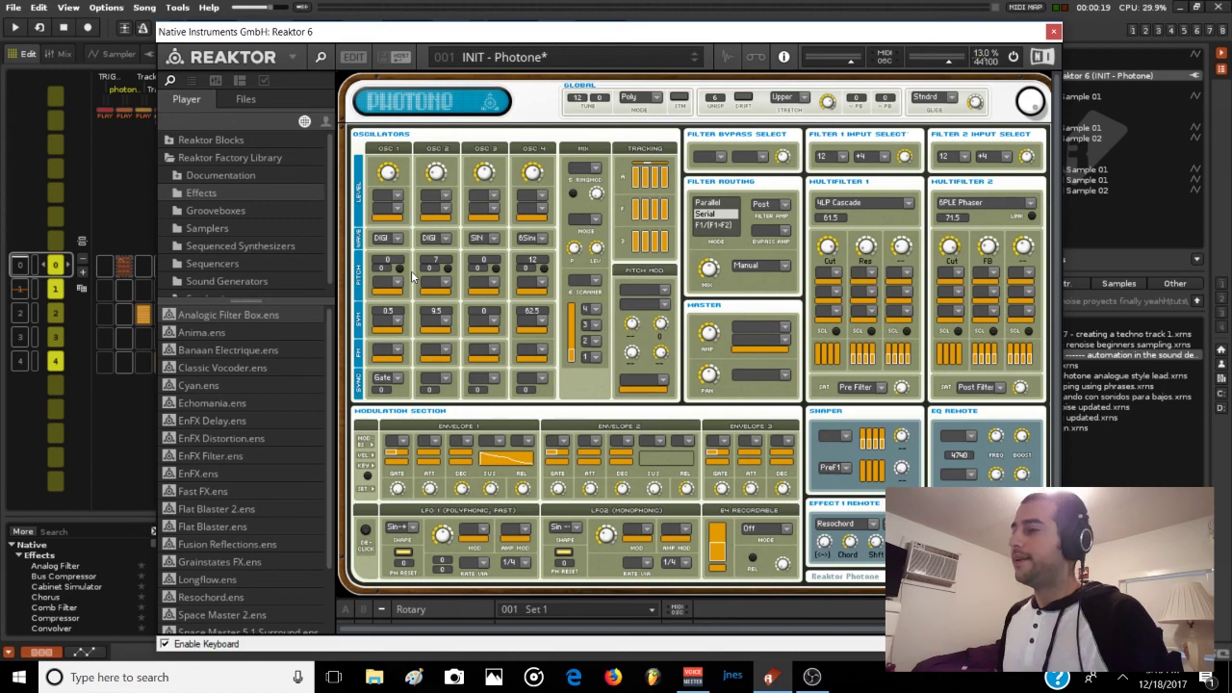
pyautogui.click(1053, 31)
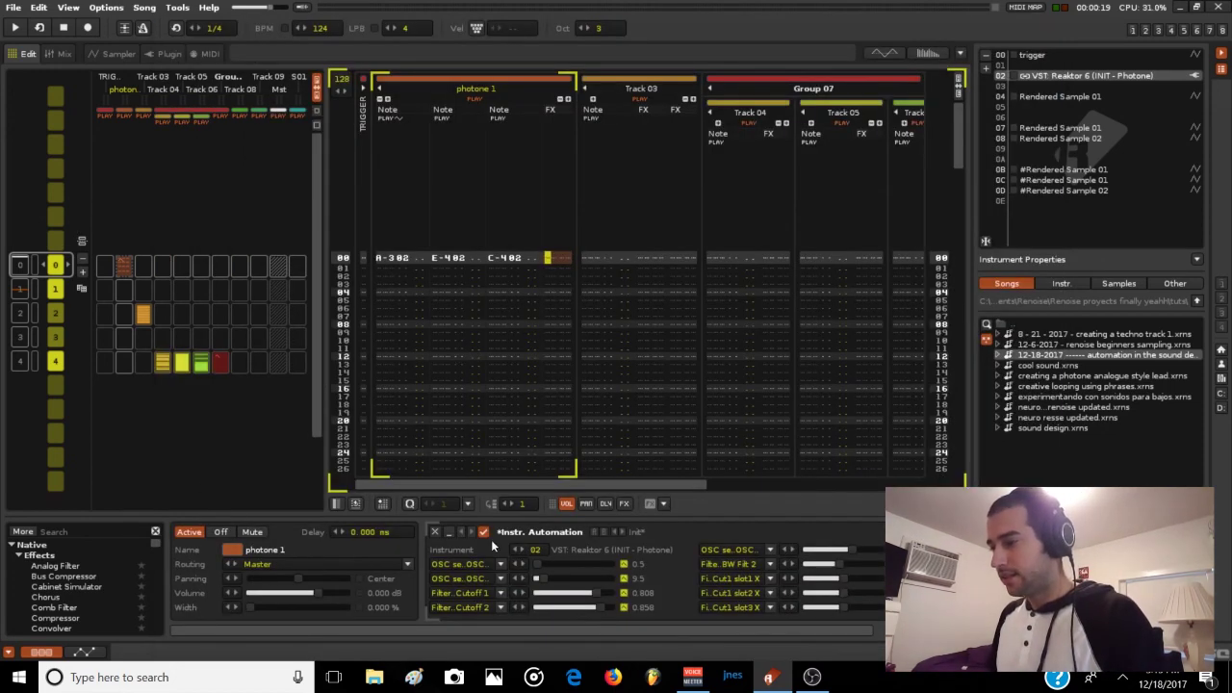
# Enable the Instr. Automation device and start song playback.
pyautogui.press('space')
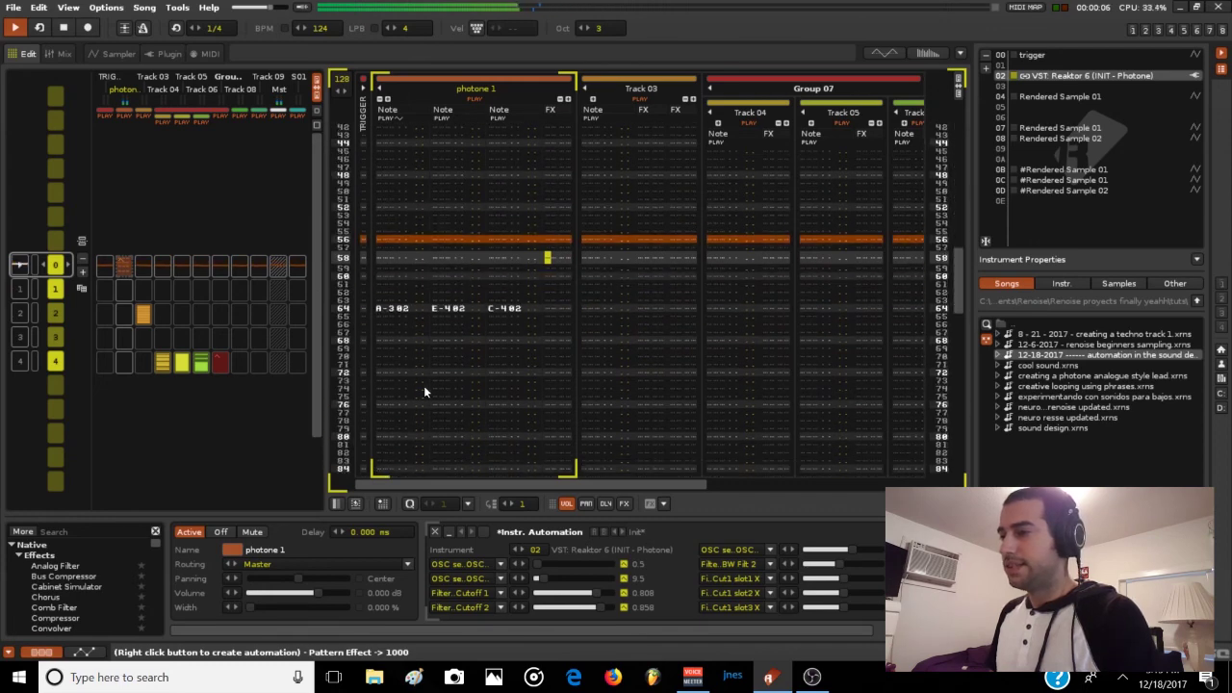
pyautogui.press('space')
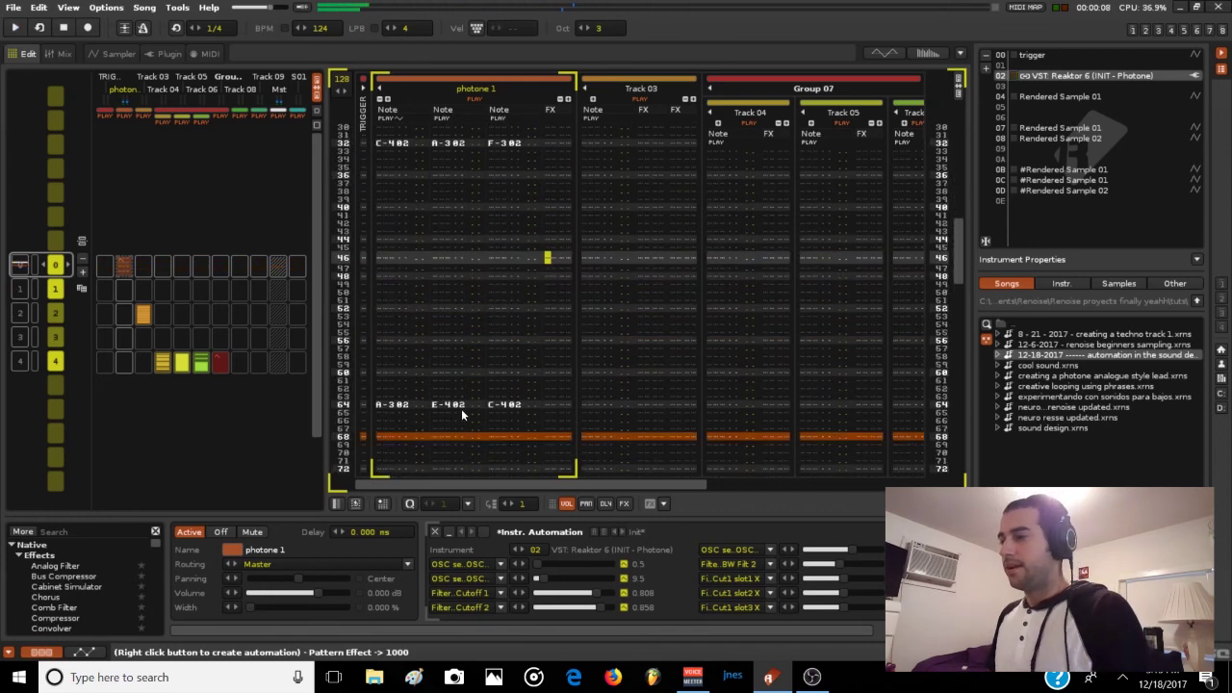
pyautogui.scroll(10, 461, 408)
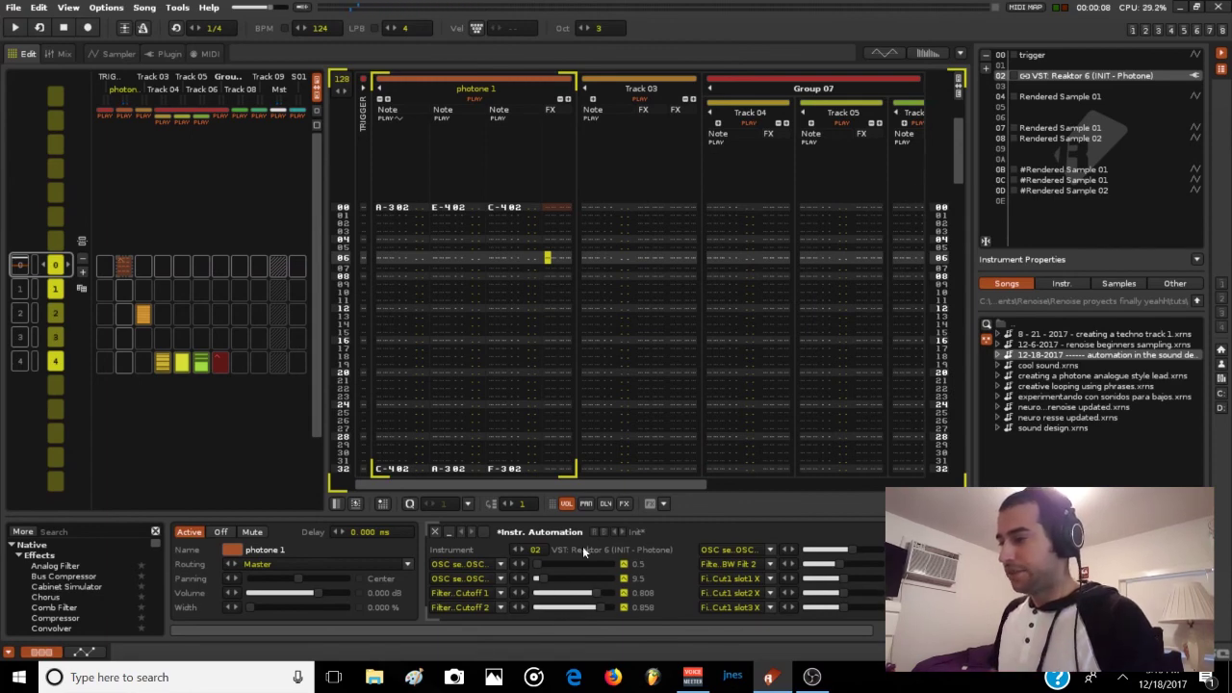
pyautogui.click(483, 531)
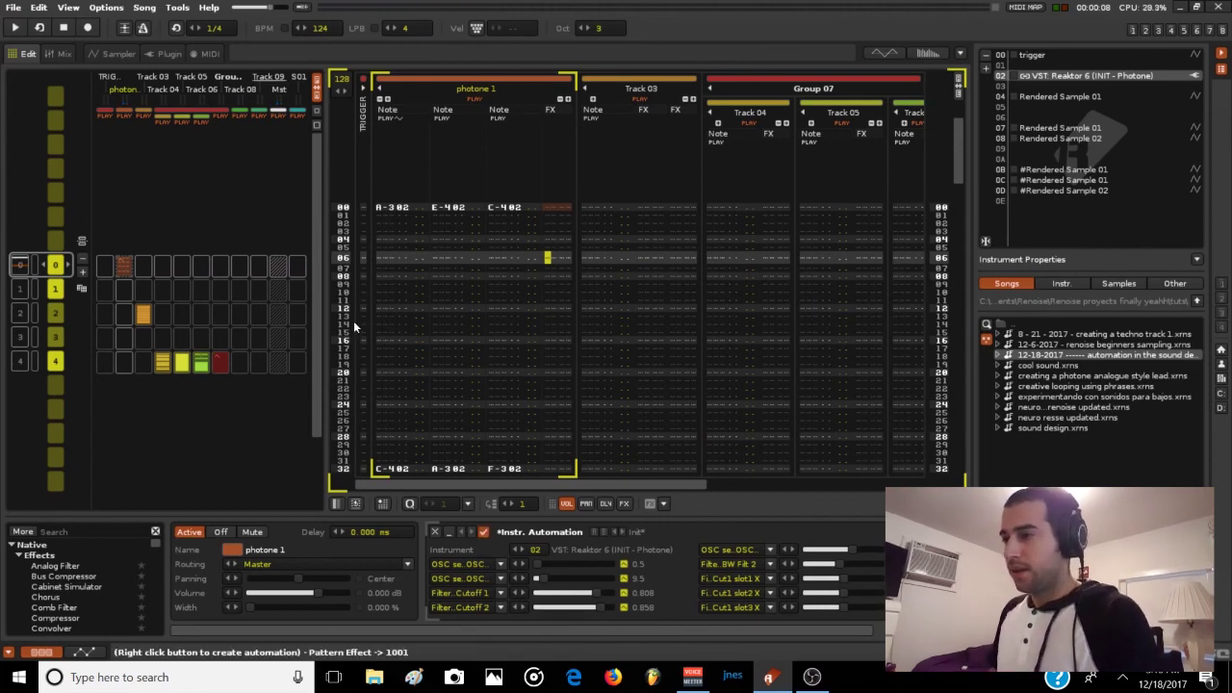
pyautogui.press('space')
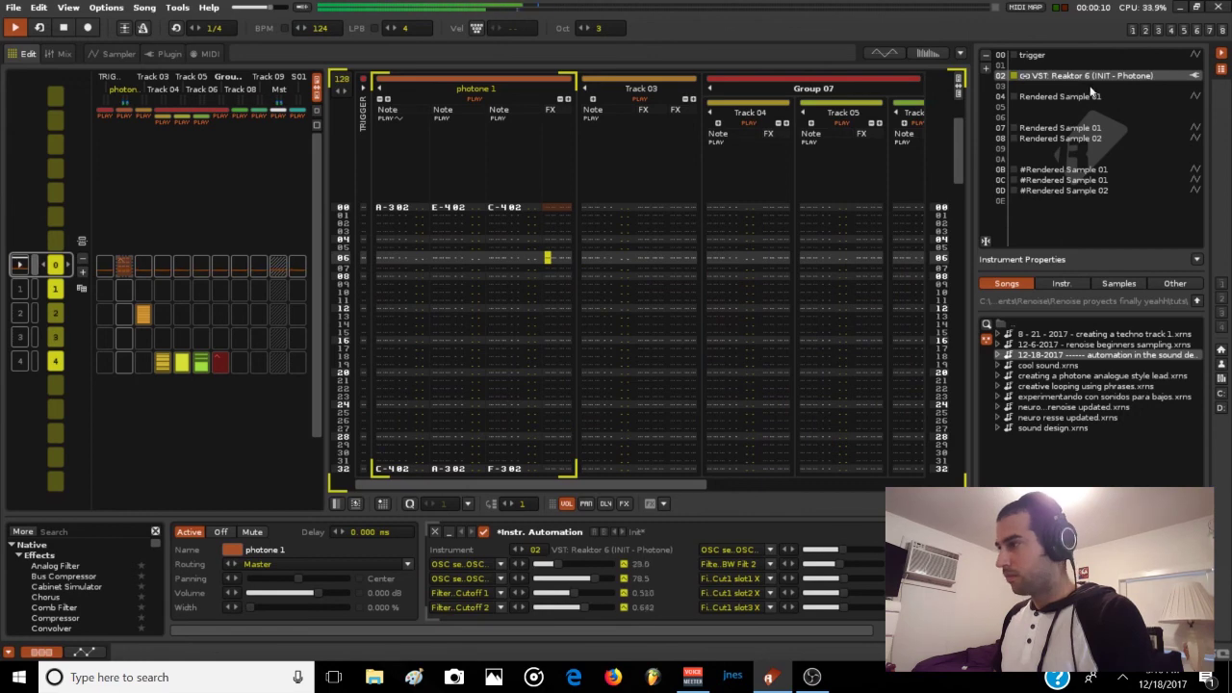
# Watch the Photone synth's parameters move in Reaktor during playback, then close it.
pyautogui.doubleClick(1084, 79)
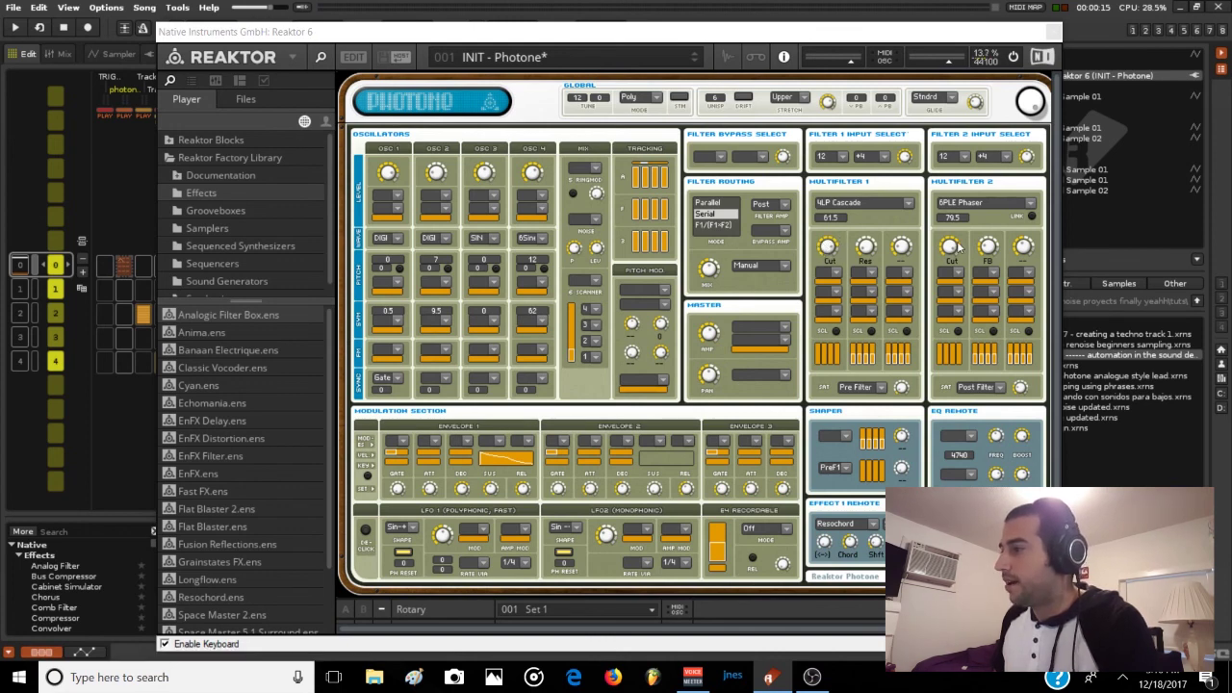
pyautogui.press('space')
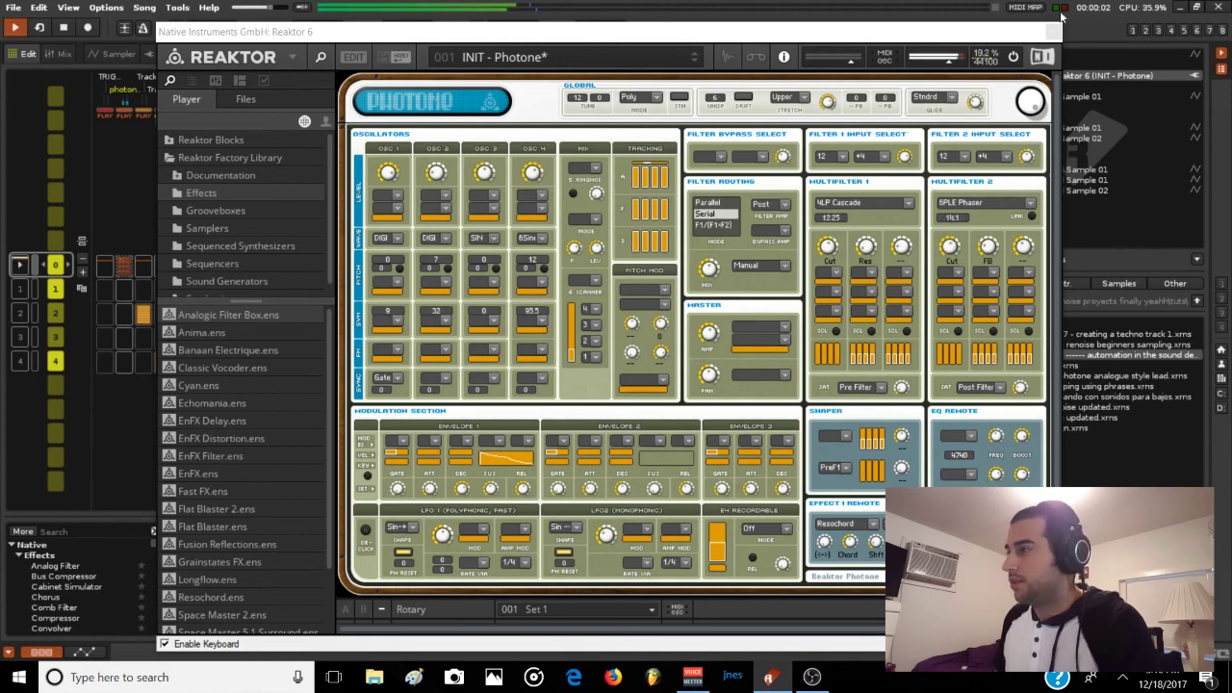
pyautogui.click(1053, 33)
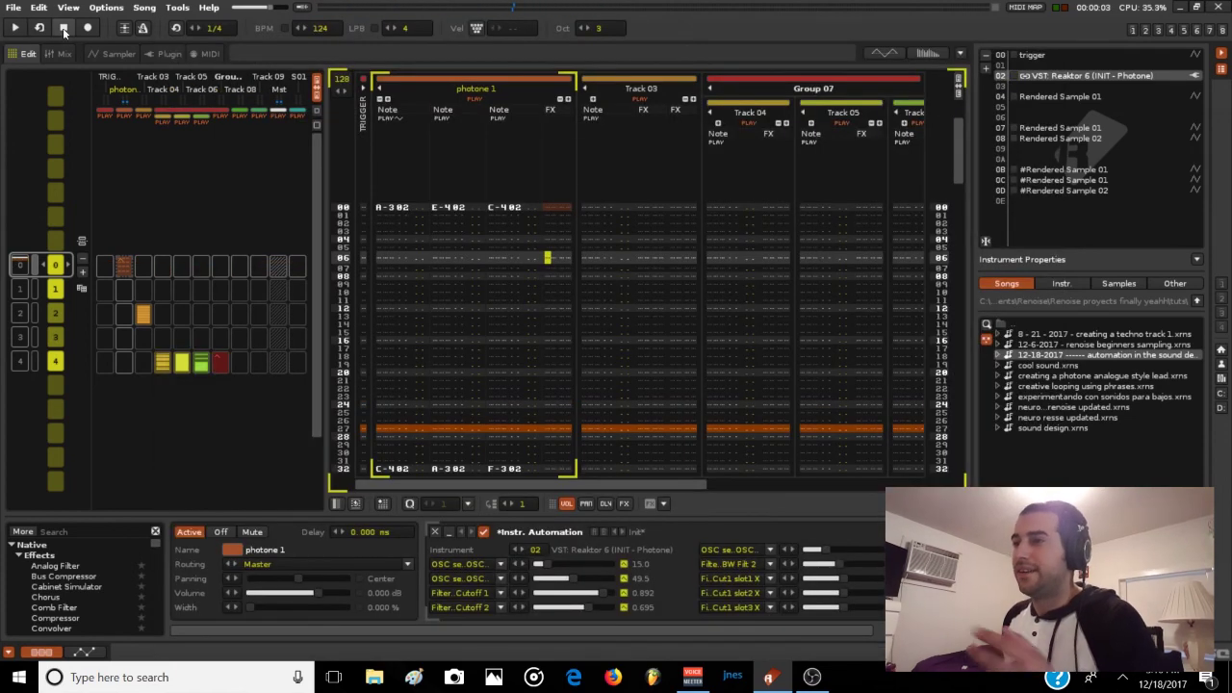
# Show the OSC1 Sym automation envelope and inspect its editing options.
pyautogui.click(84, 650)
pyautogui.click(60, 549)
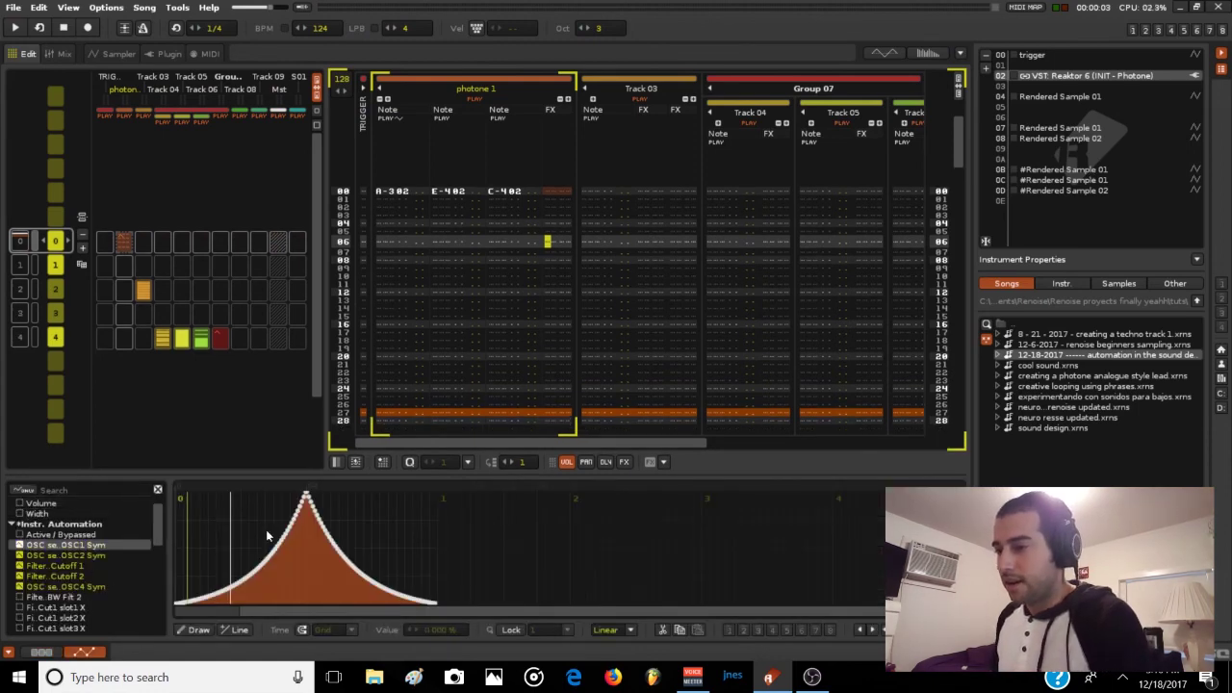
pyautogui.scroll(3, 247, 535)
pyautogui.scroll(-3, 246, 535)
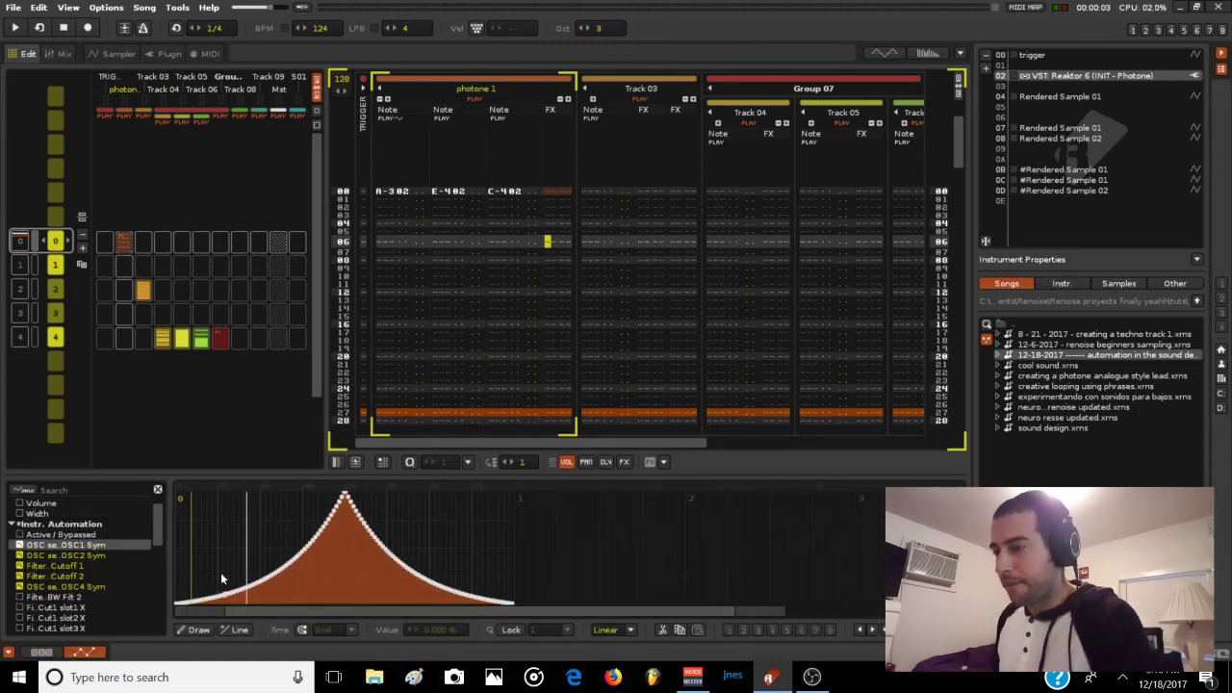
pyautogui.scroll(1, 331, 556)
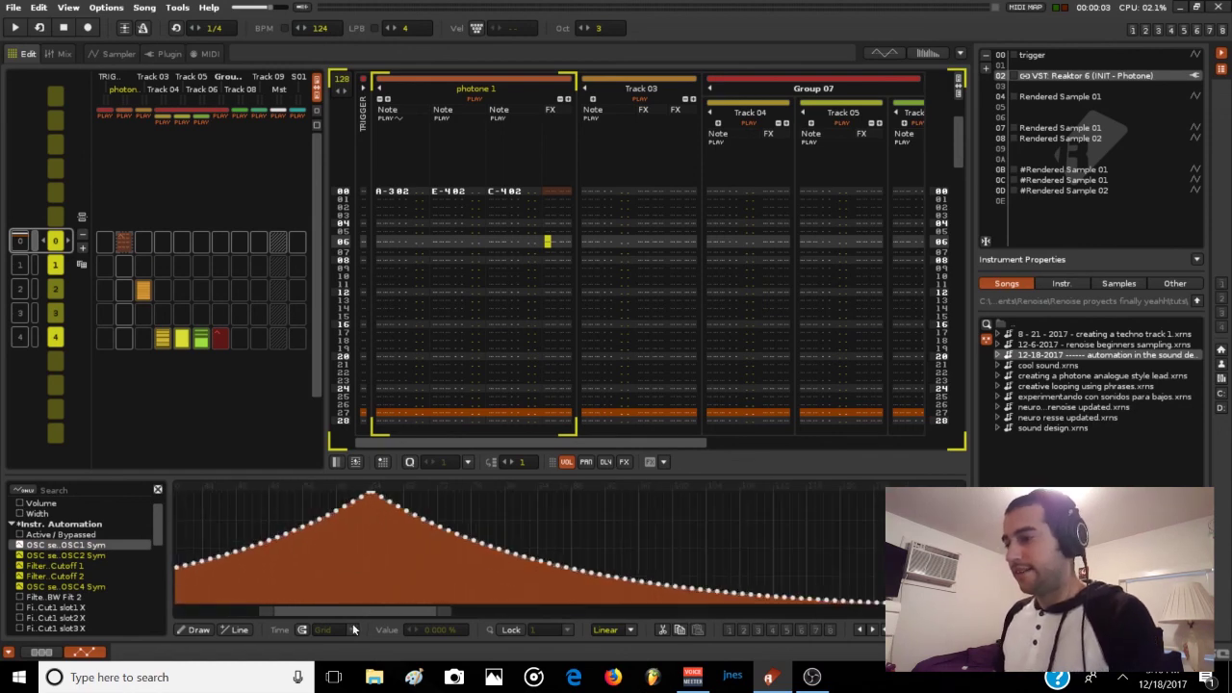
pyautogui.scroll(3, 333, 600)
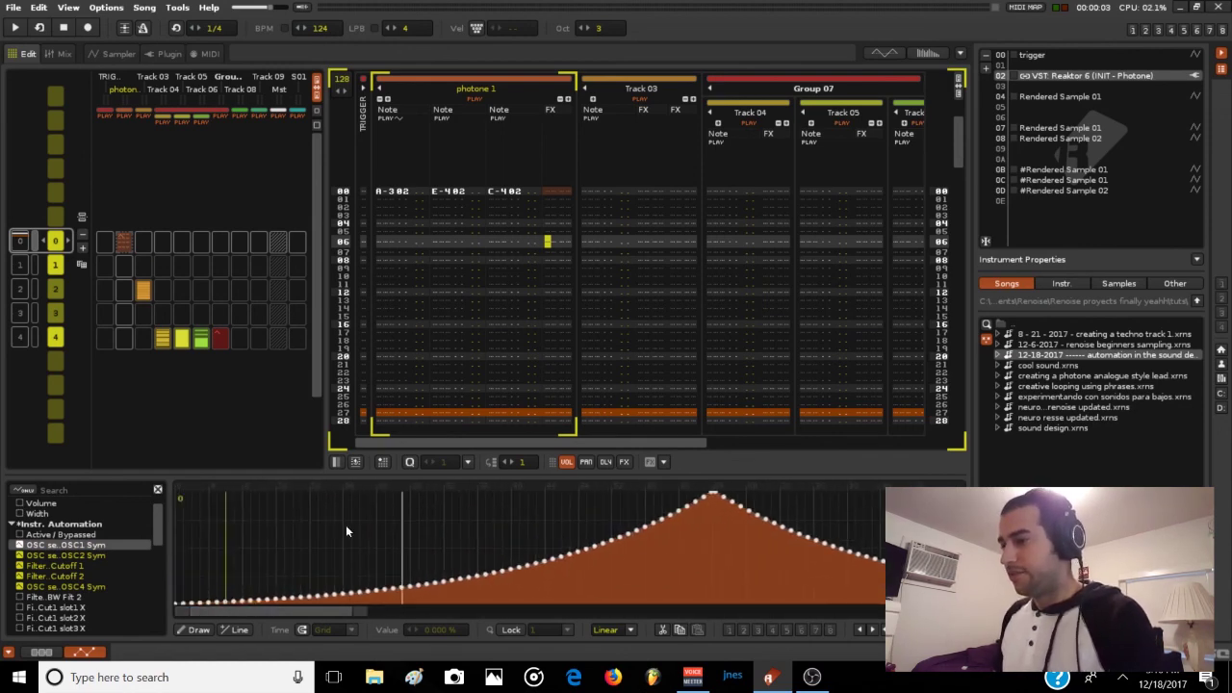
pyautogui.rightClick(347, 530)
pyautogui.moveTo(488, 548)
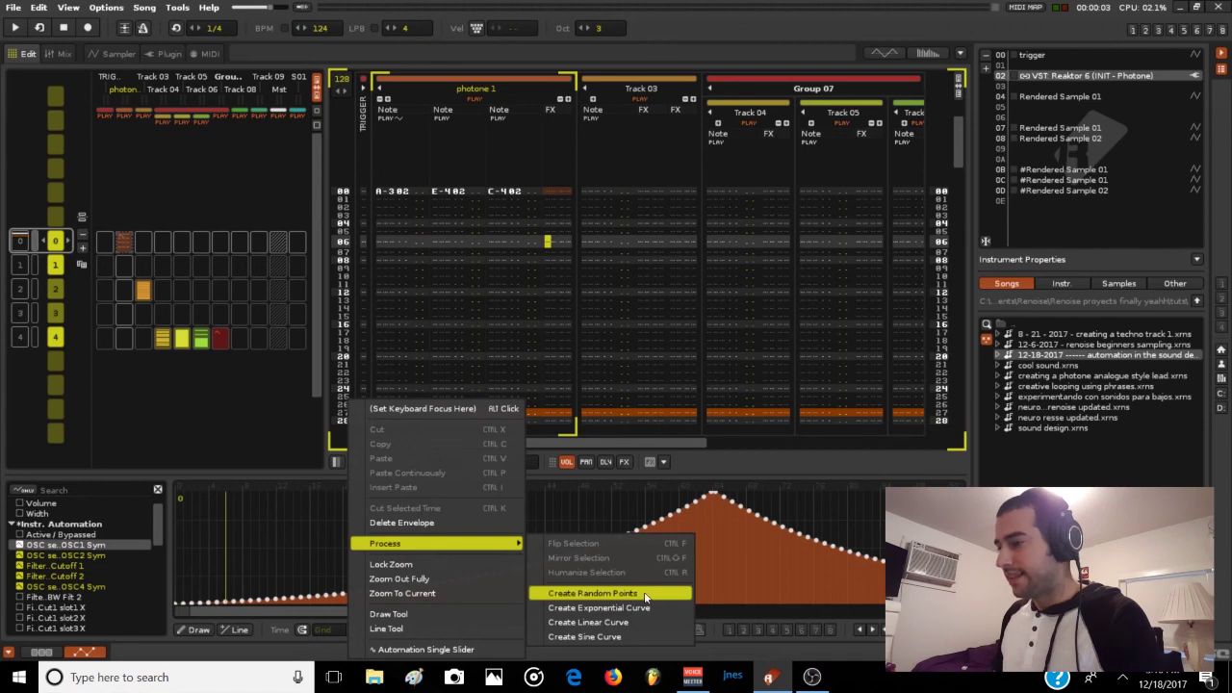
pyautogui.scroll(-3, 385, 553)
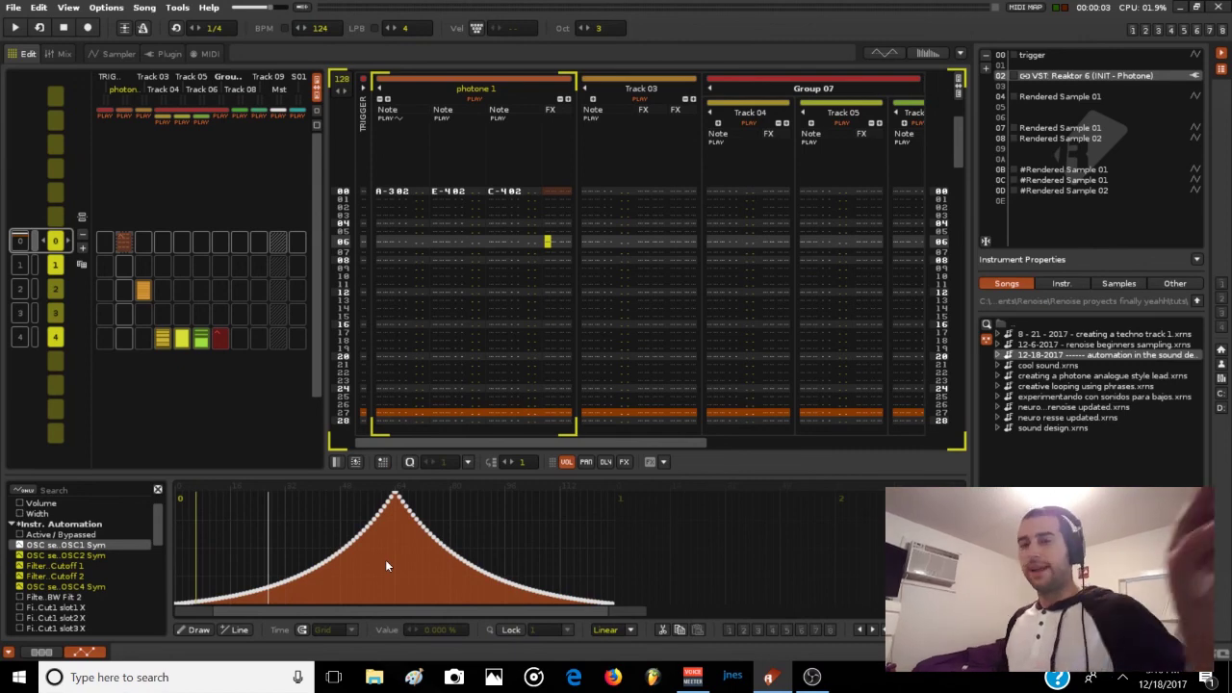
# View the OSC2 Sym, Filter. Cutoff 1 and OSC4 Sym envelopes.
pyautogui.click(91, 556)
pyautogui.scroll(1, 161, 607)
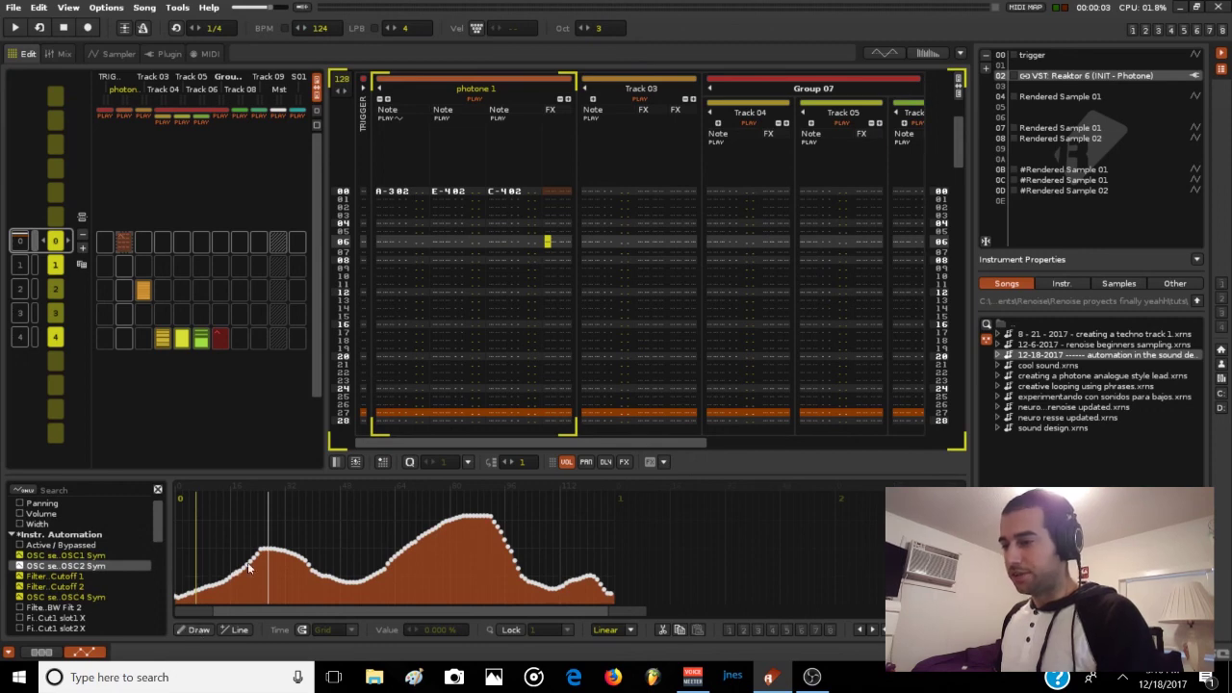
pyautogui.click(80, 576)
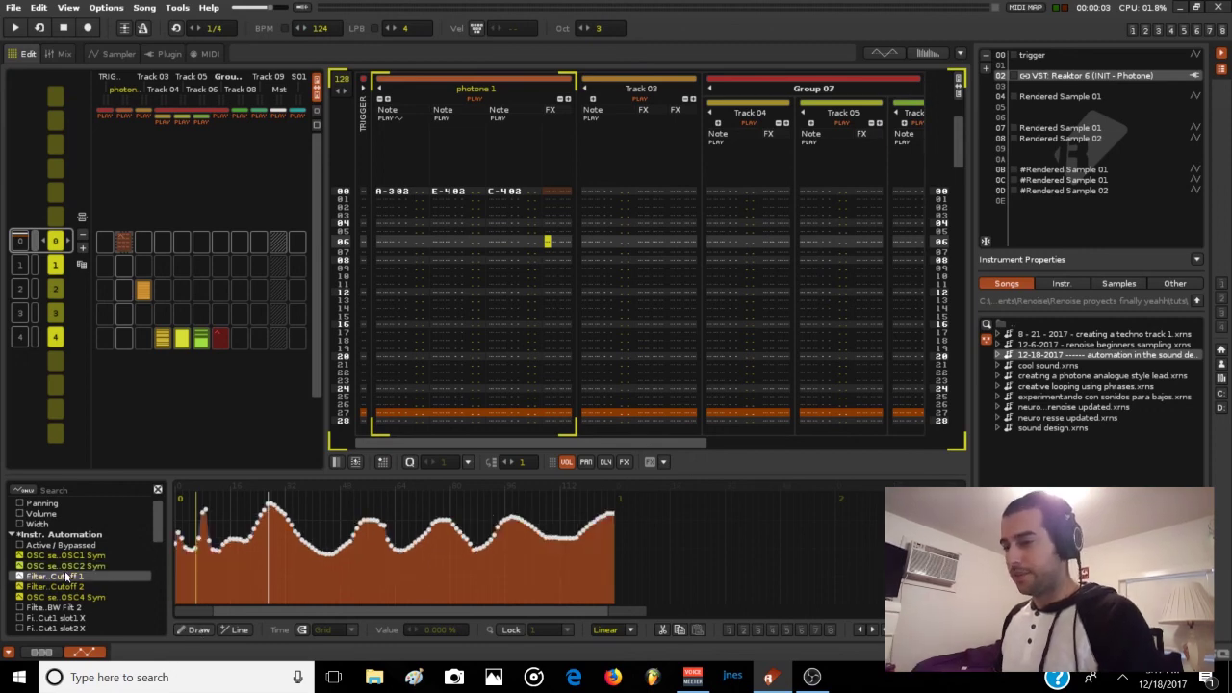
pyautogui.click(89, 597)
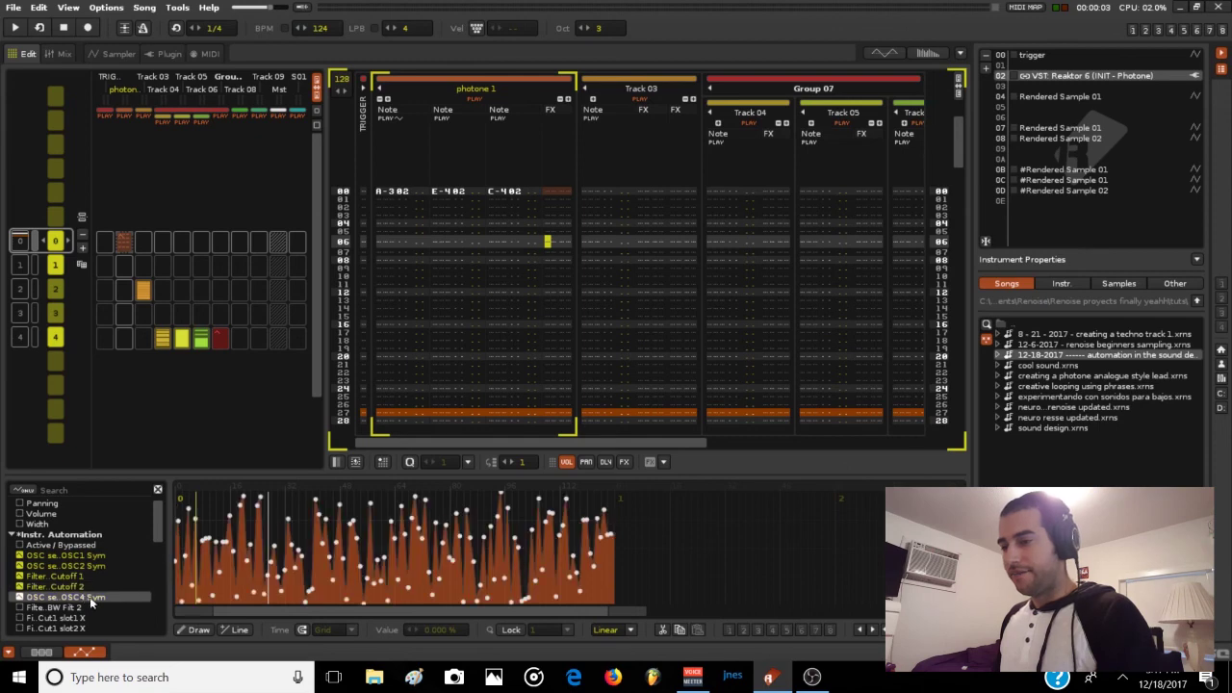
pyautogui.scroll(-1, 75, 606)
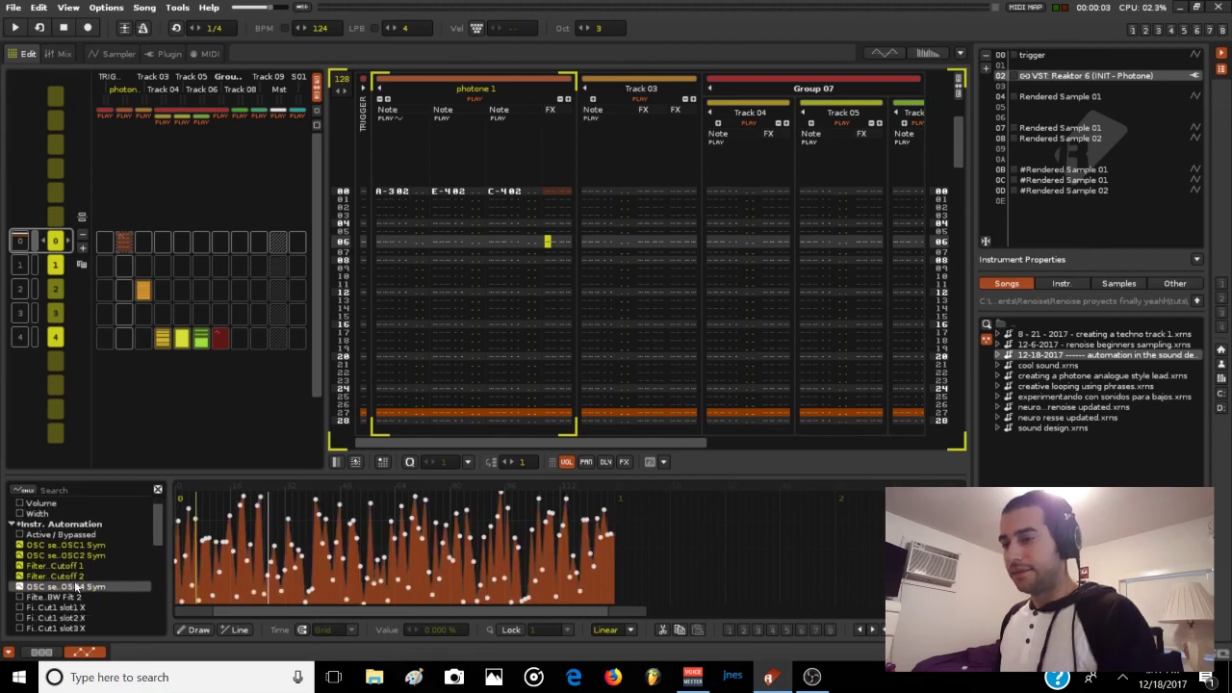
pyautogui.rightClick(355, 506)
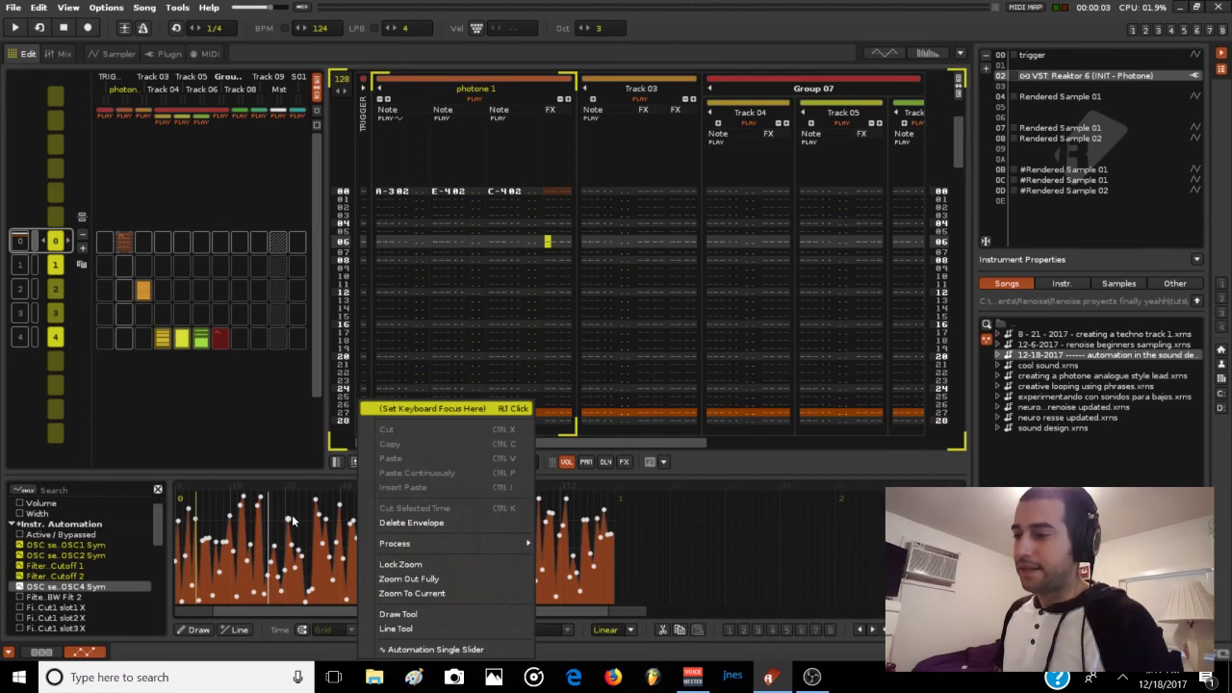
pyautogui.click(329, 532)
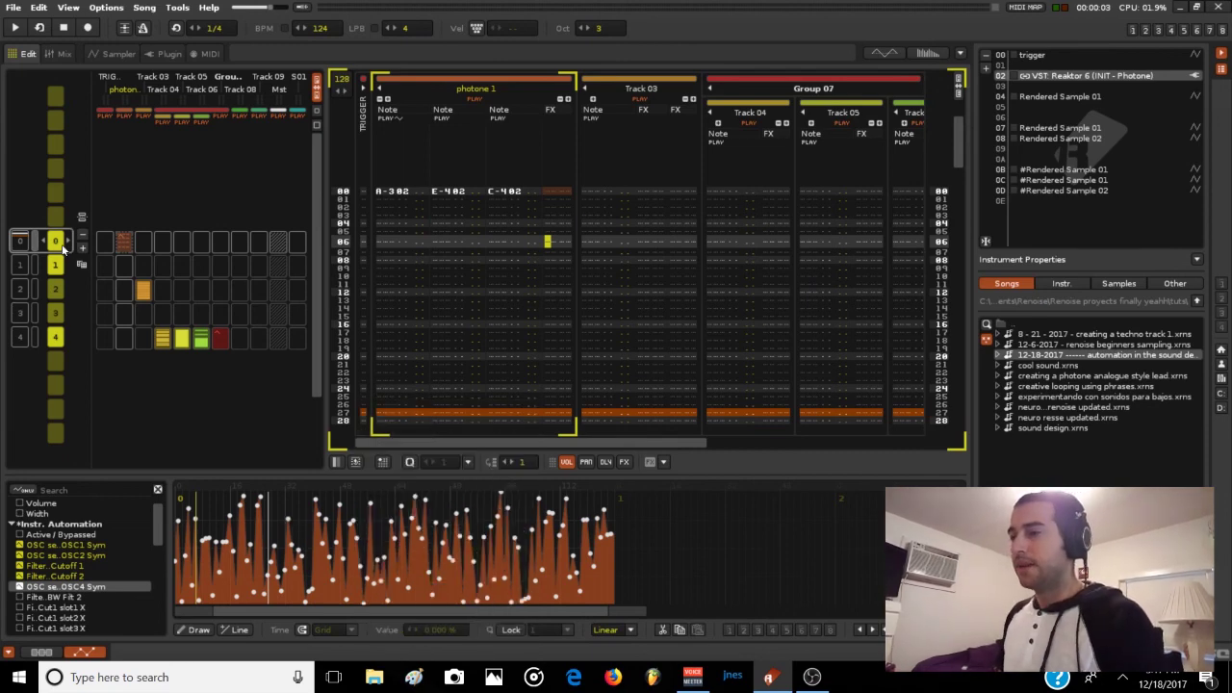
pyautogui.press('space')
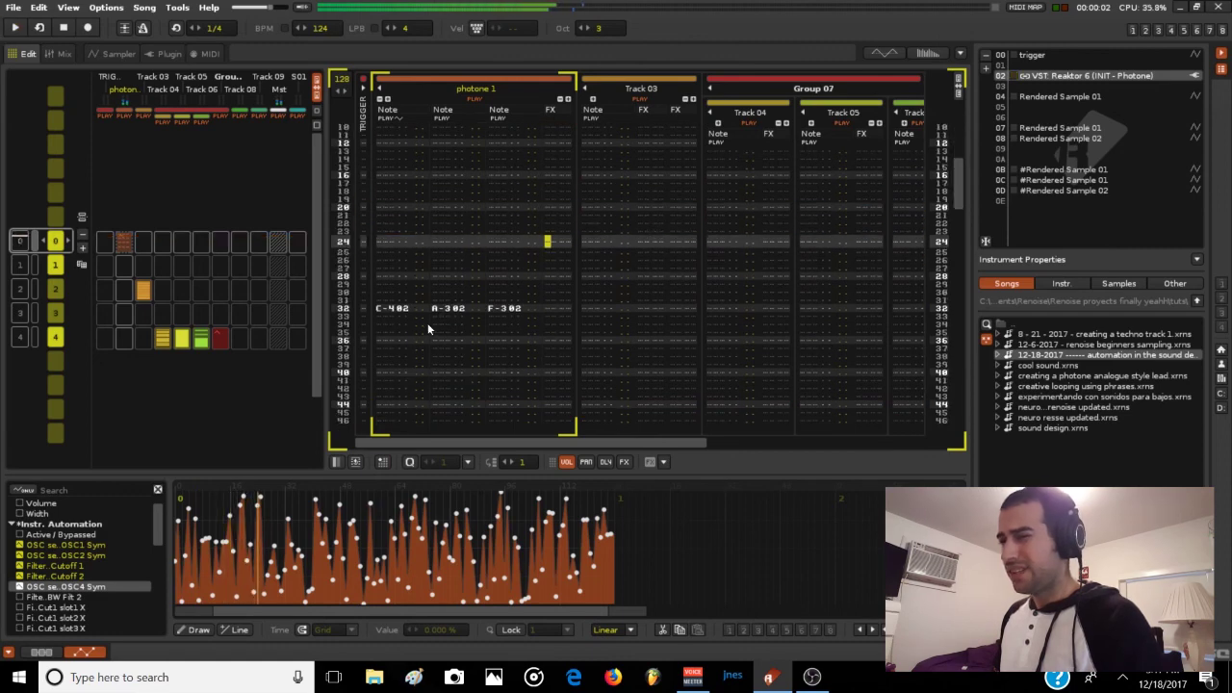
pyautogui.press('space')
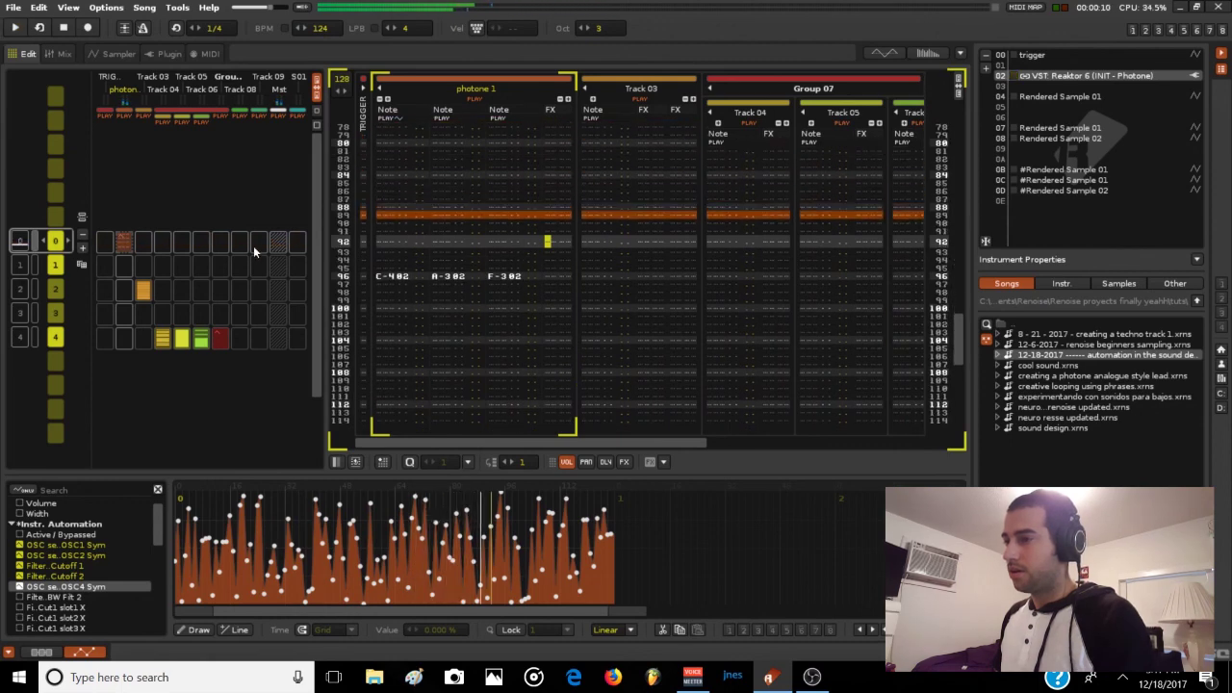
pyautogui.press('space')
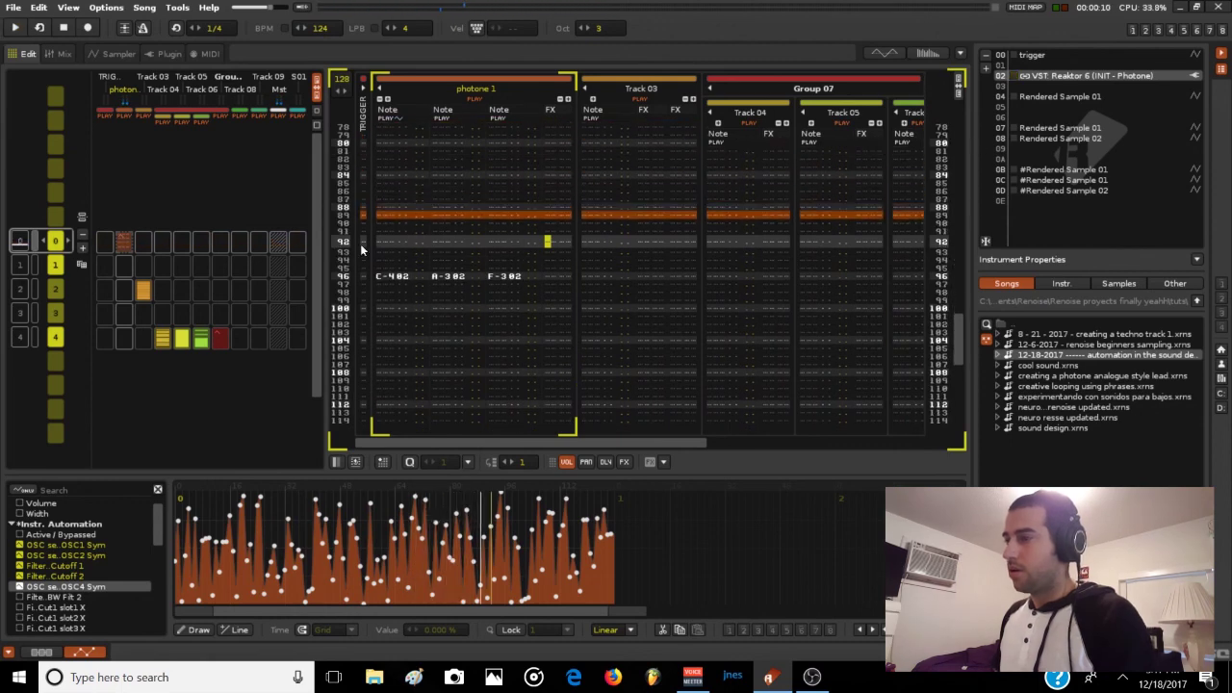
pyautogui.click(1043, 97)
# Preview Rendered Sample 01 on Track 03 at C-4 and C-3.
pyautogui.click(117, 53)
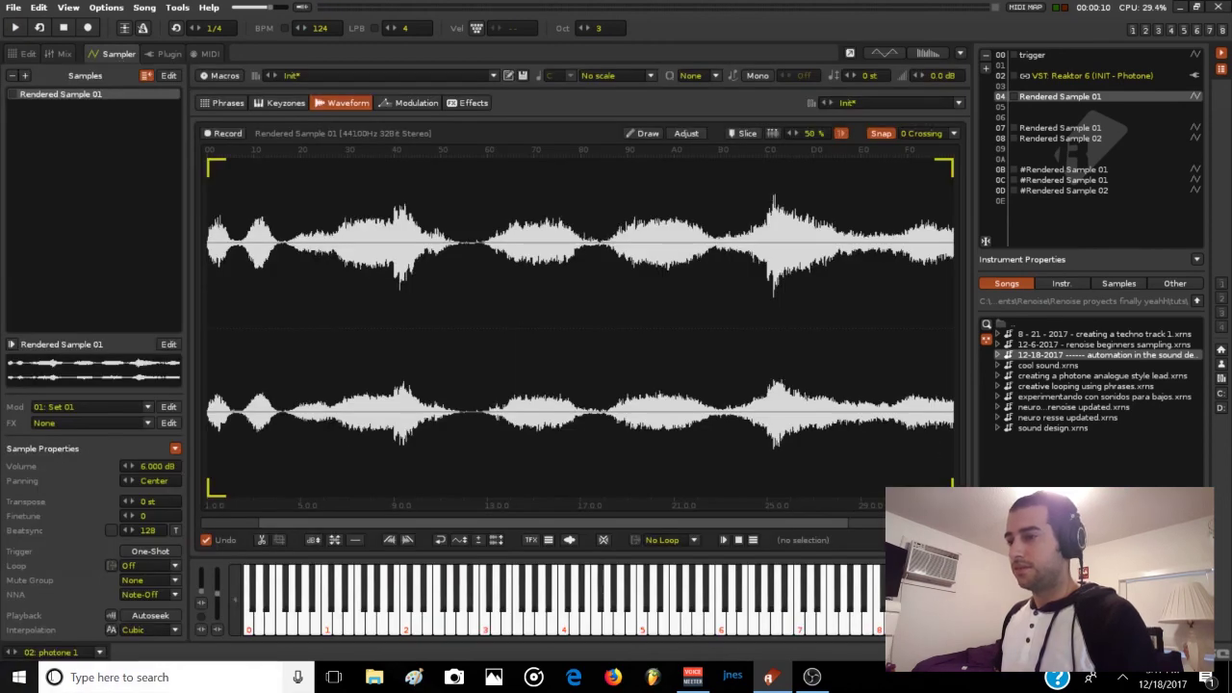
pyautogui.click(99, 651)
pyautogui.click(56, 537)
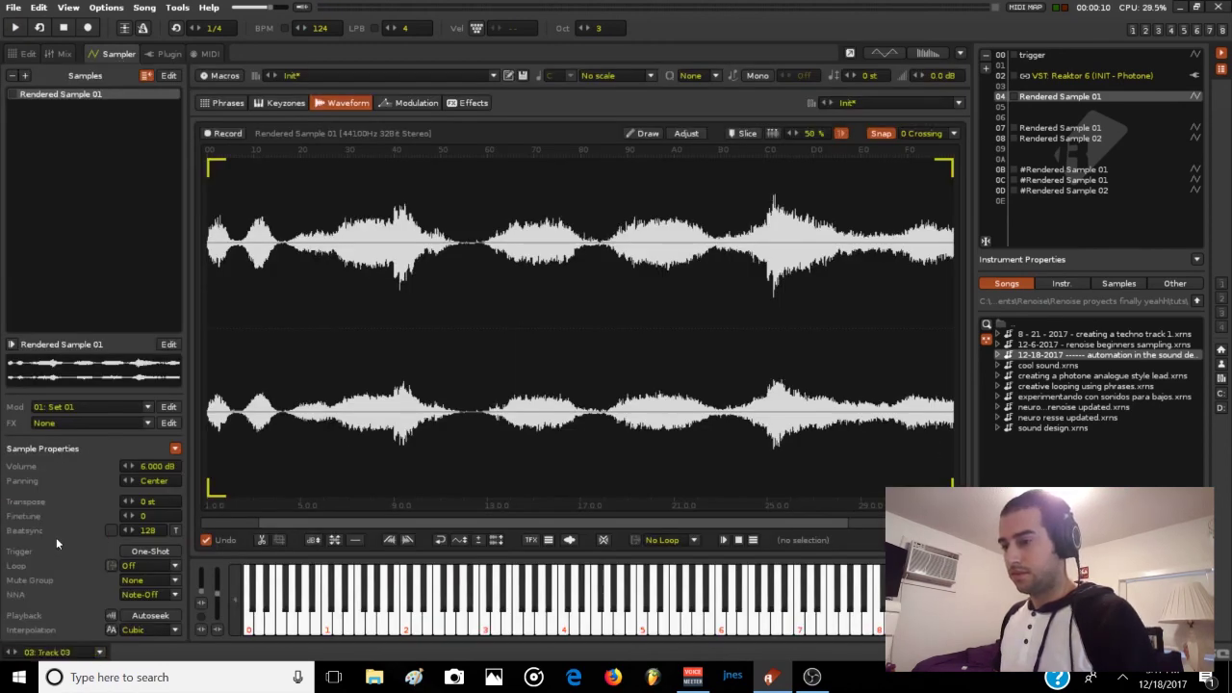
pyautogui.press('q')
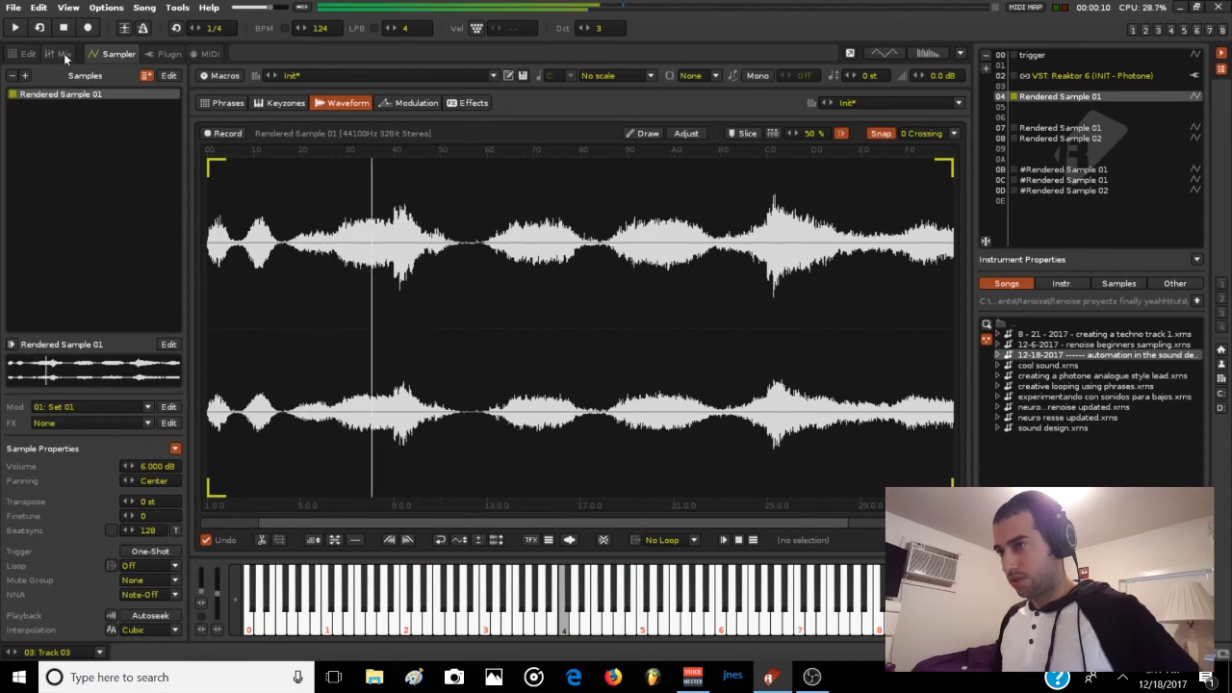
pyautogui.press('z')
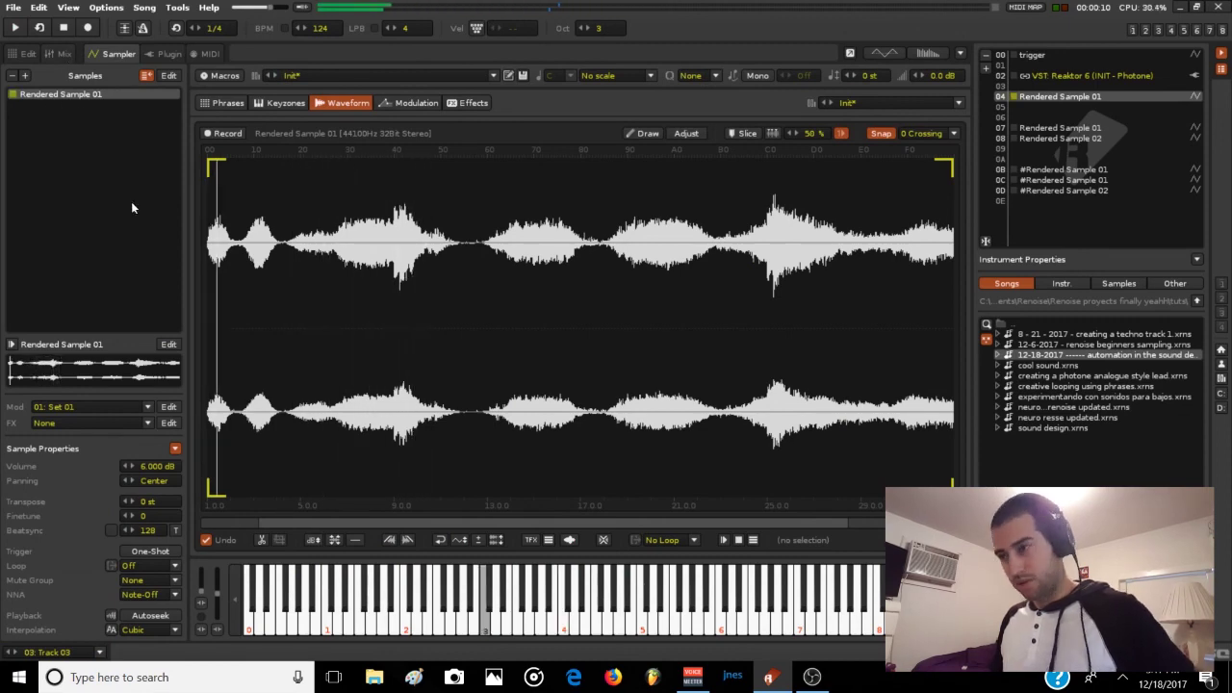
# Preview Rendered Sample 01 on Track 09 at C-3 and C-4.
pyautogui.click(99, 653)
pyautogui.click(91, 590)
pyautogui.press('z')
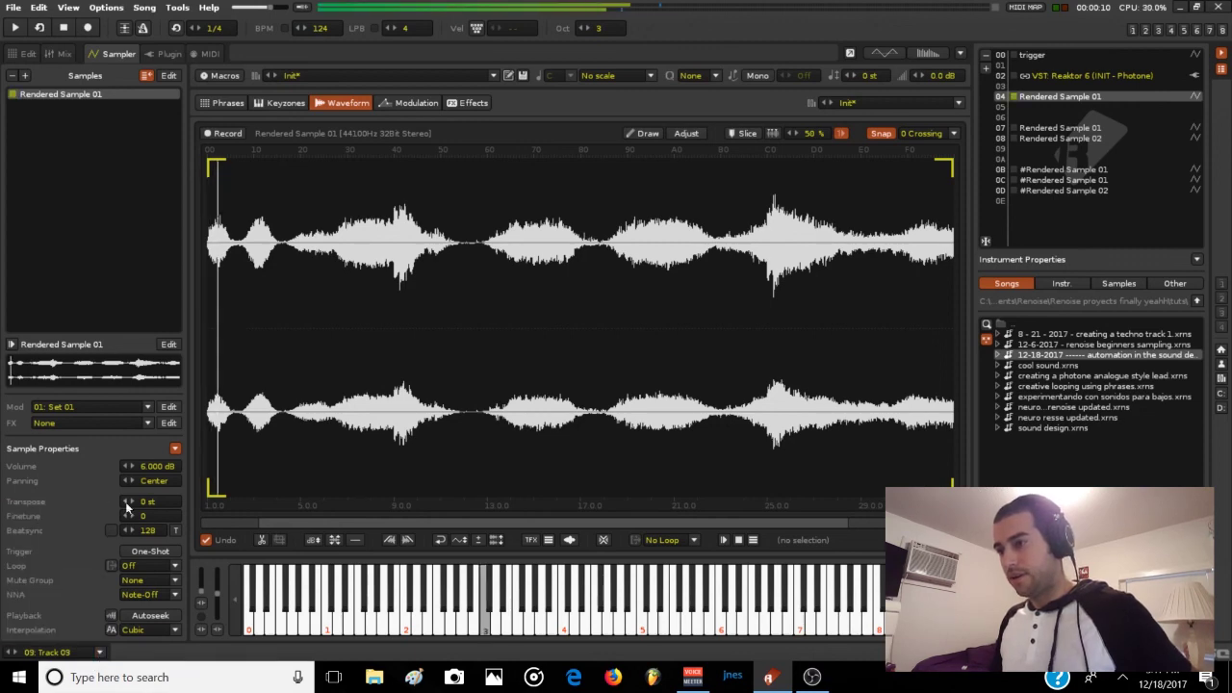
pyautogui.press('q')
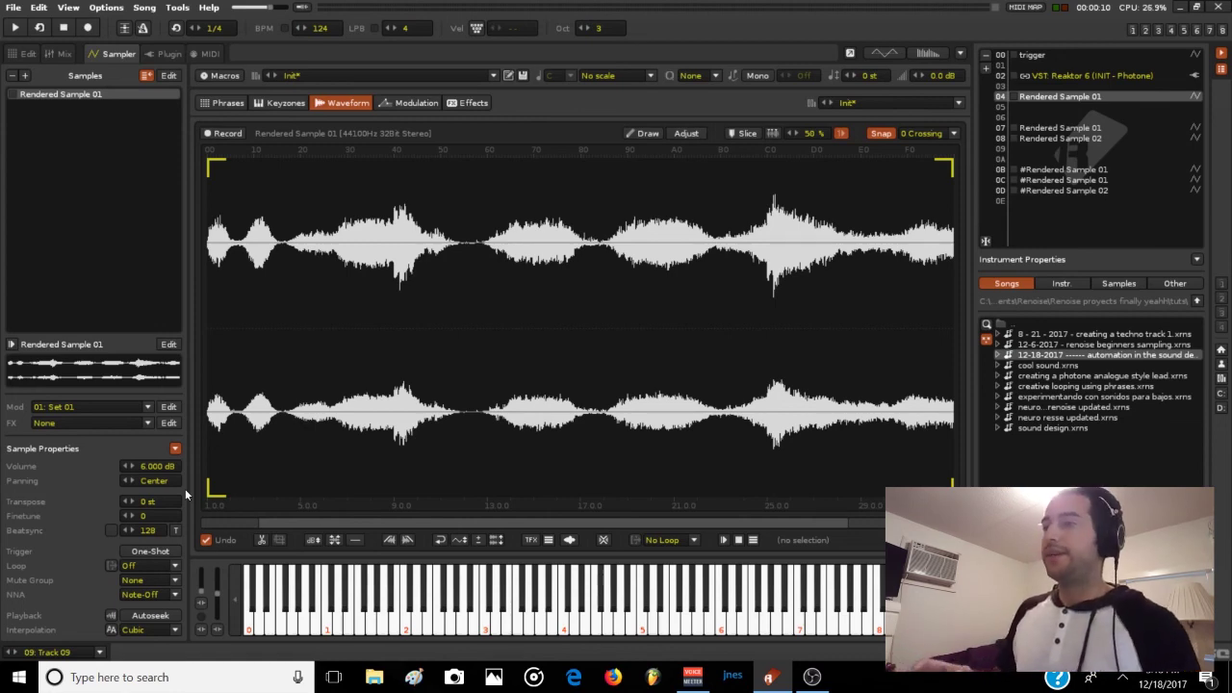
pyautogui.press('z')
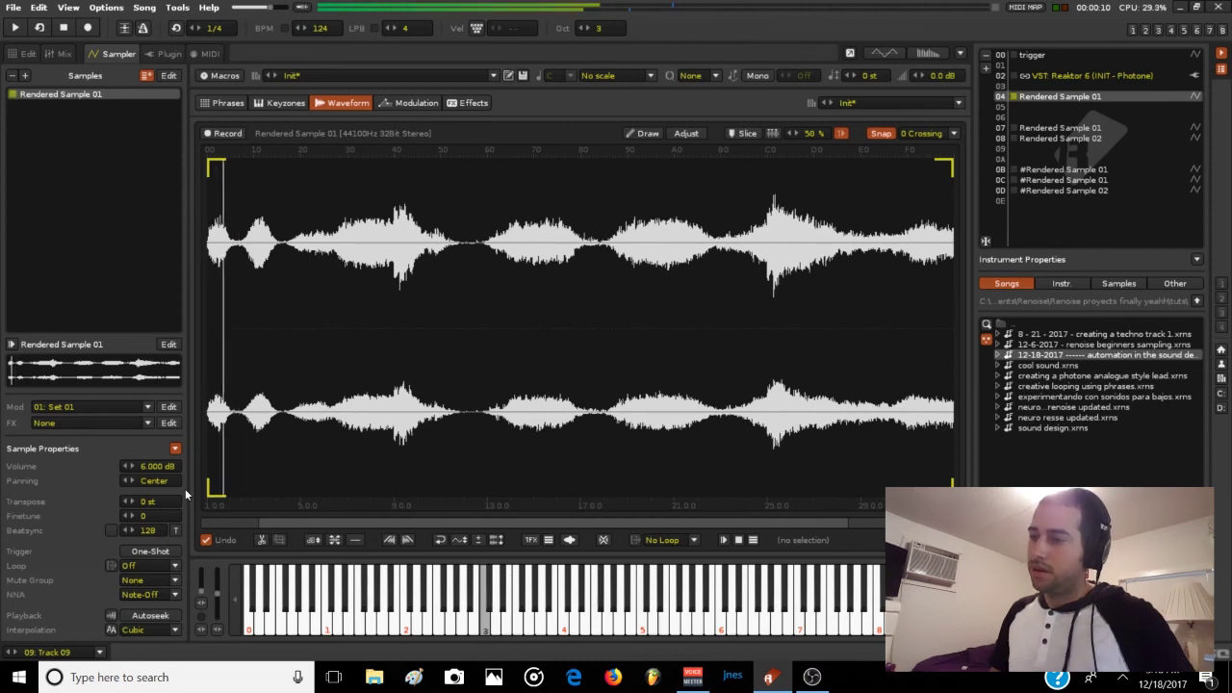
pyautogui.press('z')
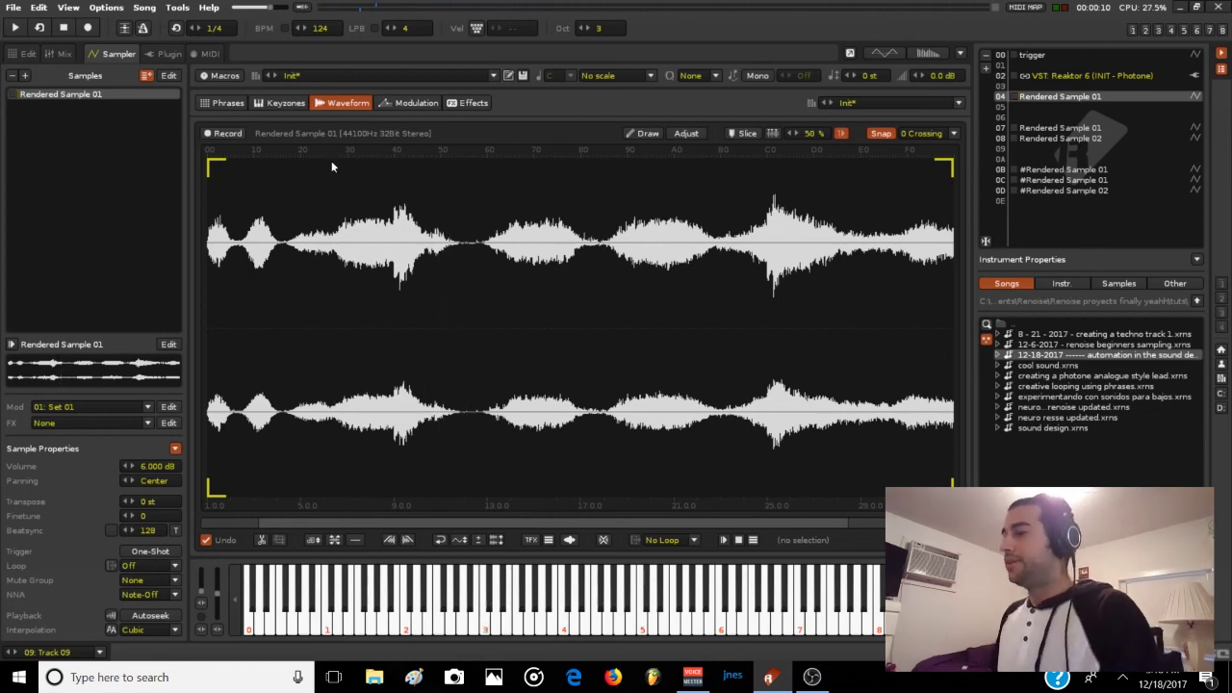
# Select Track 03 and instrument 07, Rendered Sample 01, checking its waveform.
pyautogui.click(23, 53)
pyautogui.scroll(-2, 157, 231)
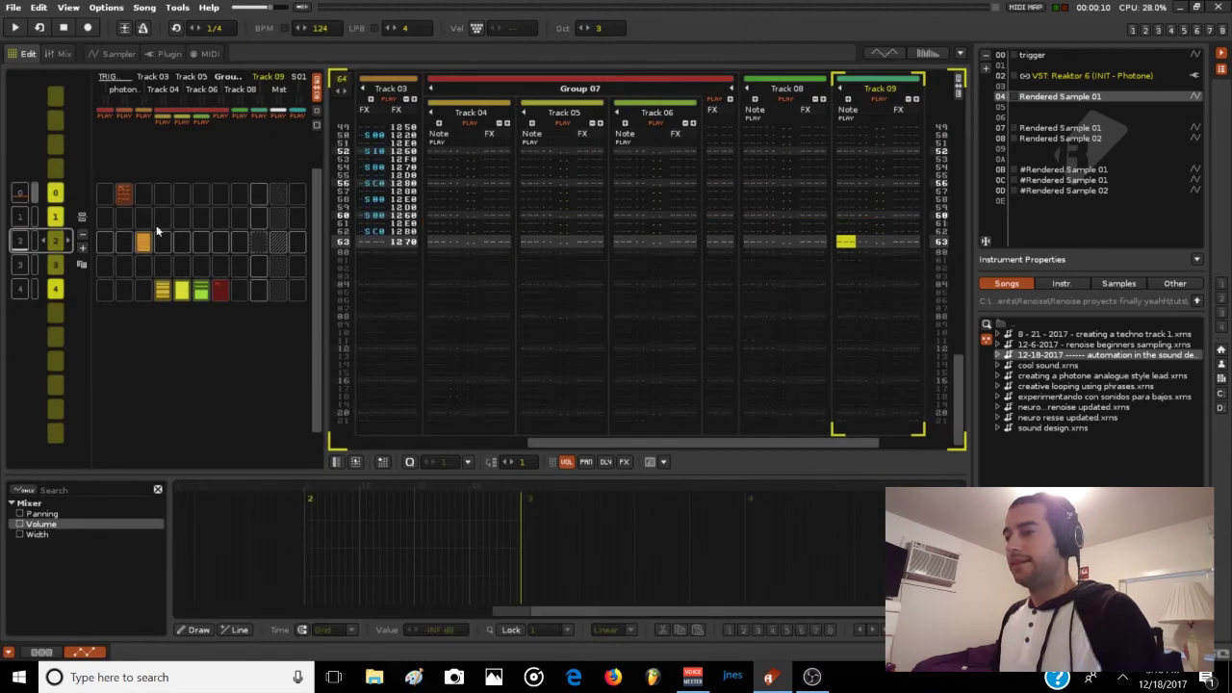
pyautogui.moveTo(568, 441); pyautogui.dragTo(464, 423)
pyautogui.scroll(5, 487, 295)
pyautogui.scroll(8, 490, 300)
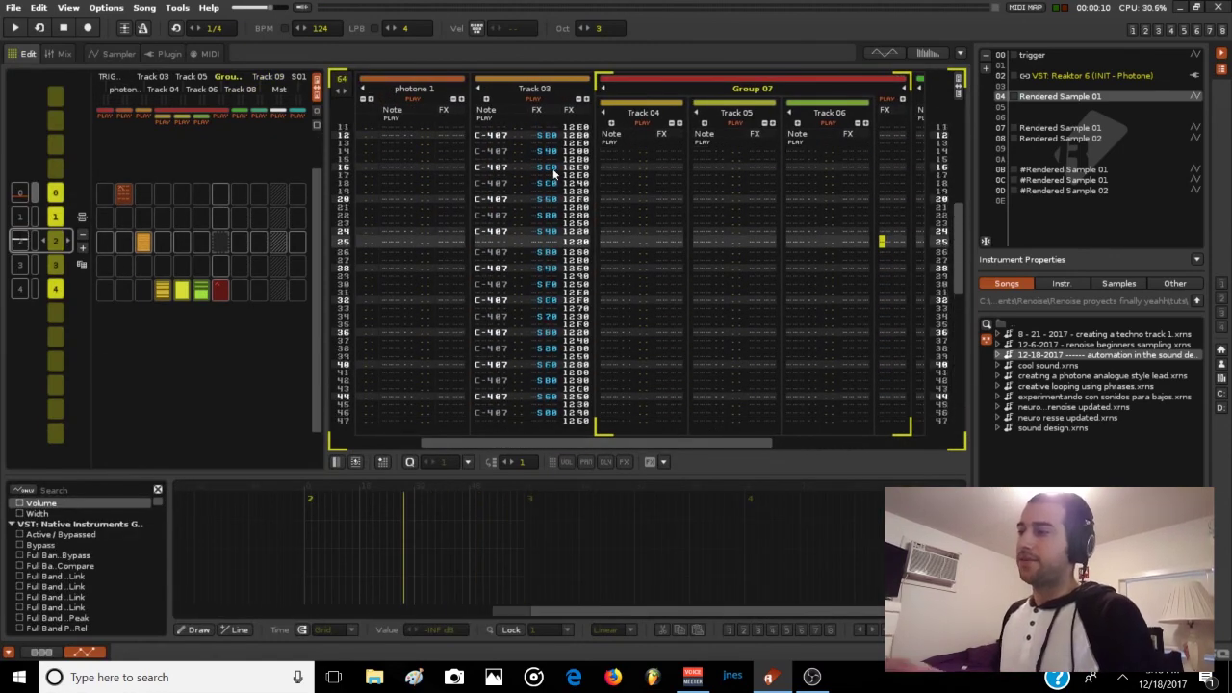
pyautogui.click(485, 183)
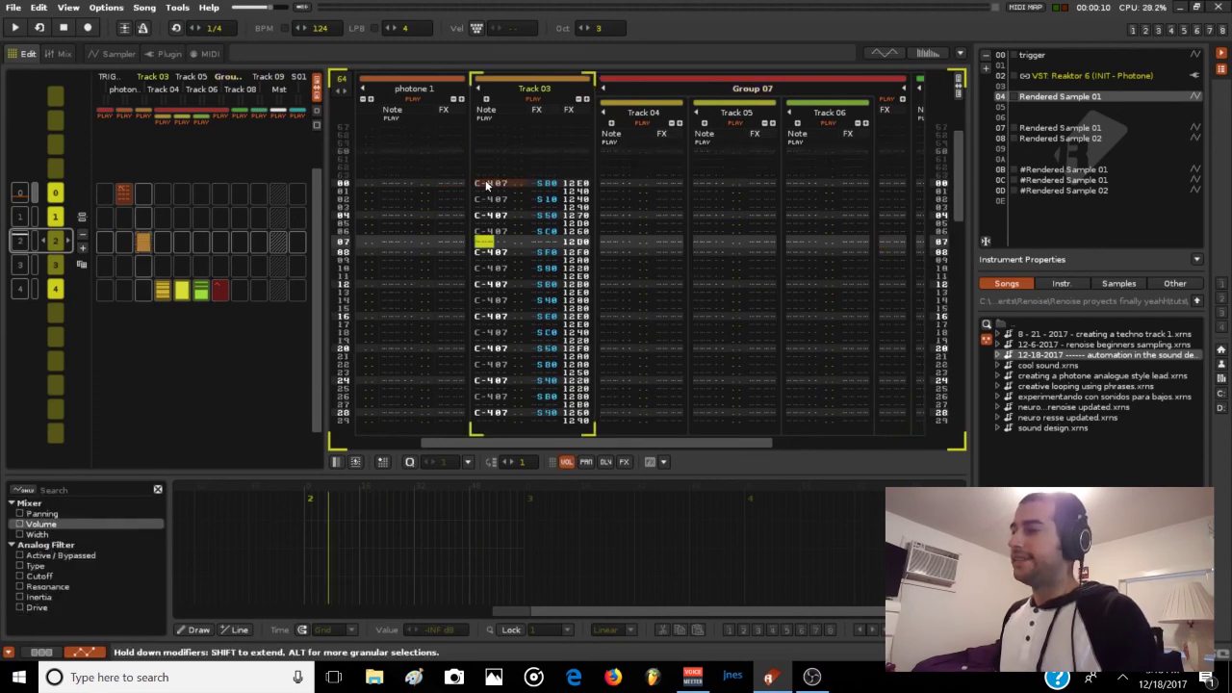
pyautogui.click(1072, 128)
pyautogui.click(114, 53)
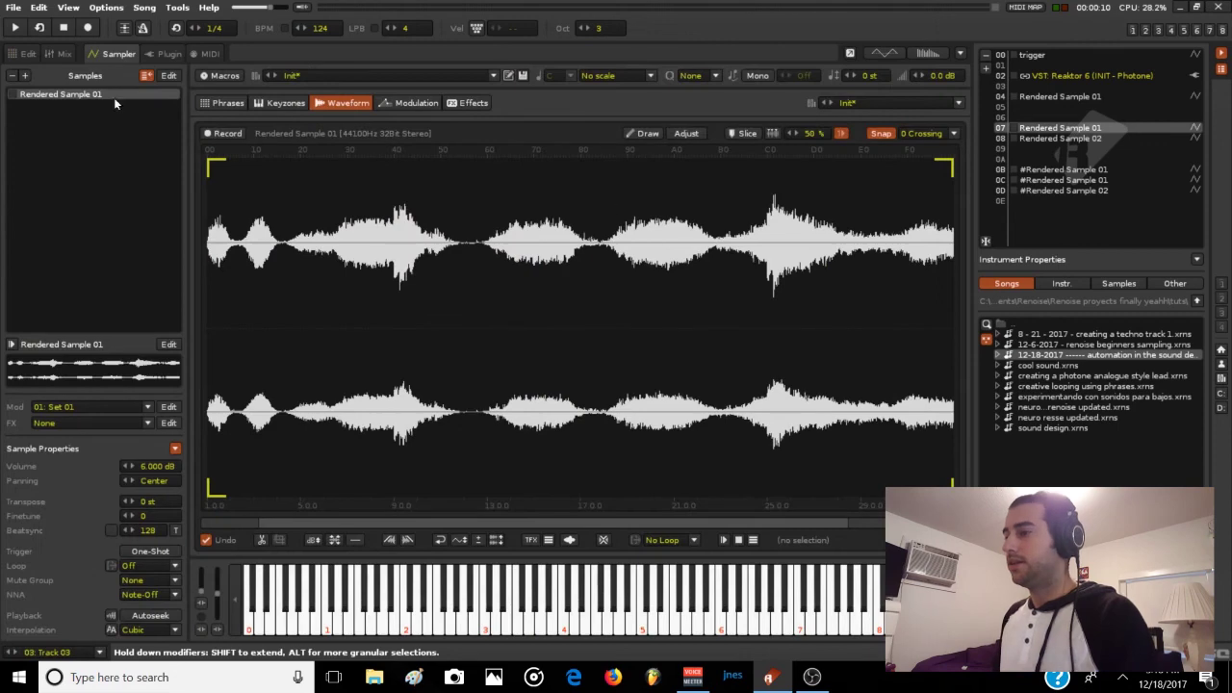
pyautogui.click(26, 53)
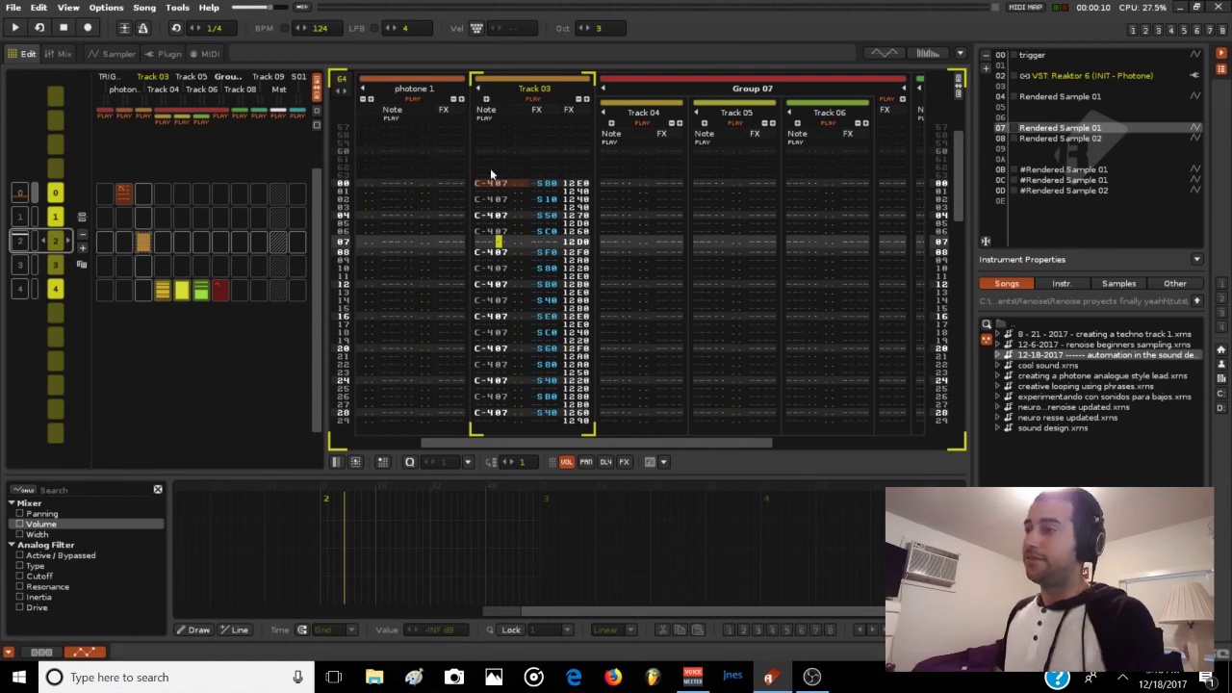
# In edit mode, select a block of Track 03's effect column and open its actions menu.
pyautogui.click(535, 183)
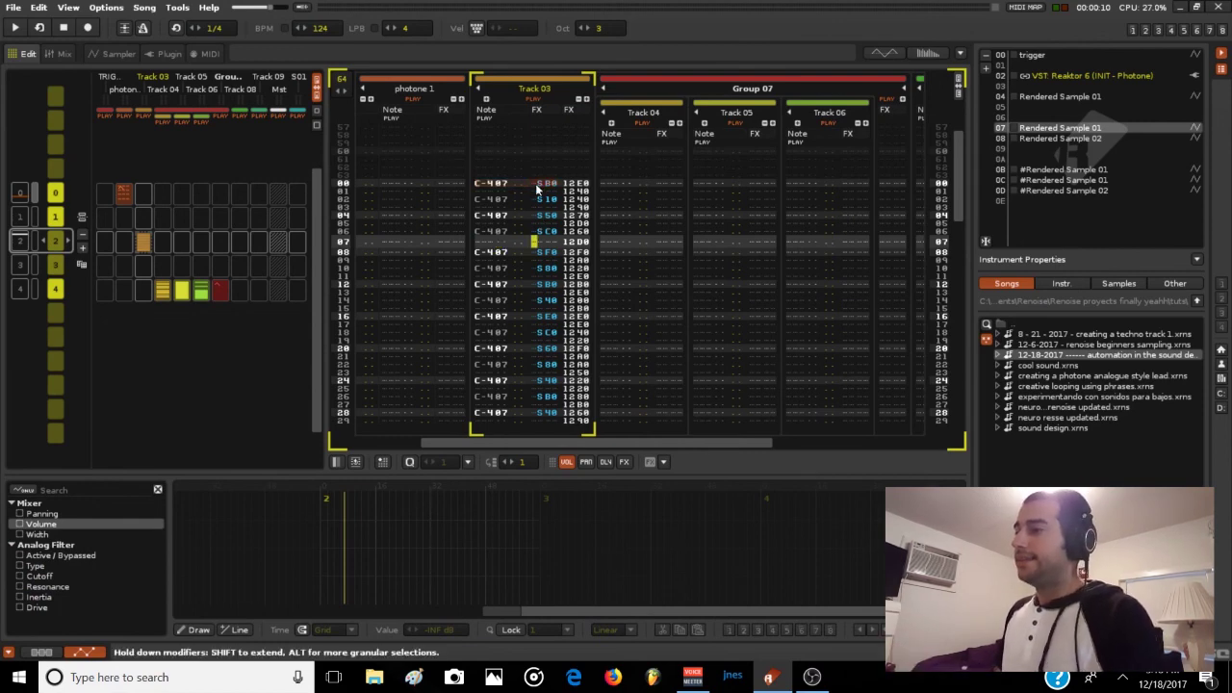
pyautogui.press('Escape')
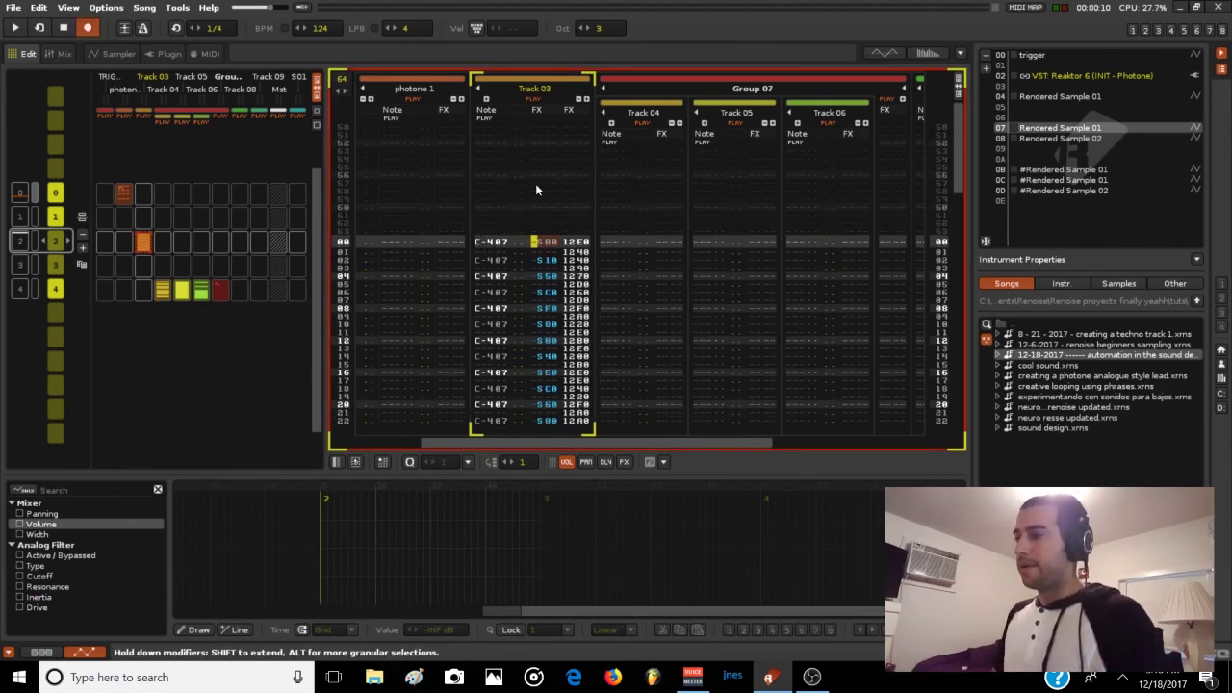
pyautogui.press('Right')
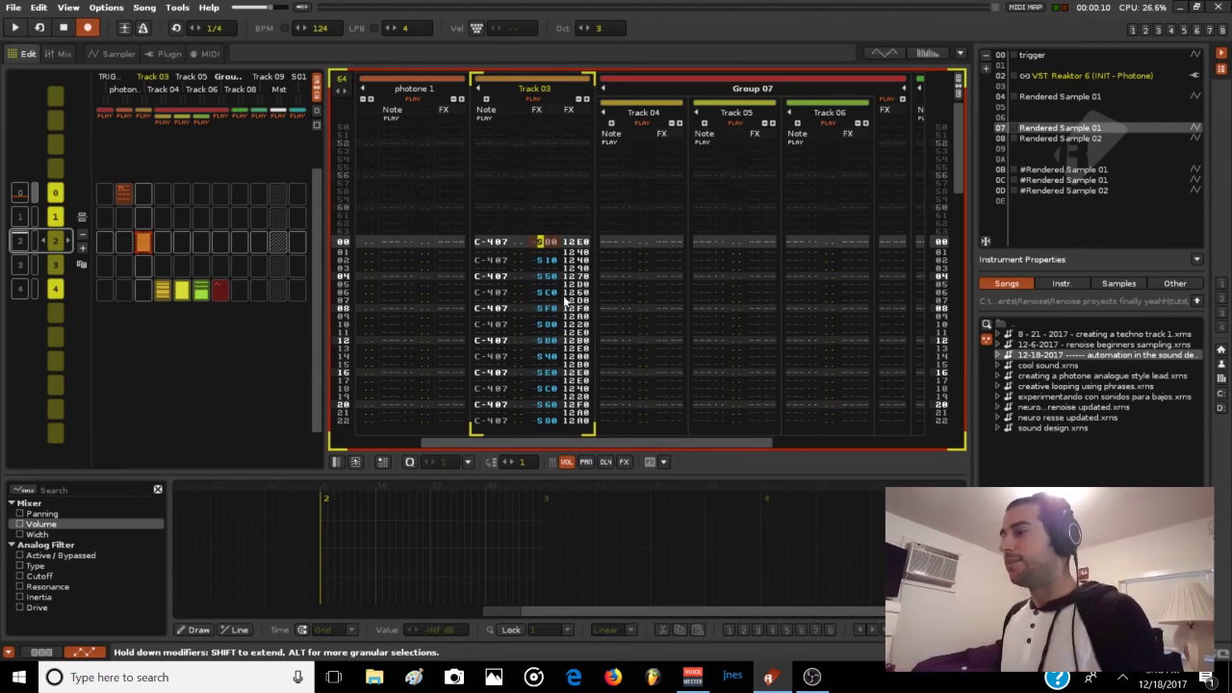
pyautogui.press('Down')
pyautogui.press('Down')
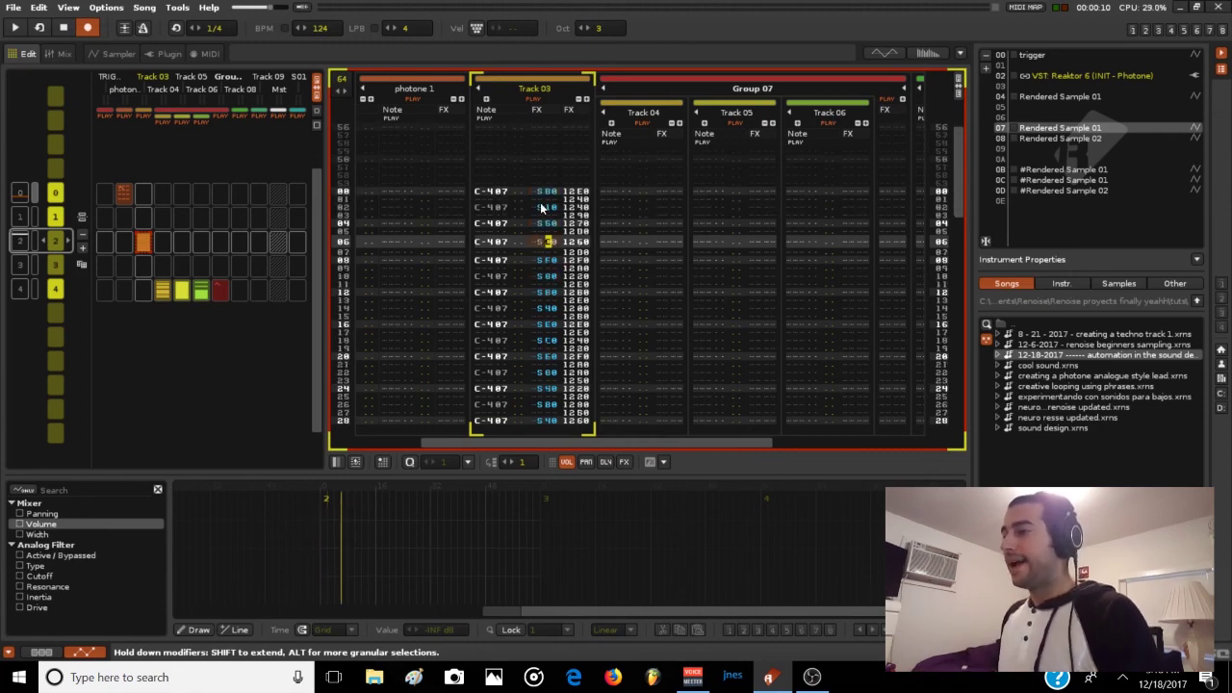
pyautogui.moveTo(541, 258); pyautogui.dragTo(560, 686)
pyautogui.rightClick(551, 334)
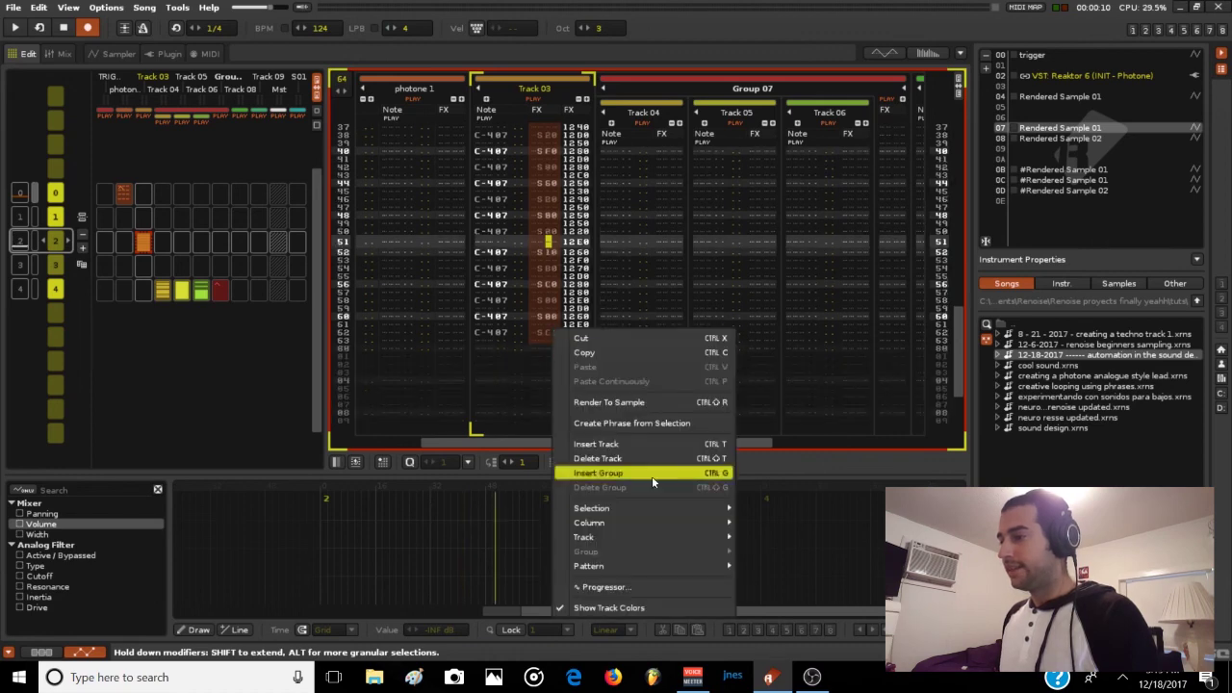
# Dismiss the Selection > Randomize menu without applying it and switch to the mixer with F3.
pyautogui.moveTo(660, 507)
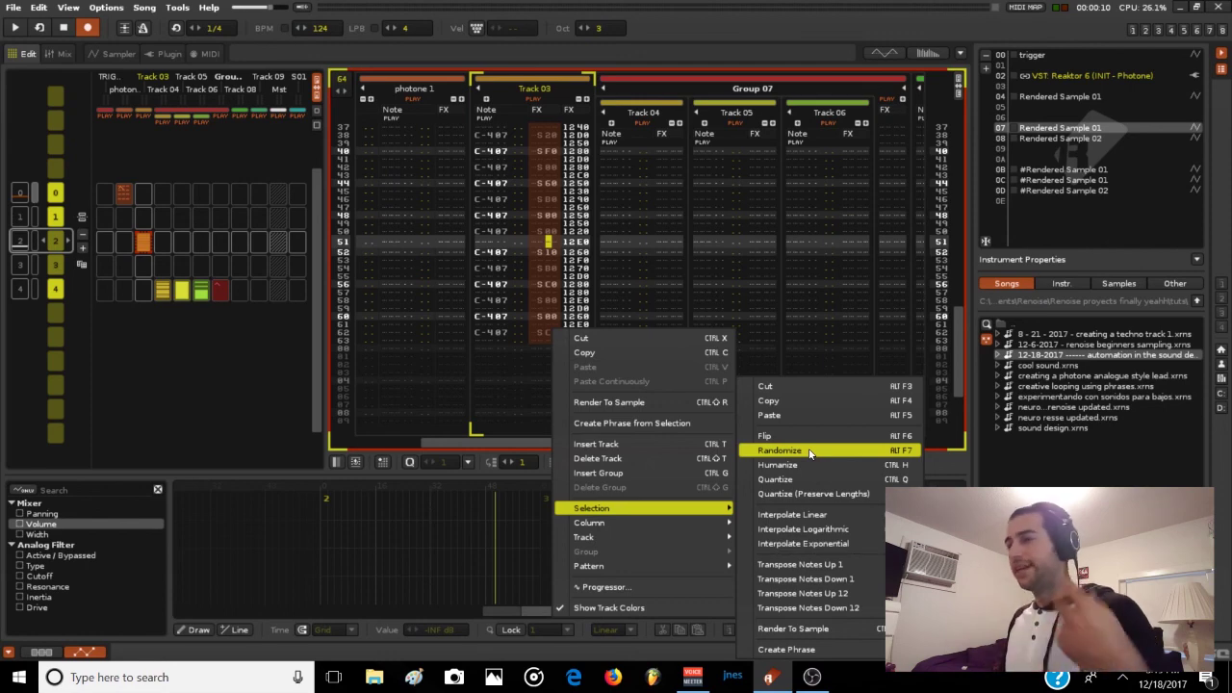
pyautogui.click(593, 213)
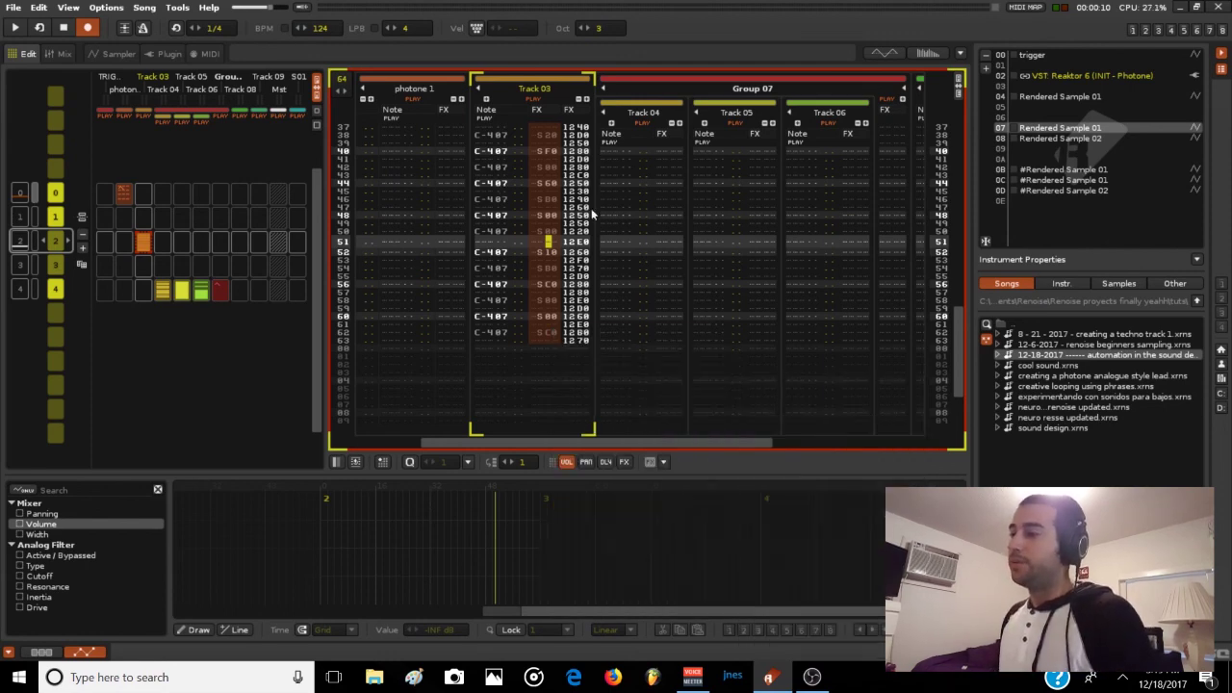
pyautogui.press('F3')
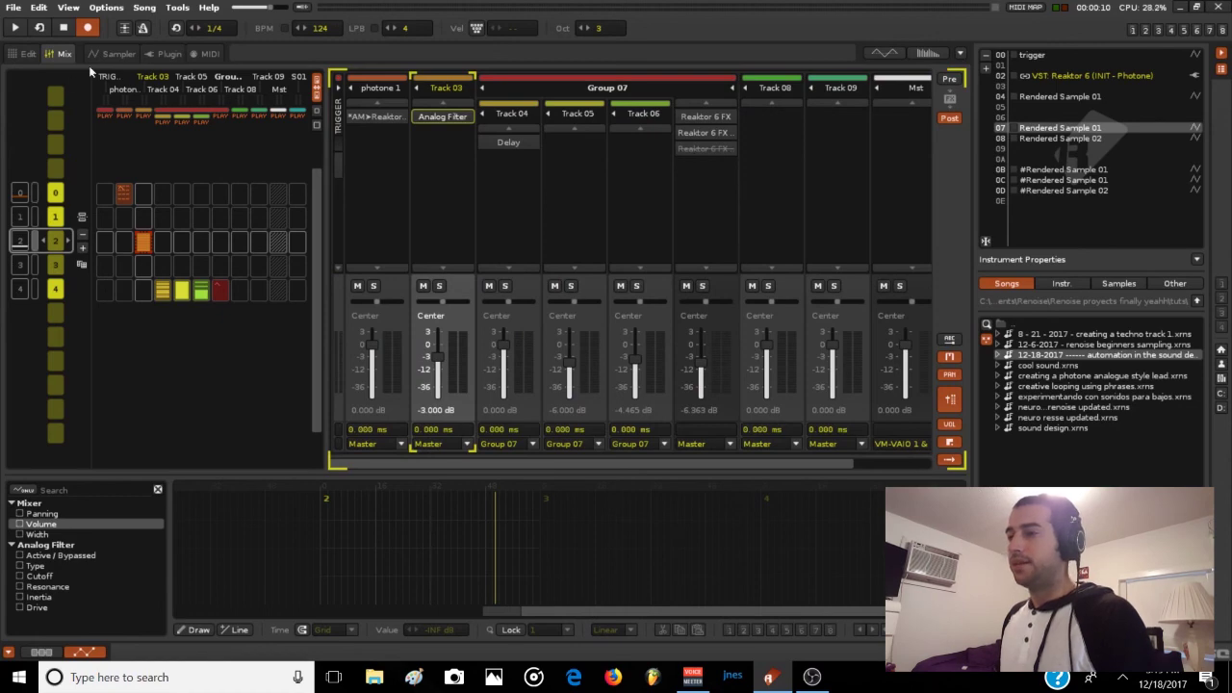
# Play Rendered Sample 01 in the sample editor.
pyautogui.press('F6')
pyautogui.press('space')
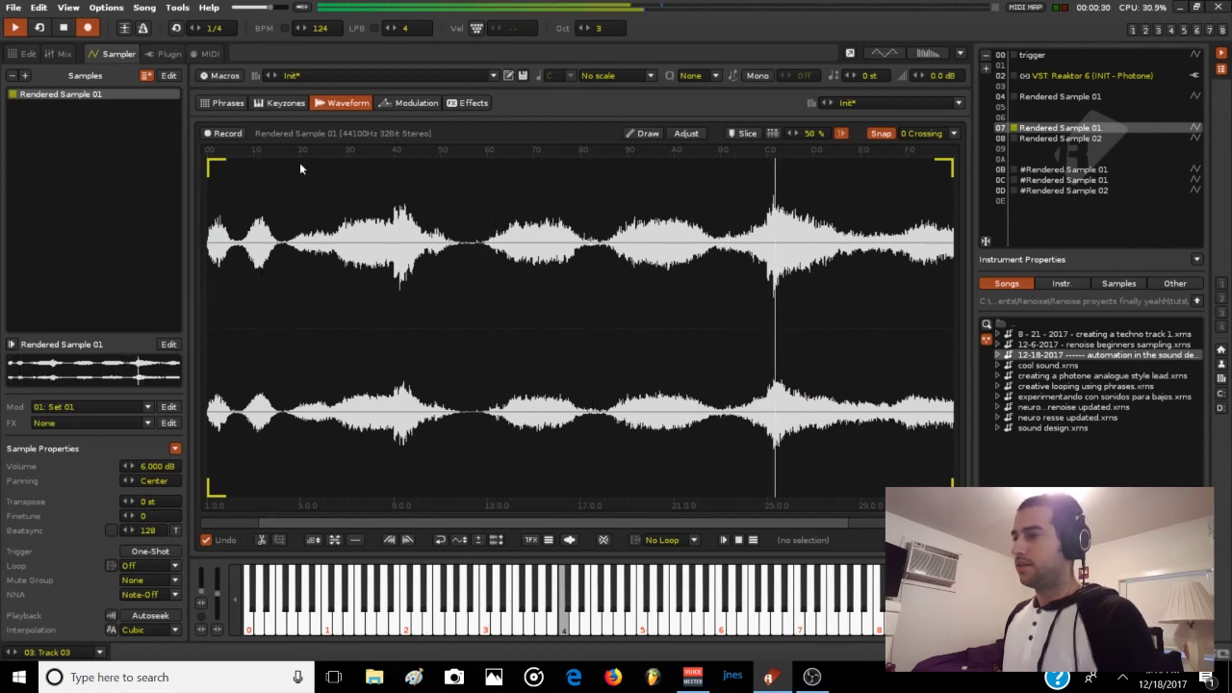
pyautogui.press('space')
# Open Track 03's effect chain in the mixer and enable its Analog Filter.
pyautogui.click(58, 54)
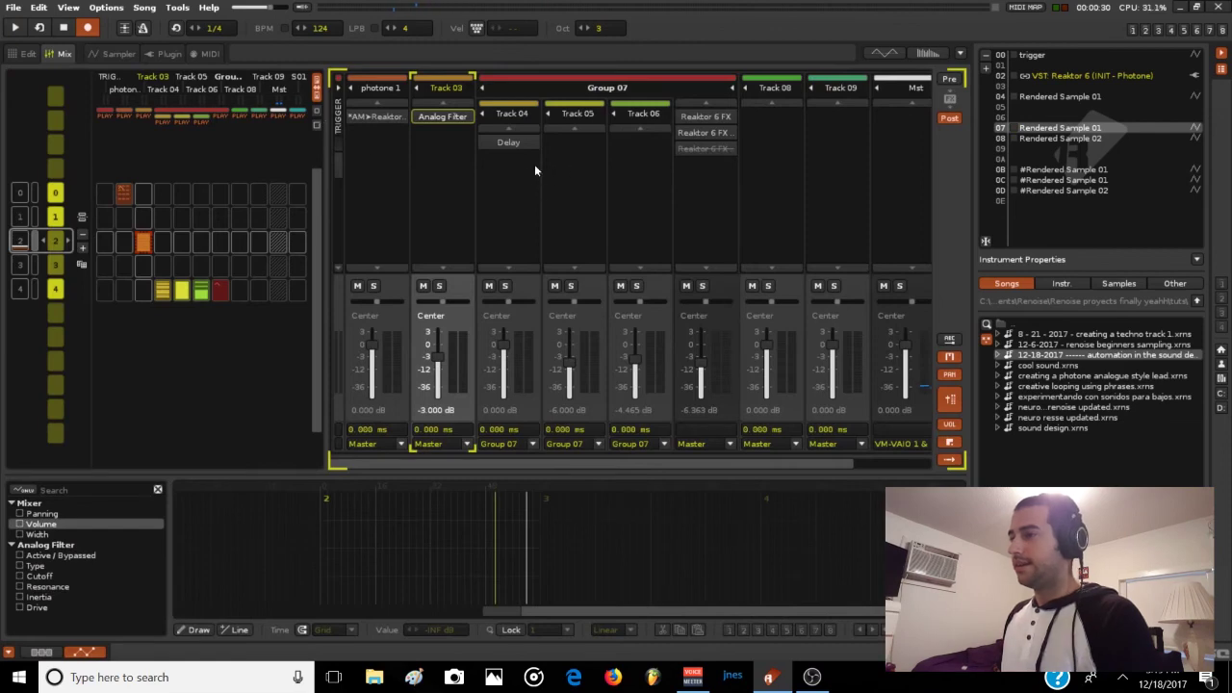
pyautogui.click(428, 119)
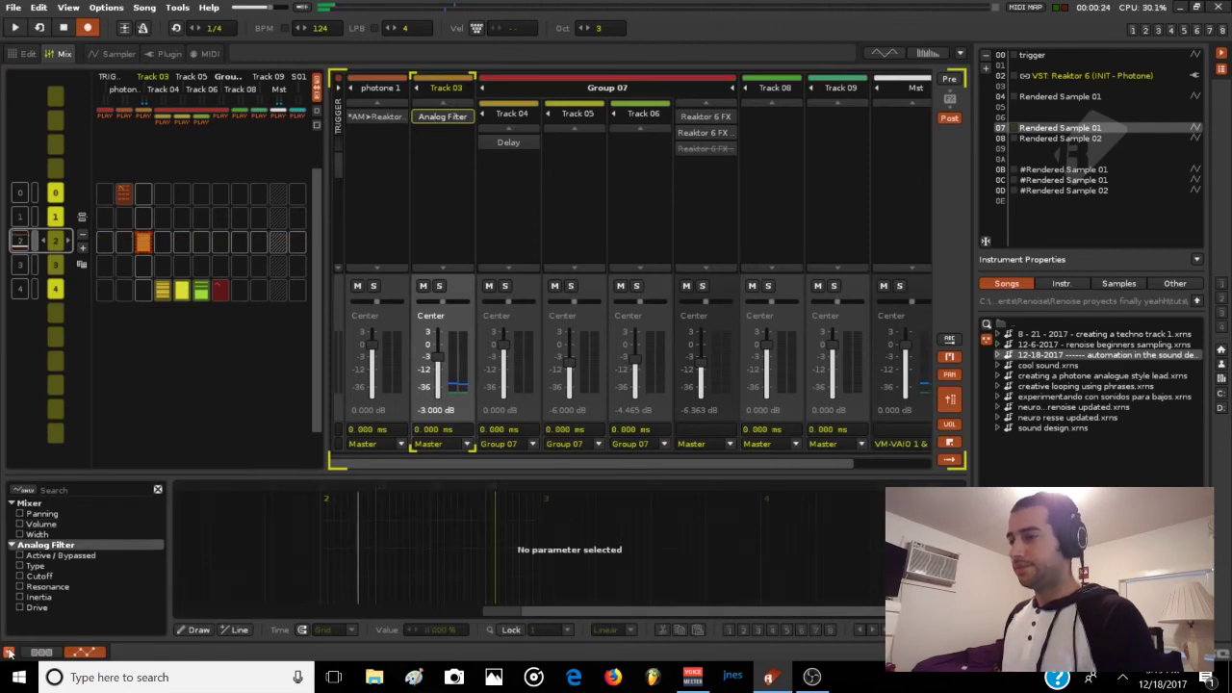
pyautogui.click(41, 653)
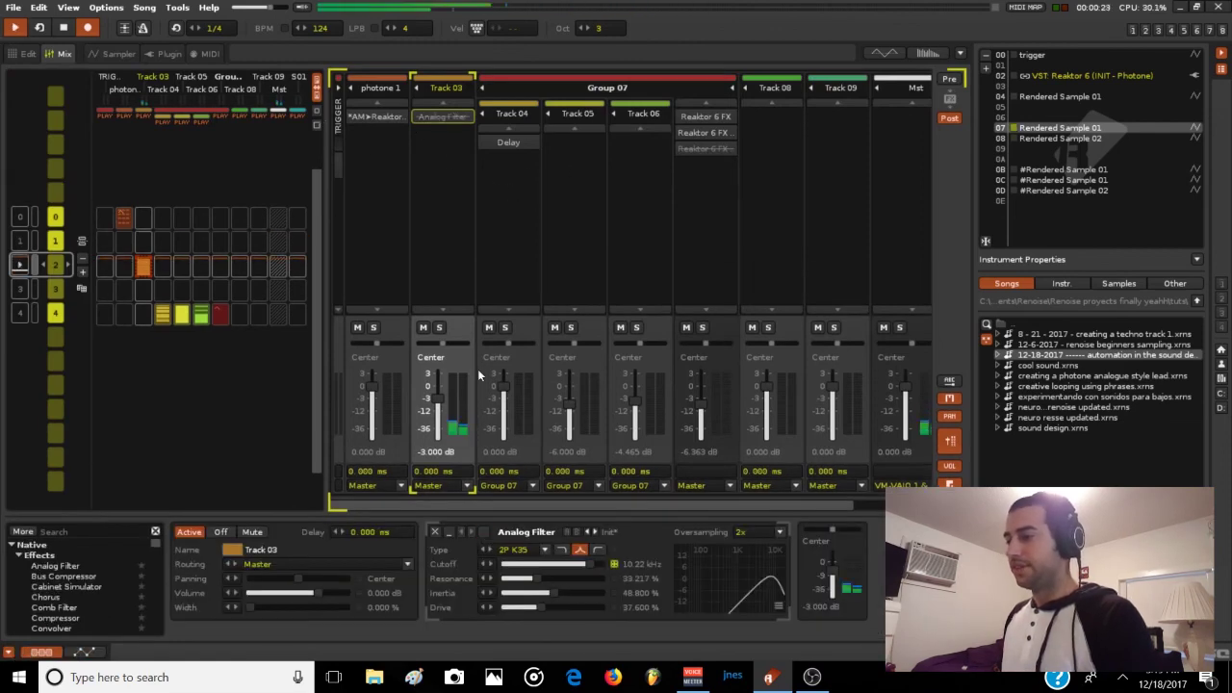
pyautogui.click(111, 53)
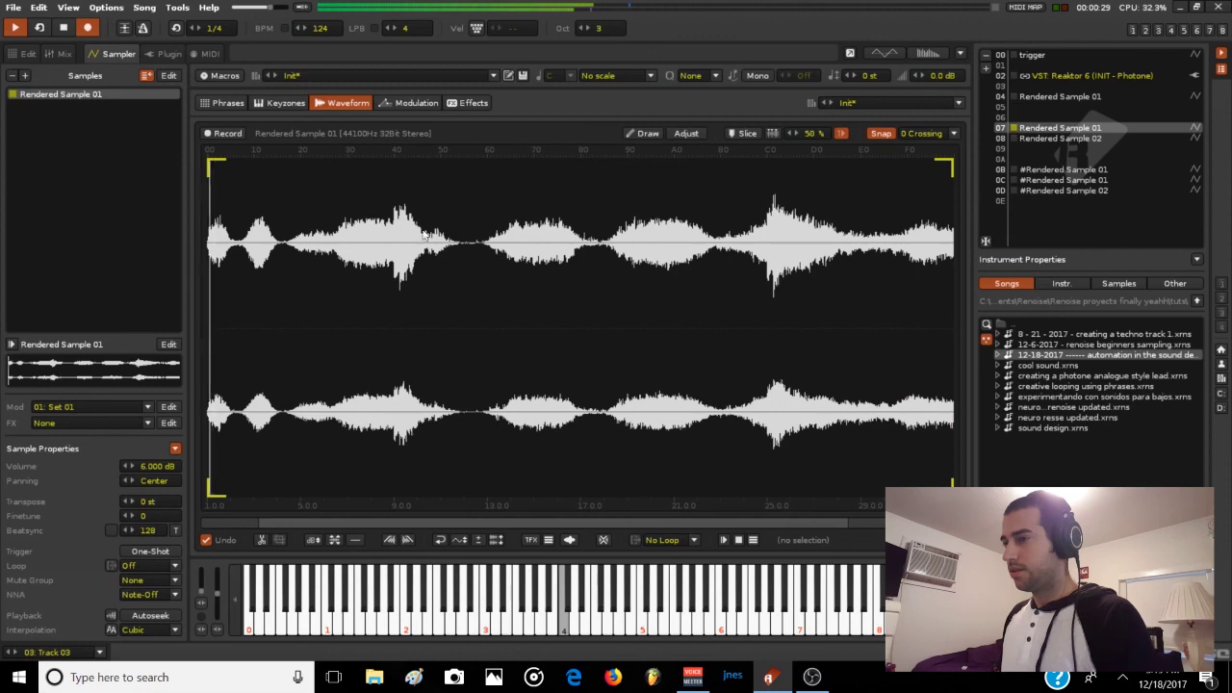
pyautogui.press('space')
pyautogui.click(48, 48)
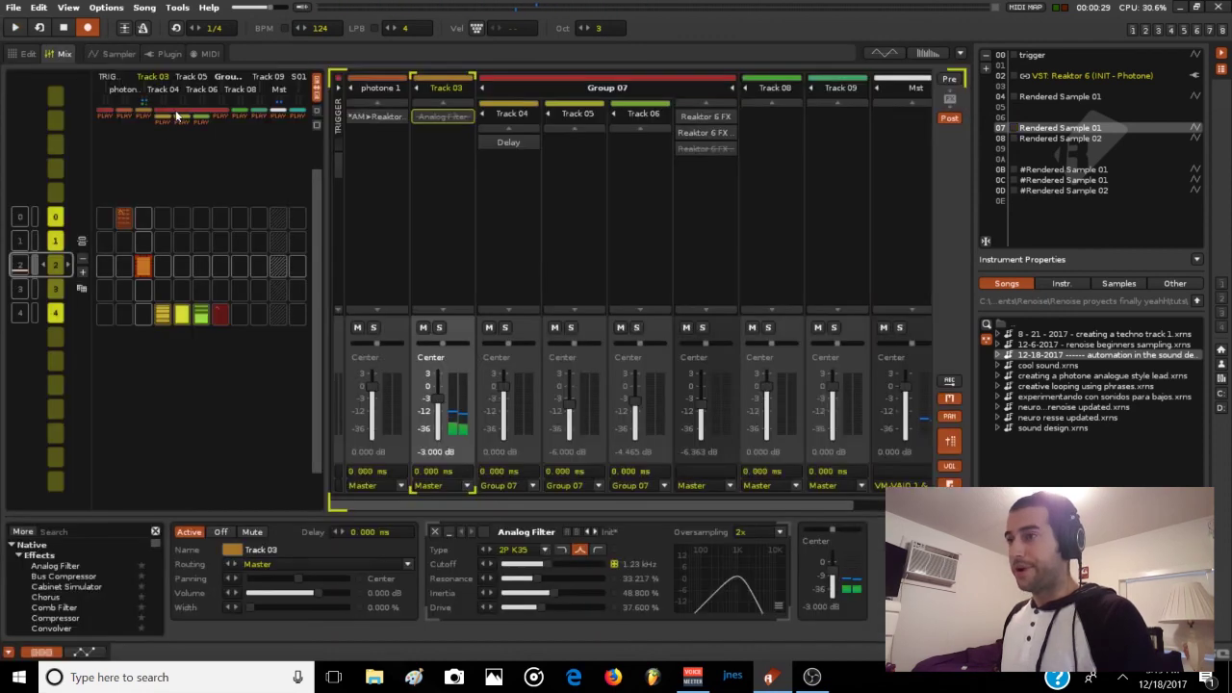
pyautogui.click(483, 532)
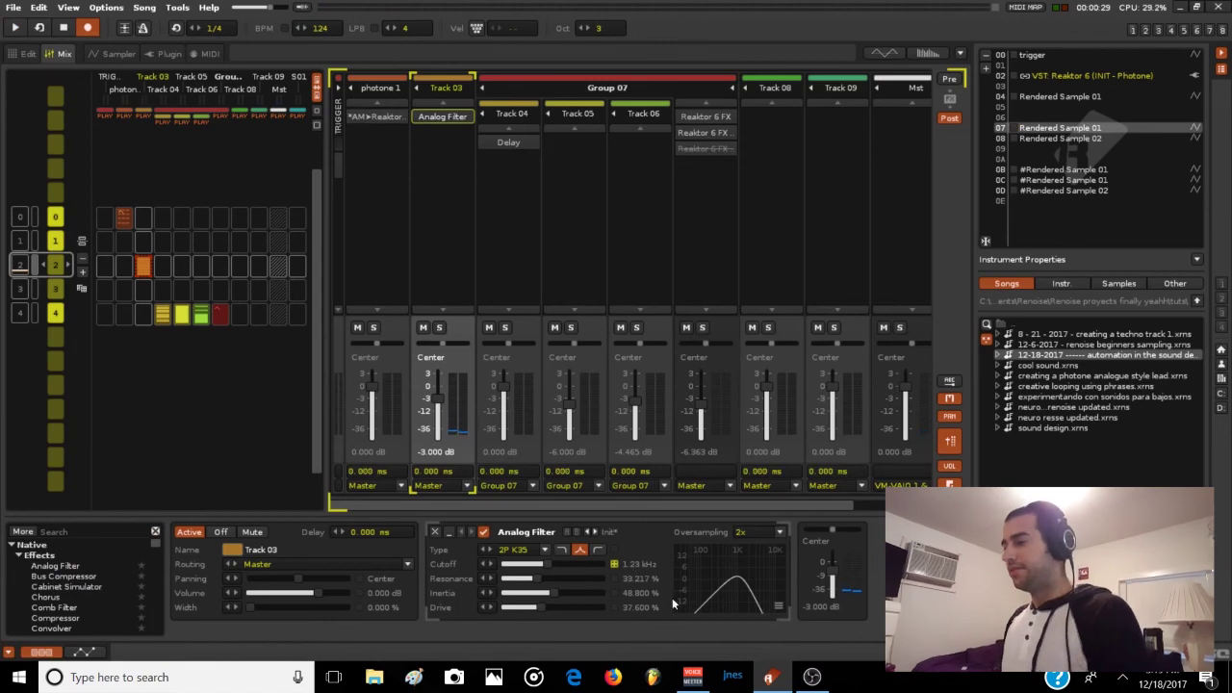
# Add an effect column to Track 03 with 1270 at rows 00 and 63.
pyautogui.click(24, 53)
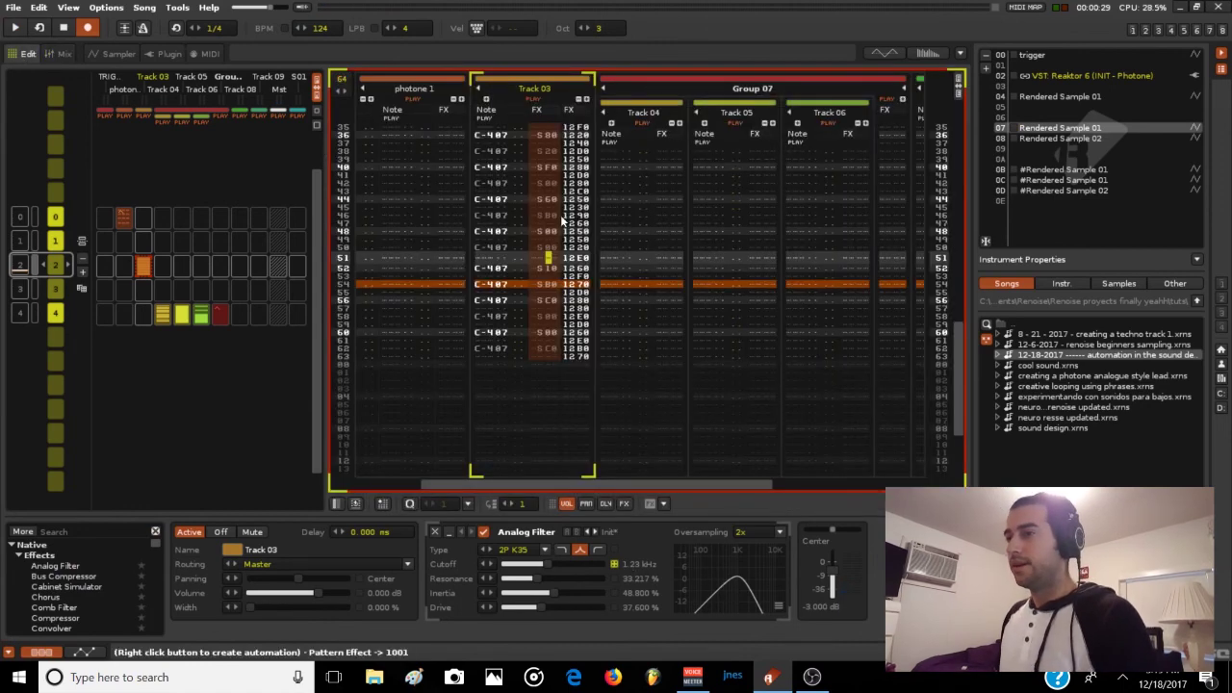
pyautogui.scroll(5, 550, 219)
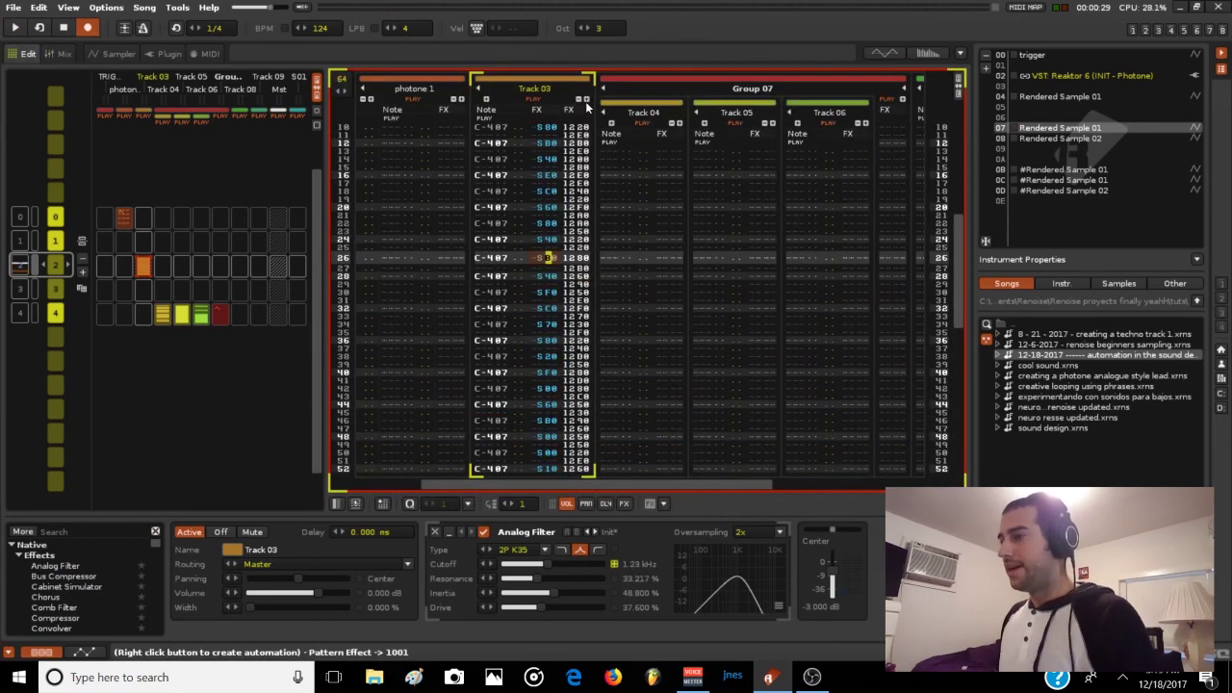
pyautogui.click(587, 100)
pyautogui.scroll(10, 603, 184)
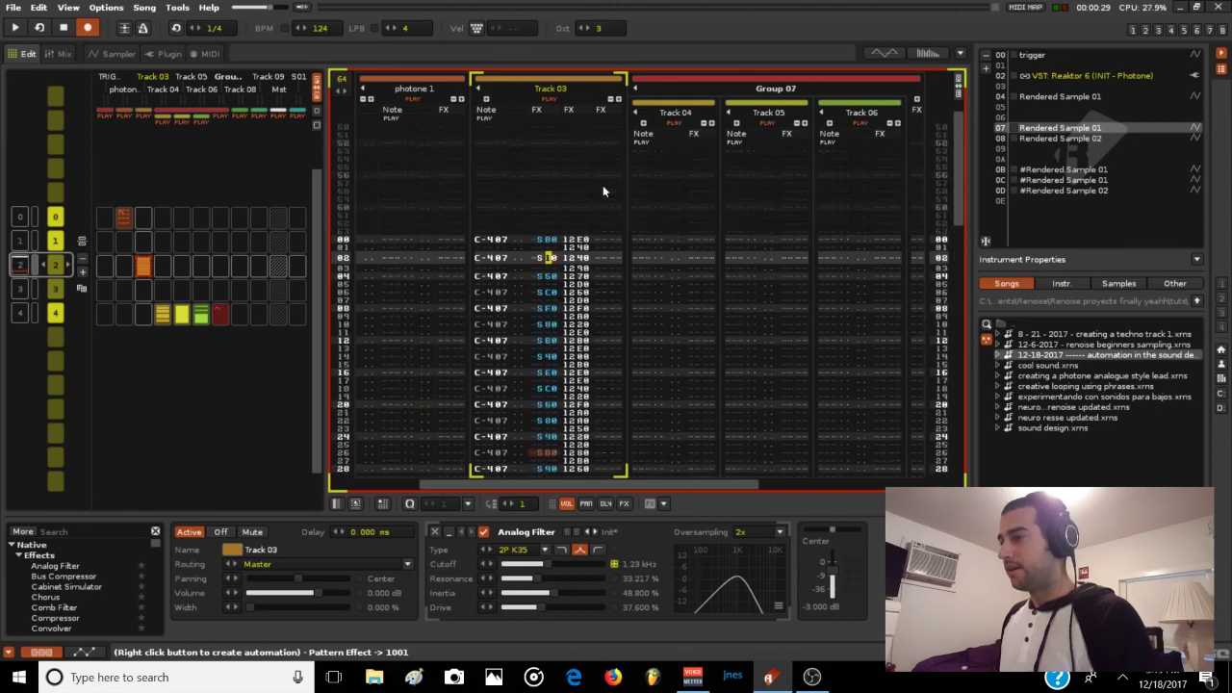
pyautogui.click(598, 259)
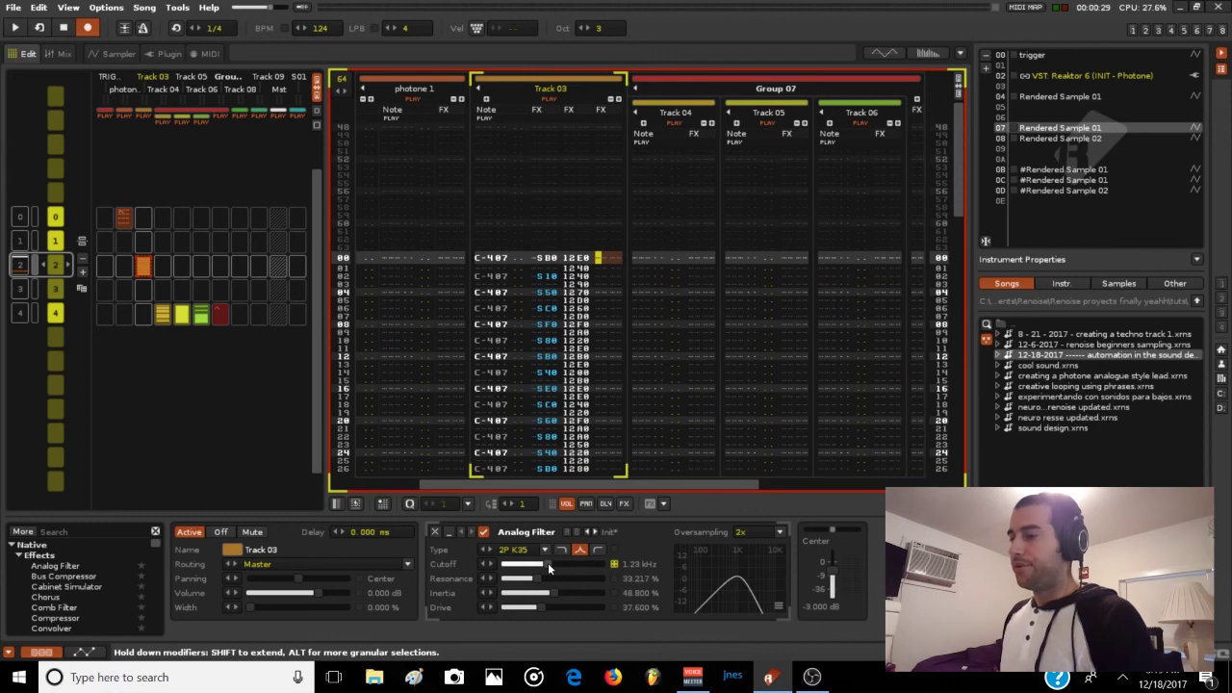
pyautogui.click(548, 562)
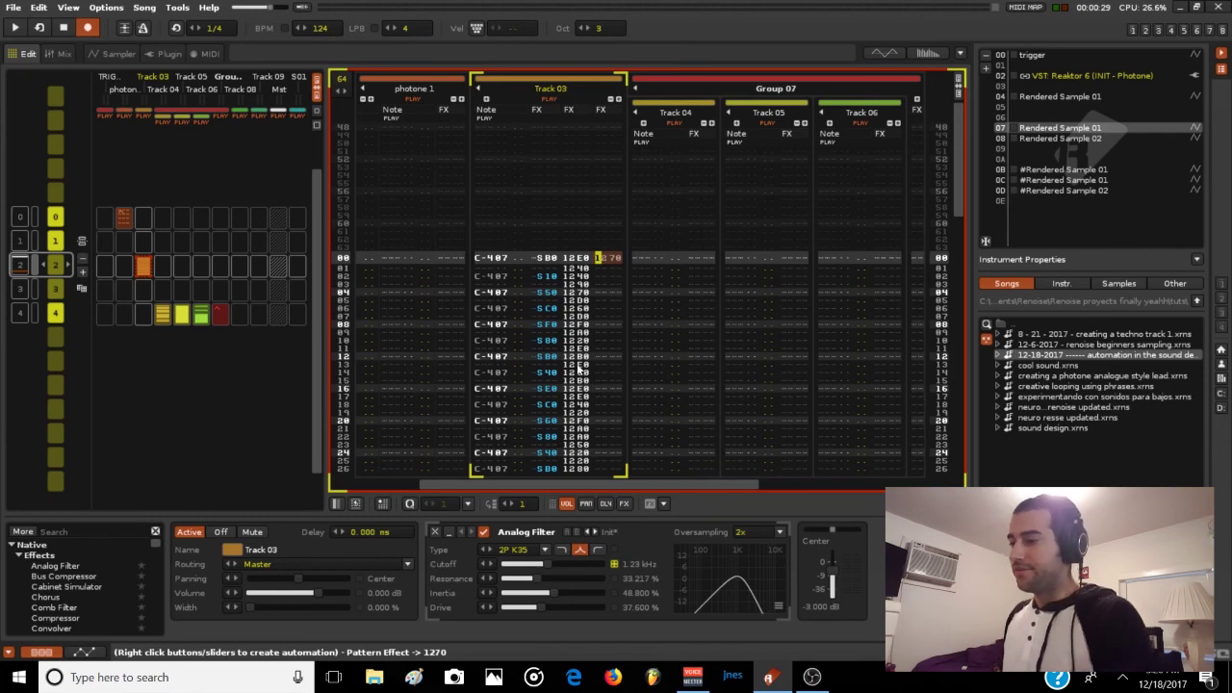
pyautogui.press('Up')
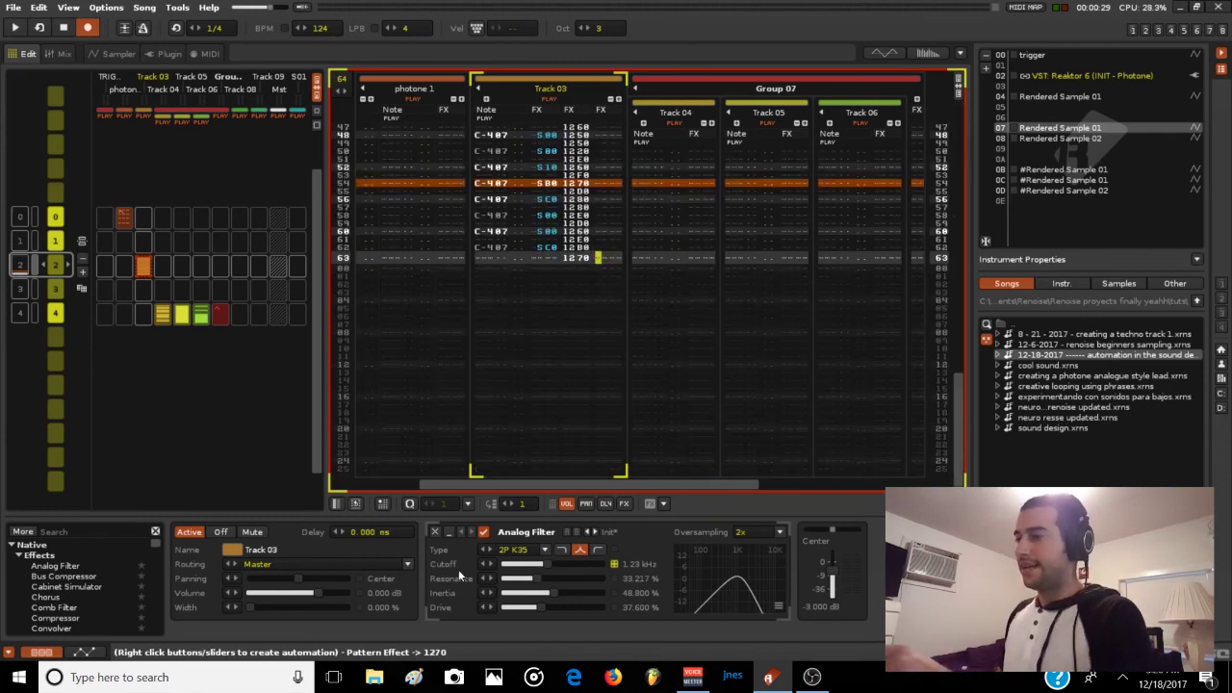
pyautogui.click(548, 563)
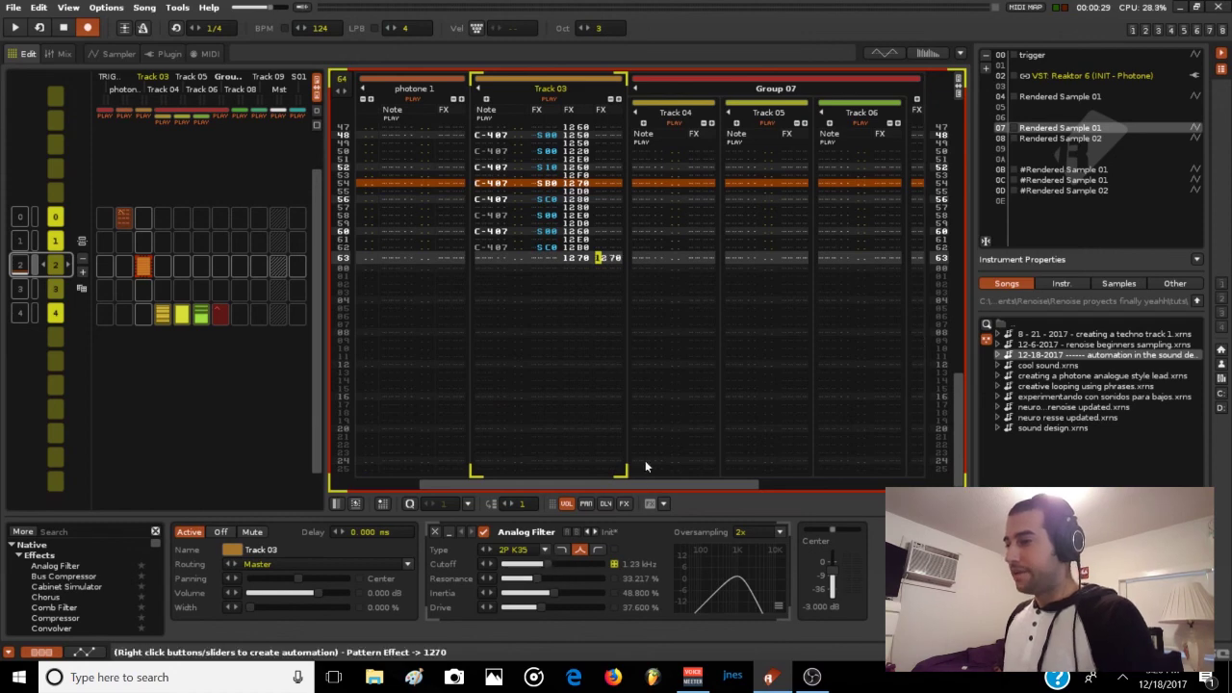
pyautogui.press('Down')
# Select the new effect column from row 00 to 63 and bring up its editing options.
pyautogui.click(598, 278)
pyautogui.moveTo(602, 213); pyautogui.dragTo(606, 538)
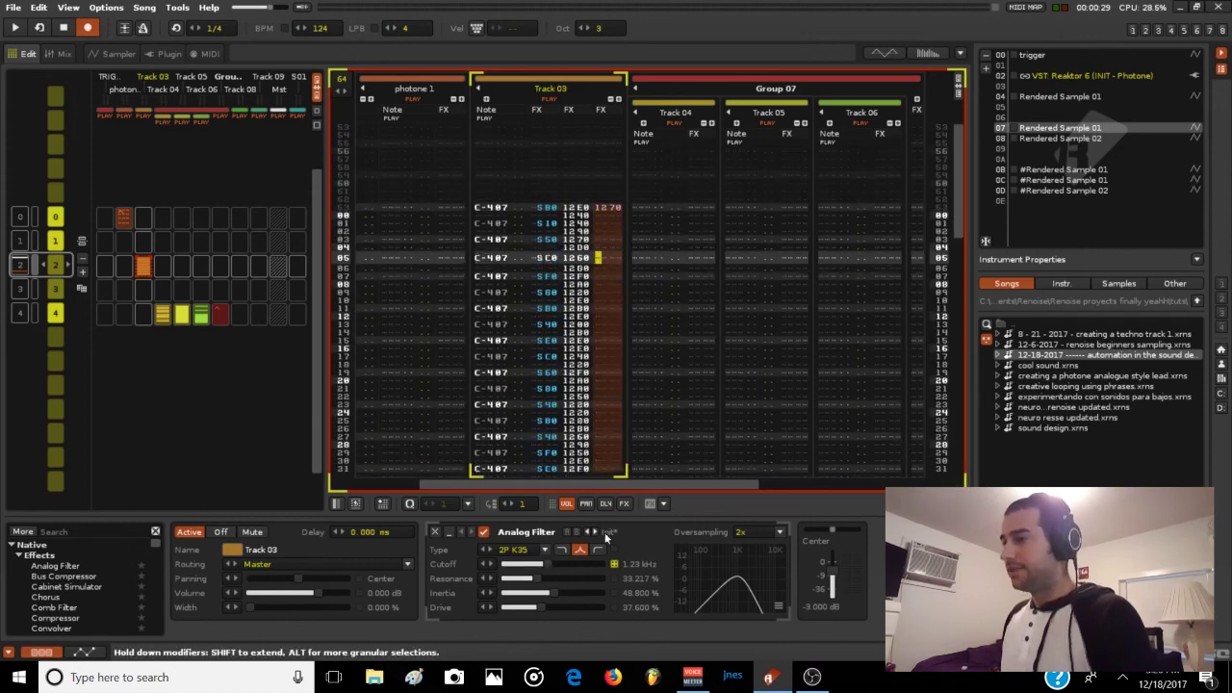
pyautogui.press('Down')
pyautogui.press('Down')
pyautogui.press('Down')
pyautogui.press('Down')
pyautogui.press('Down')
pyautogui.press('Down')
pyautogui.press('Down')
pyautogui.press('Down')
pyautogui.press('Down')
pyautogui.press('Down')
pyautogui.press('Down')
pyautogui.press('Down')
pyautogui.press('Down')
pyautogui.press('Down')
pyautogui.press('Down')
pyautogui.press('Down')
pyautogui.press('Down')
pyautogui.press('Down')
pyautogui.press('Down')
pyautogui.press('Down')
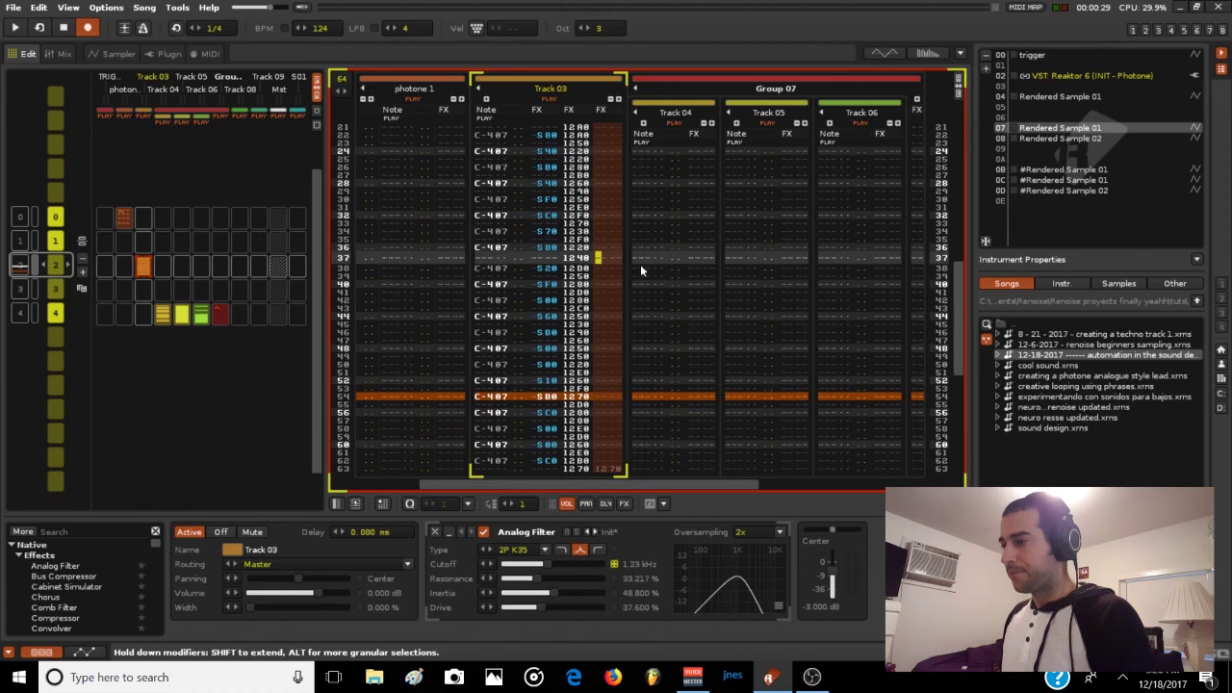
pyautogui.rightClick(614, 282)
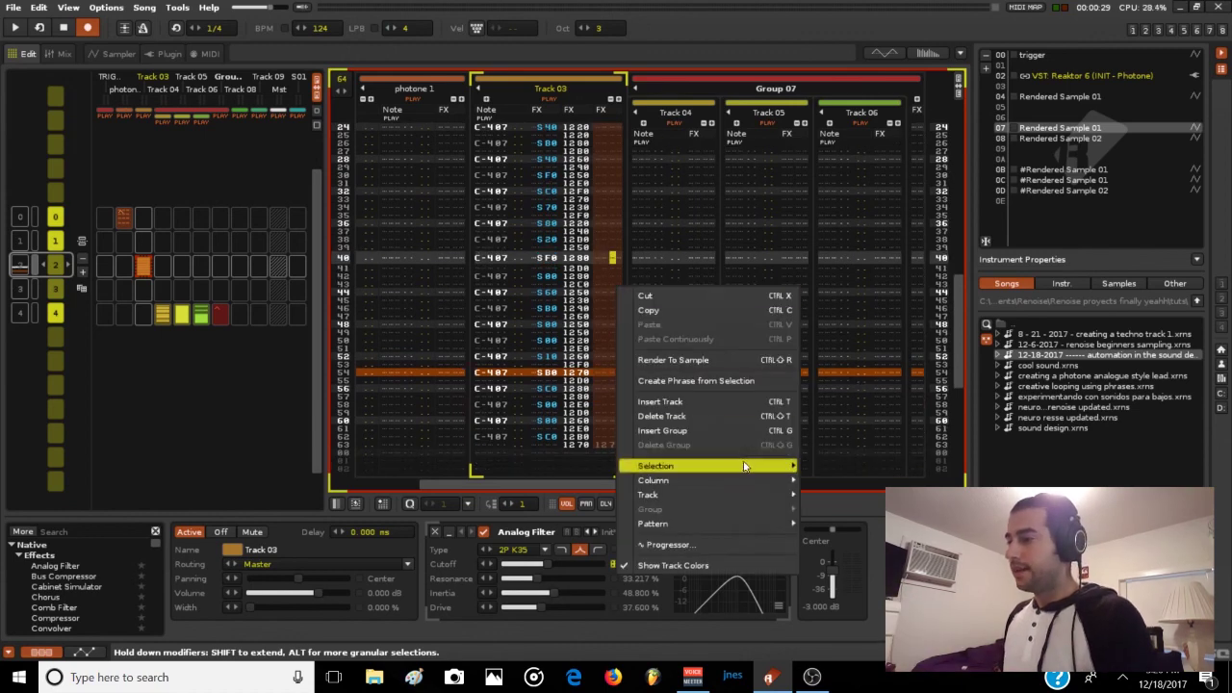
# Apply Interpolate Linear to fill Track 03's effect column between rows 00 and 63.
pyautogui.moveTo(791, 468)
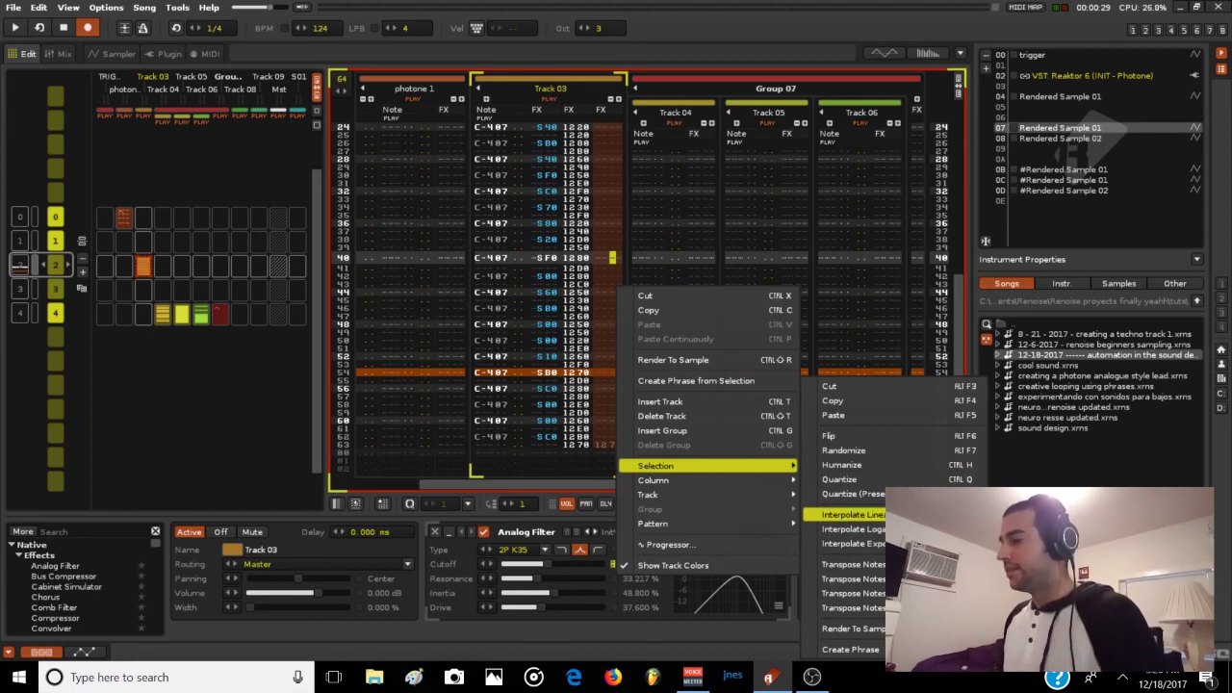
pyautogui.press('Return')
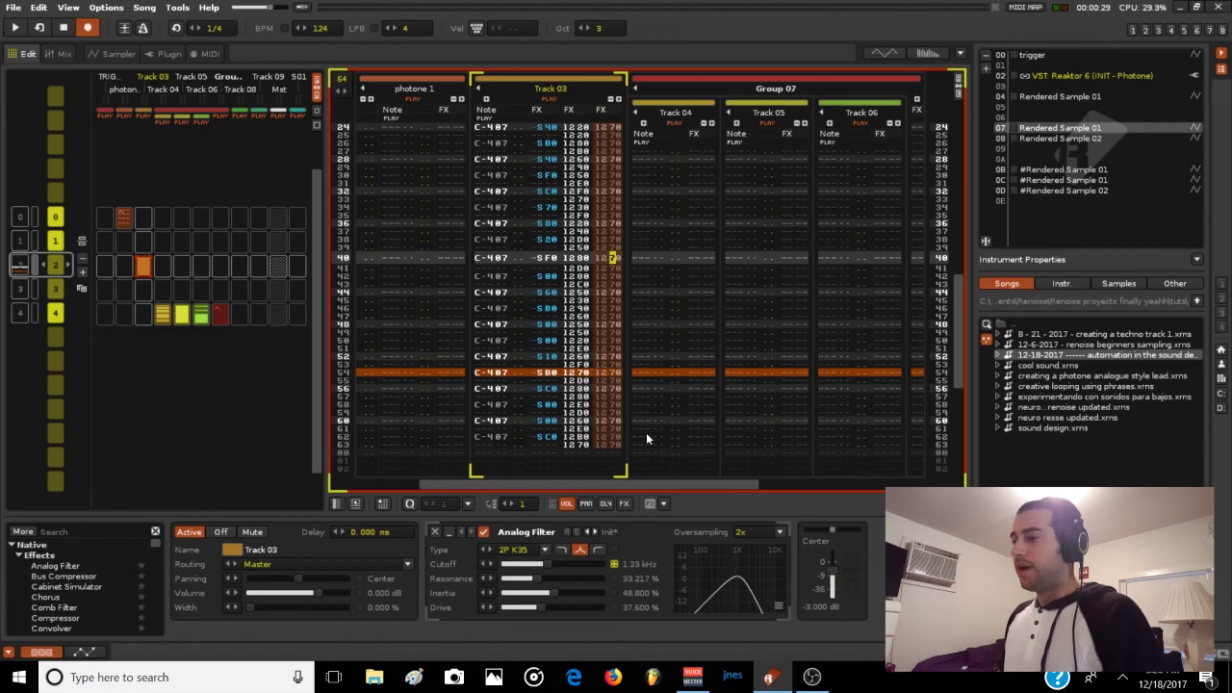
pyautogui.rightClick(604, 223)
# Dismiss the context menu without changes and select rows 20 to 62 of the effect column.
pyautogui.moveTo(720, 401)
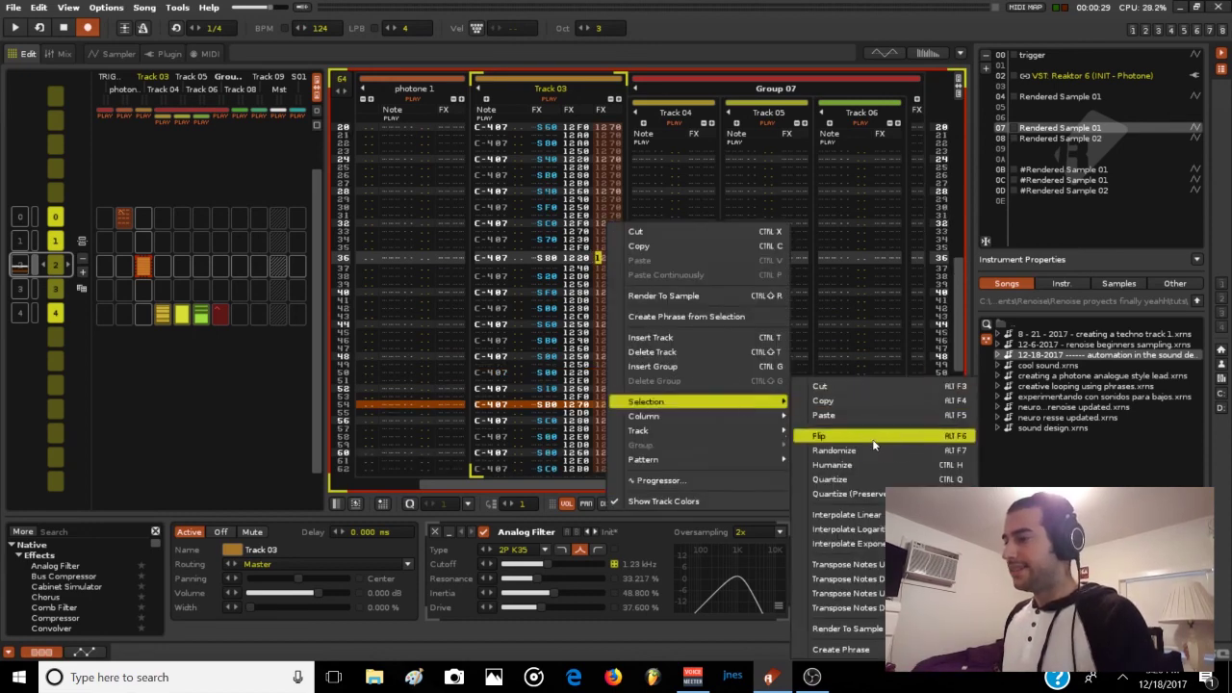
pyautogui.click(638, 246)
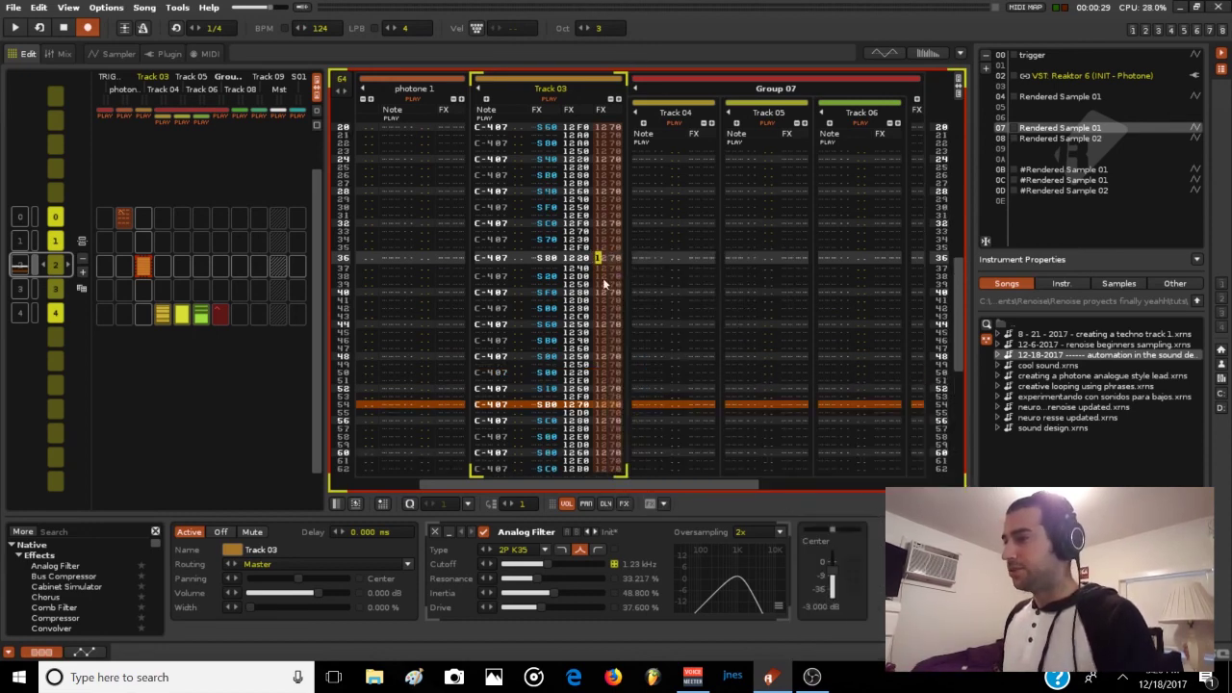
pyautogui.hotkey('ctrl', 'a')
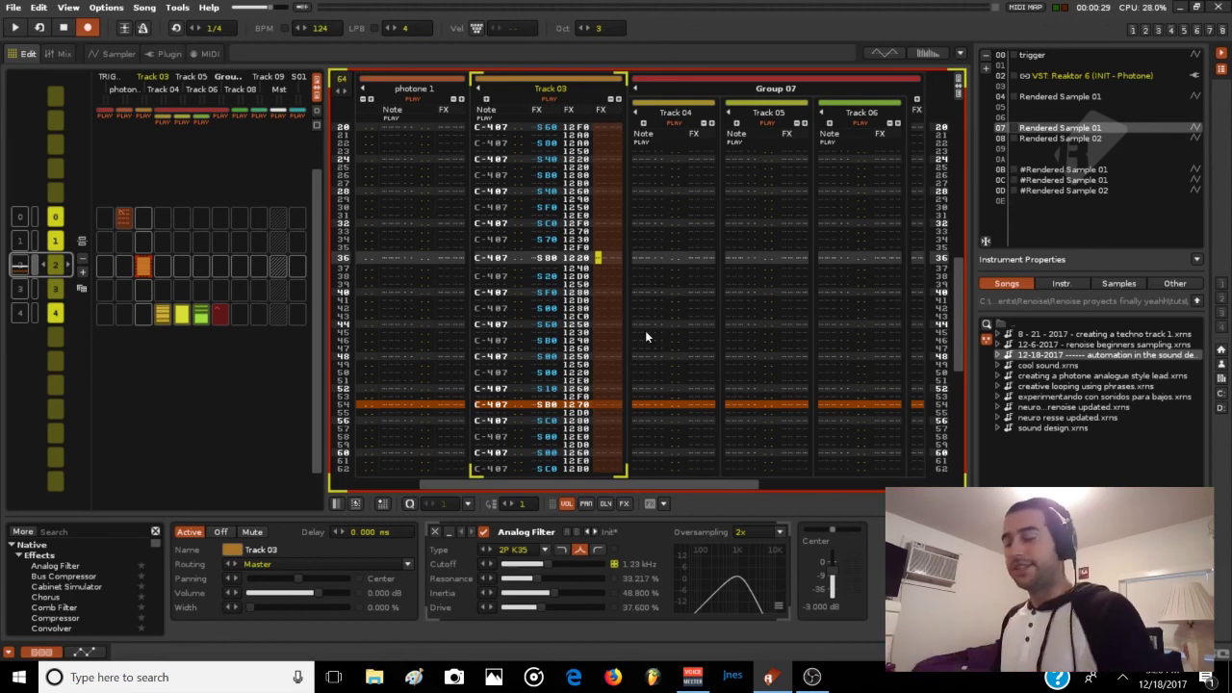
# Play and stop the pattern to hear the Analog Filter cutoff automation, then select Rendered Sample 02.
pyautogui.press('space')
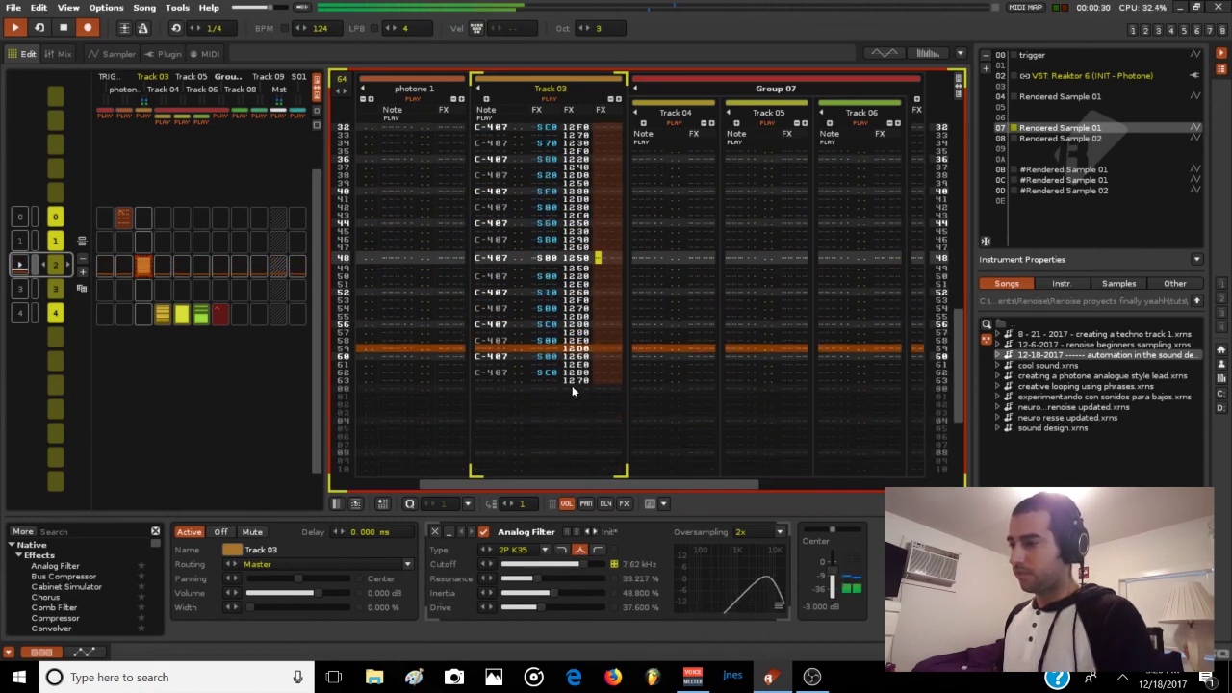
pyautogui.press('space')
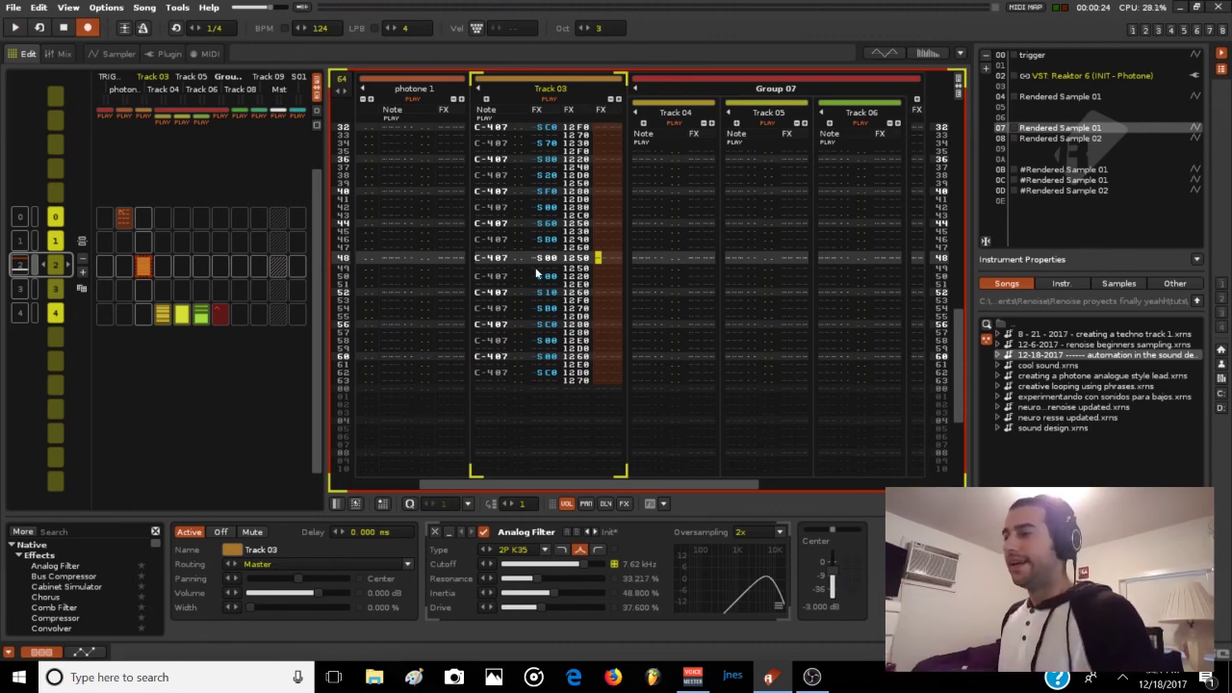
pyautogui.scroll(2, 536, 274)
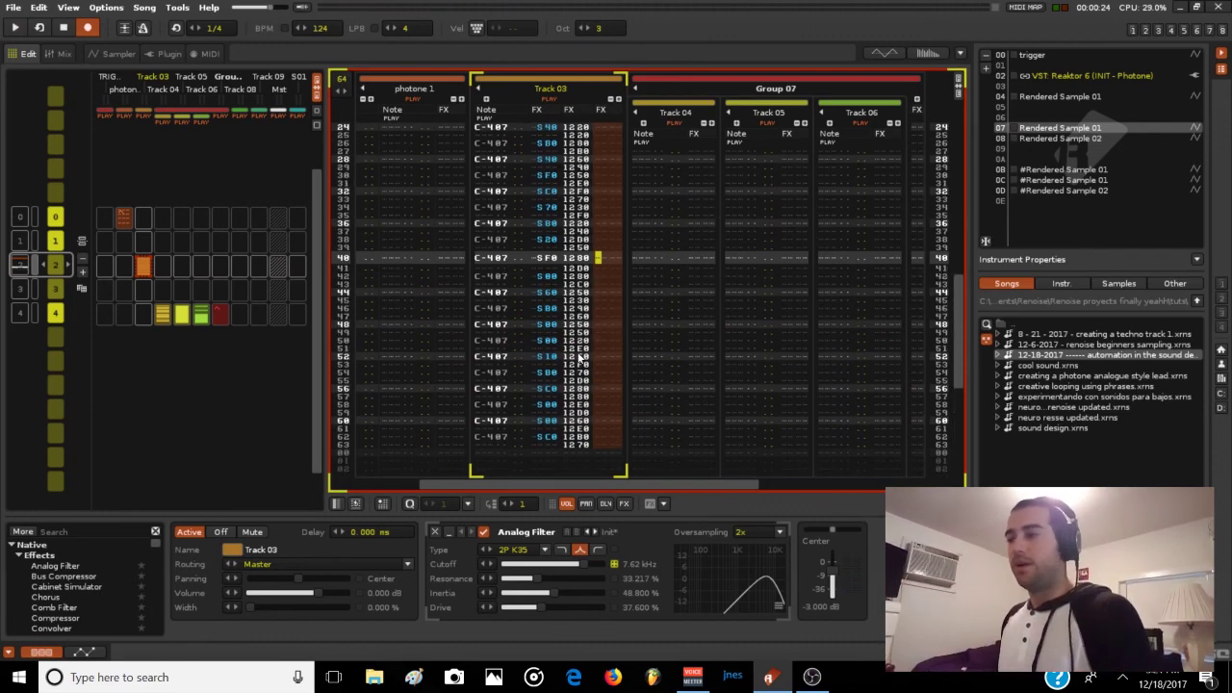
pyautogui.click(1080, 140)
# Show Rendered Sample 02 in the Sampler and preview it through 08: Track 08 with note keys.
pyautogui.click(119, 54)
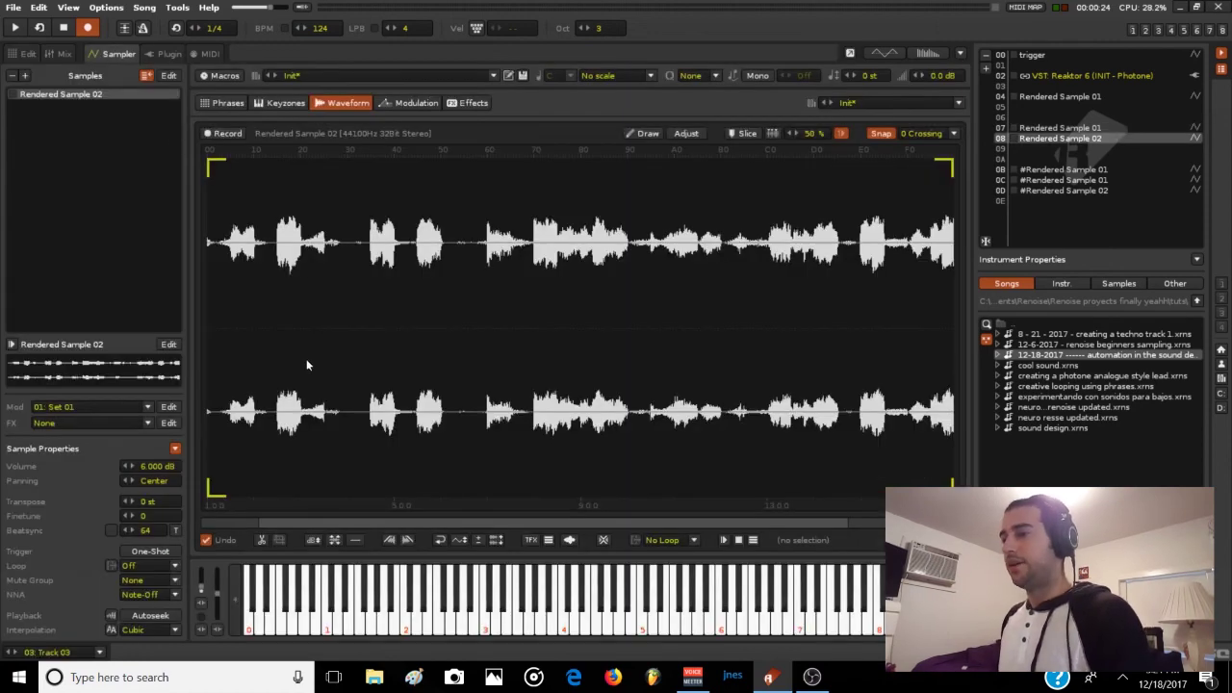
pyautogui.click(102, 653)
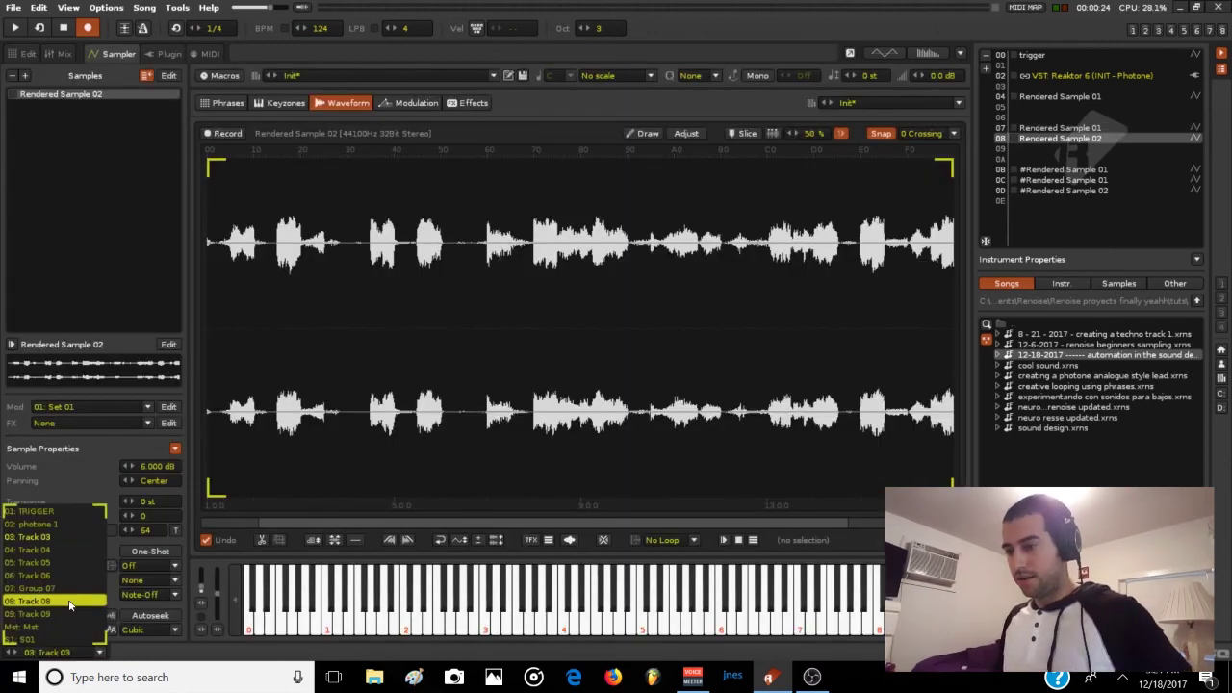
pyautogui.click(38, 610)
pyautogui.press('q')
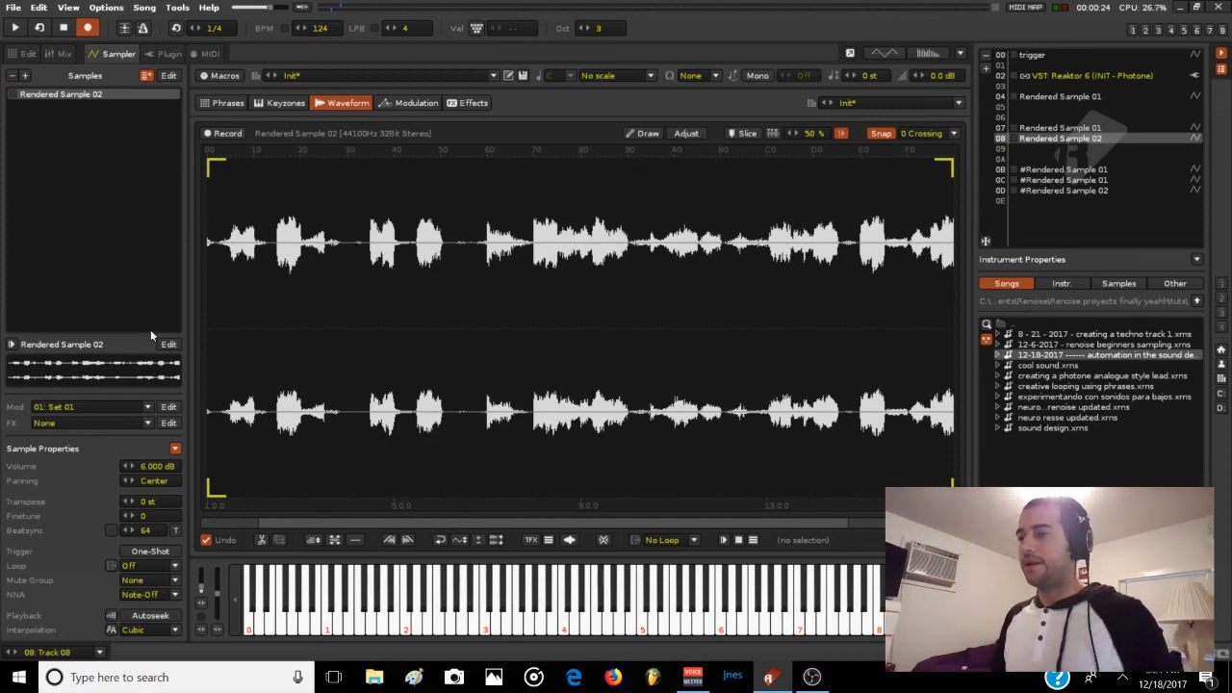
pyautogui.press('z')
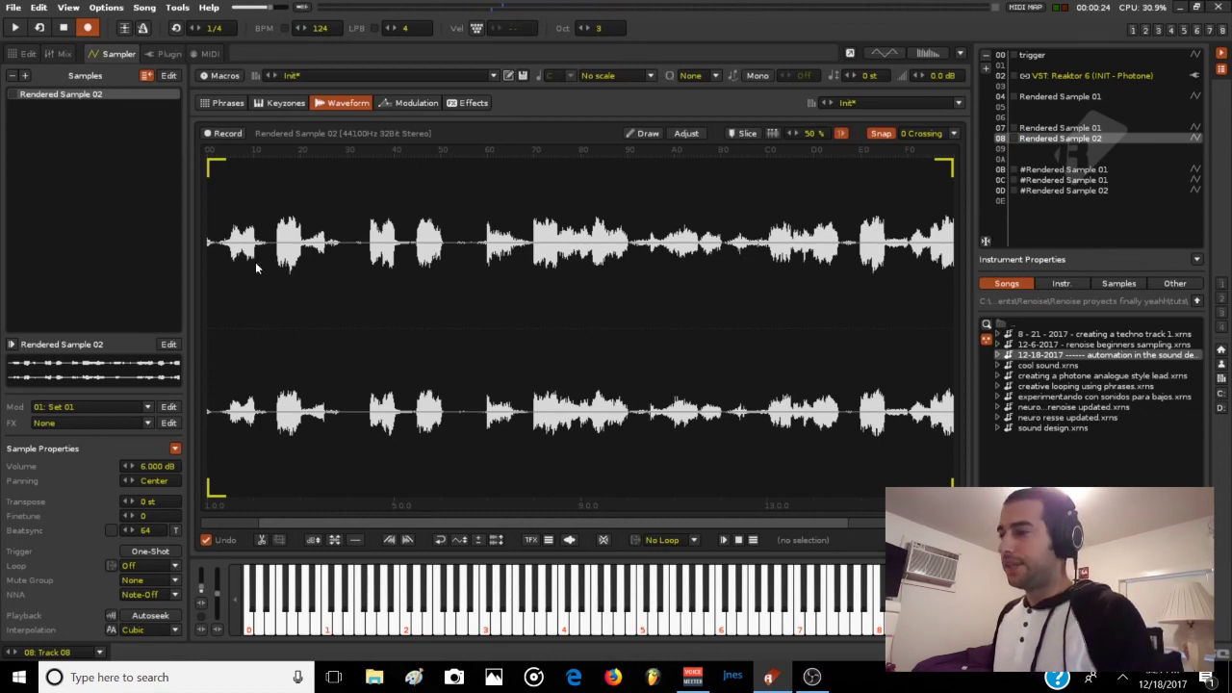
pyautogui.click(1097, 170)
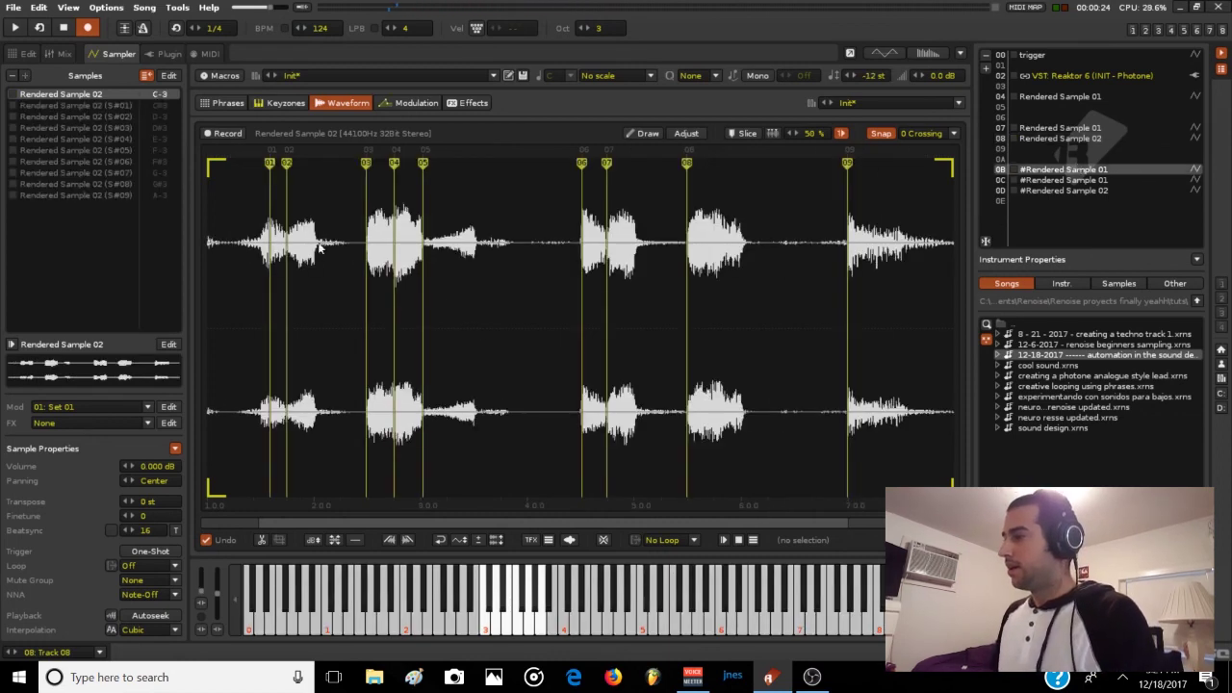
# Audition the sliced sample's slices with note keys S, X, D, C, V, G and B.
pyautogui.press('s')
pyautogui.press('x')
pyautogui.press('d')
pyautogui.press('c')
pyautogui.press('v')
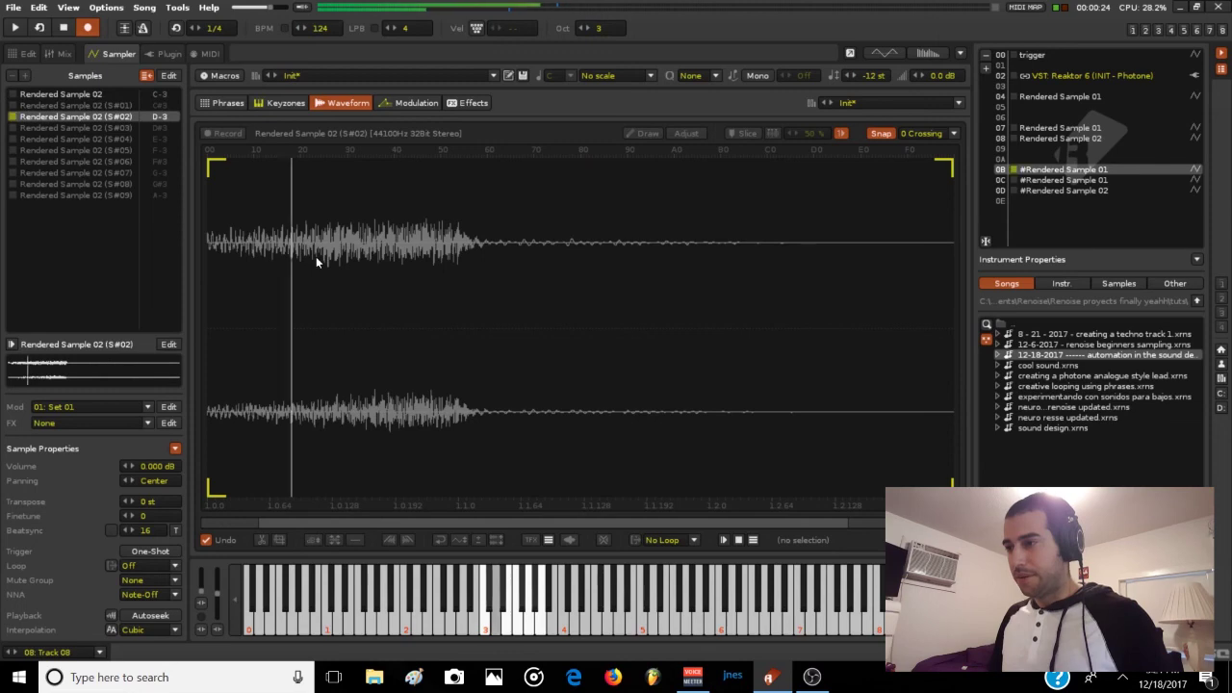
pyautogui.press('g')
pyautogui.press('b')
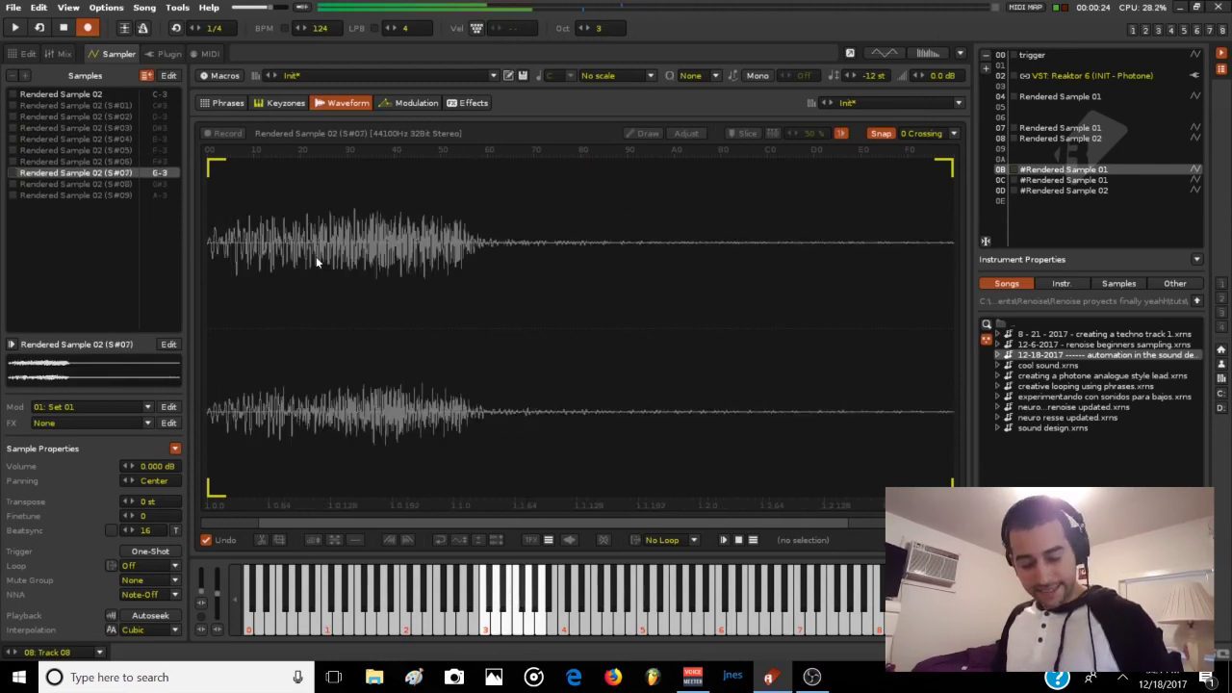
# Play through slices S#01 to S#09 again, then select #Rendered Sample 02 as the instrument.
pyautogui.press('s')
pyautogui.press('z')
pyautogui.press('g')
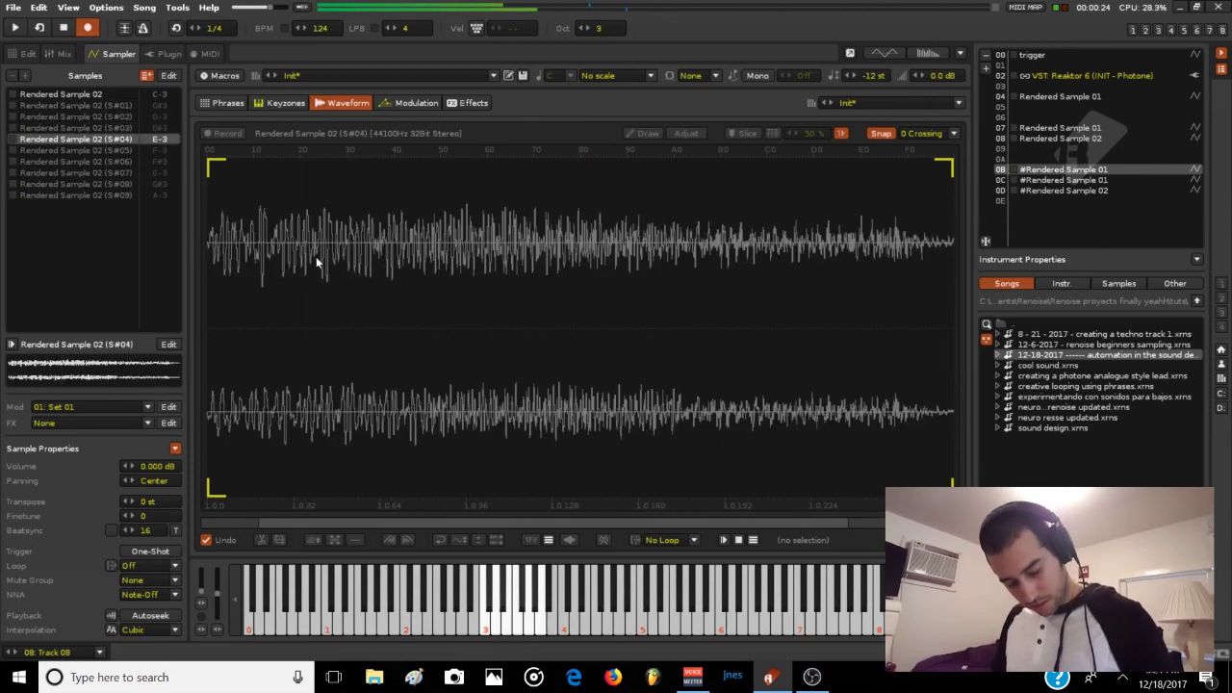
pyautogui.press('b')
pyautogui.press('n')
pyautogui.press('z')
pyautogui.press('g')
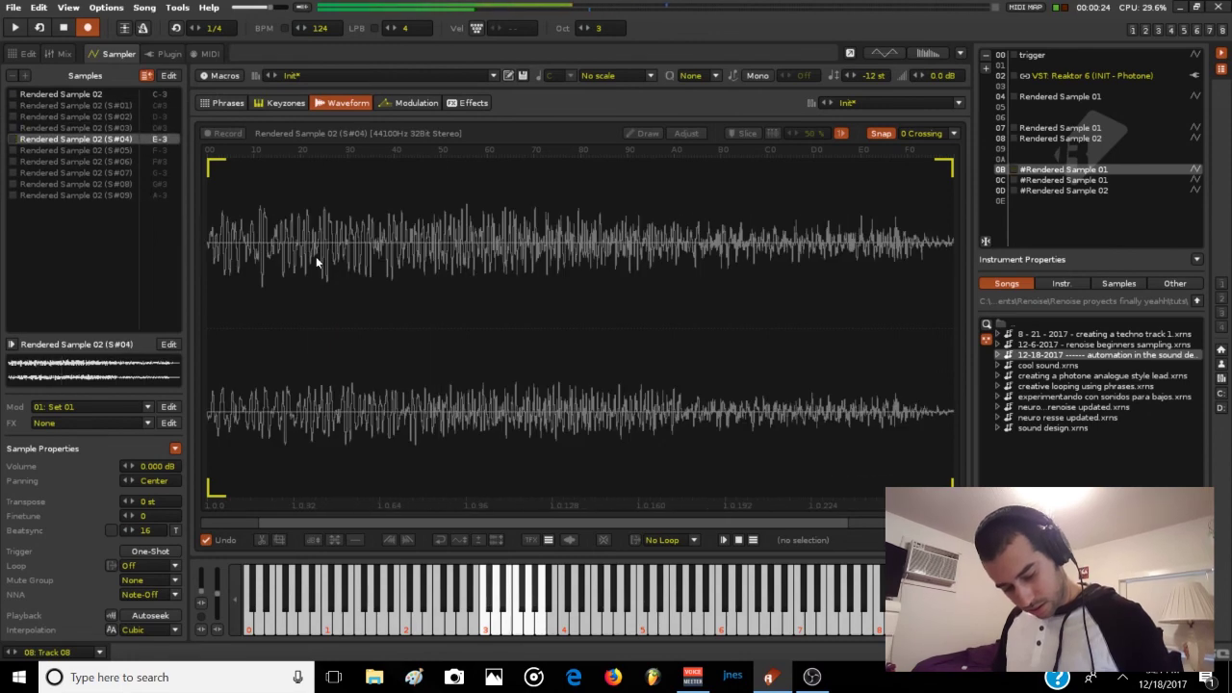
pyautogui.press('b')
pyautogui.press('n')
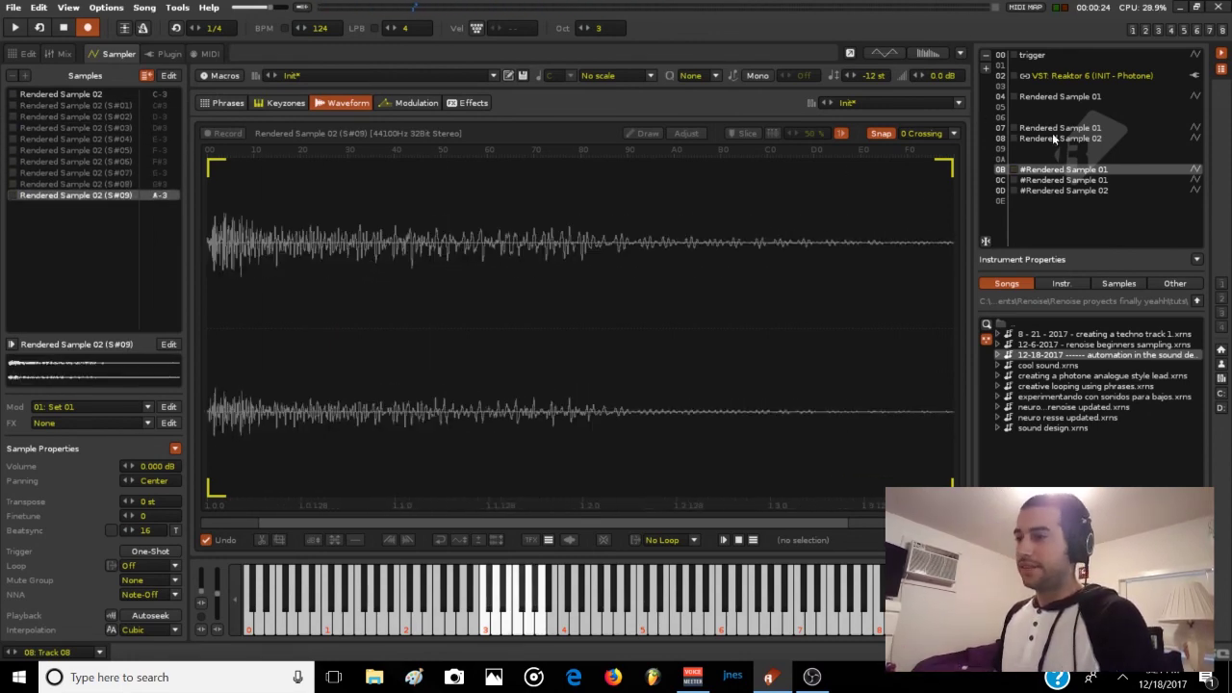
pyautogui.click(1047, 181)
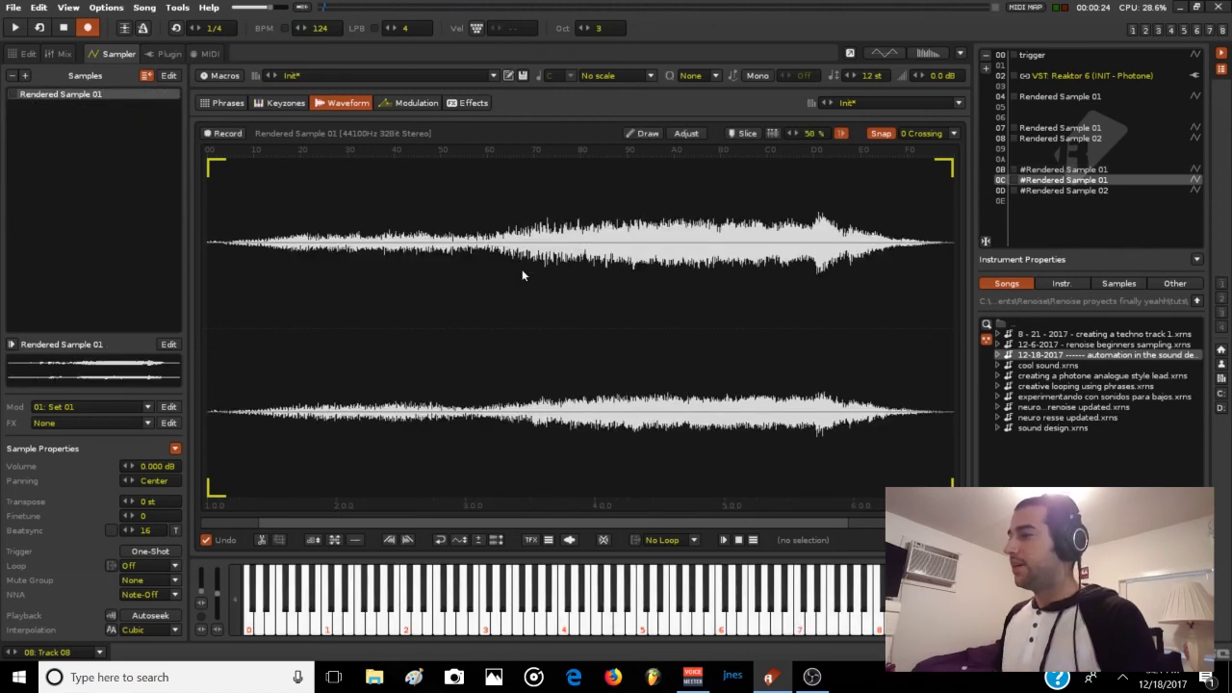
pyautogui.click(1049, 192)
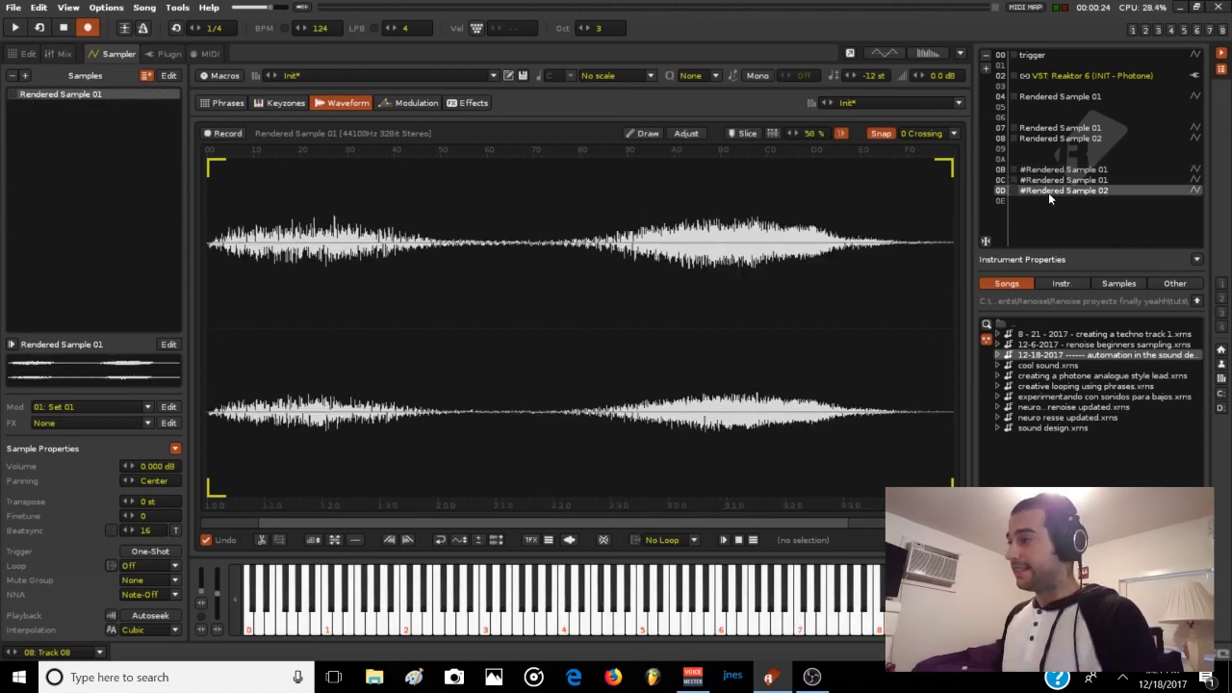
# Play the fourth pattern from Track 05's row 00 and switch to the Mixer view.
pyautogui.click(26, 53)
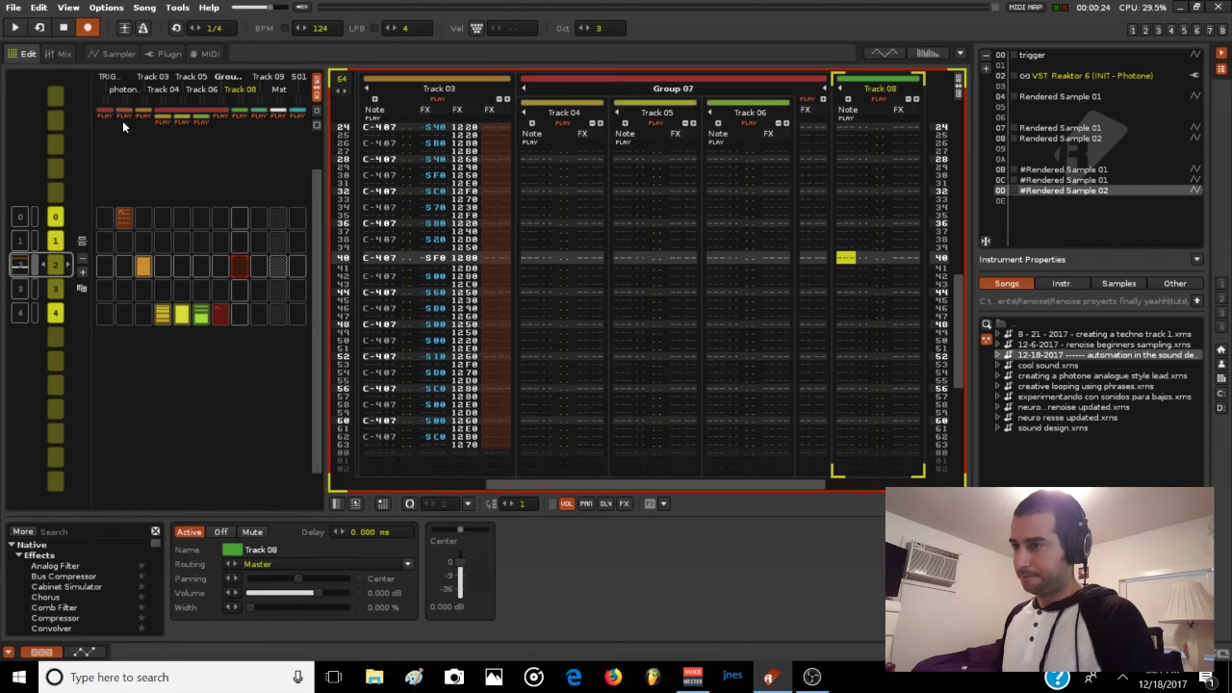
pyautogui.click(144, 306)
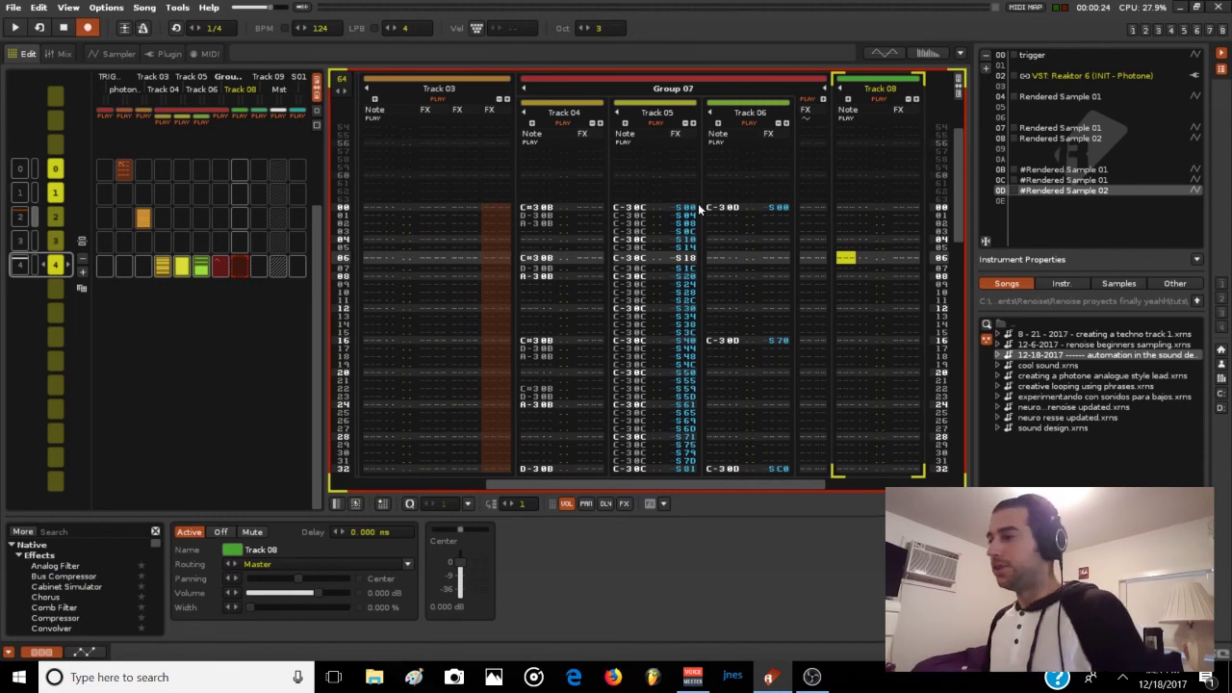
pyautogui.click(685, 207)
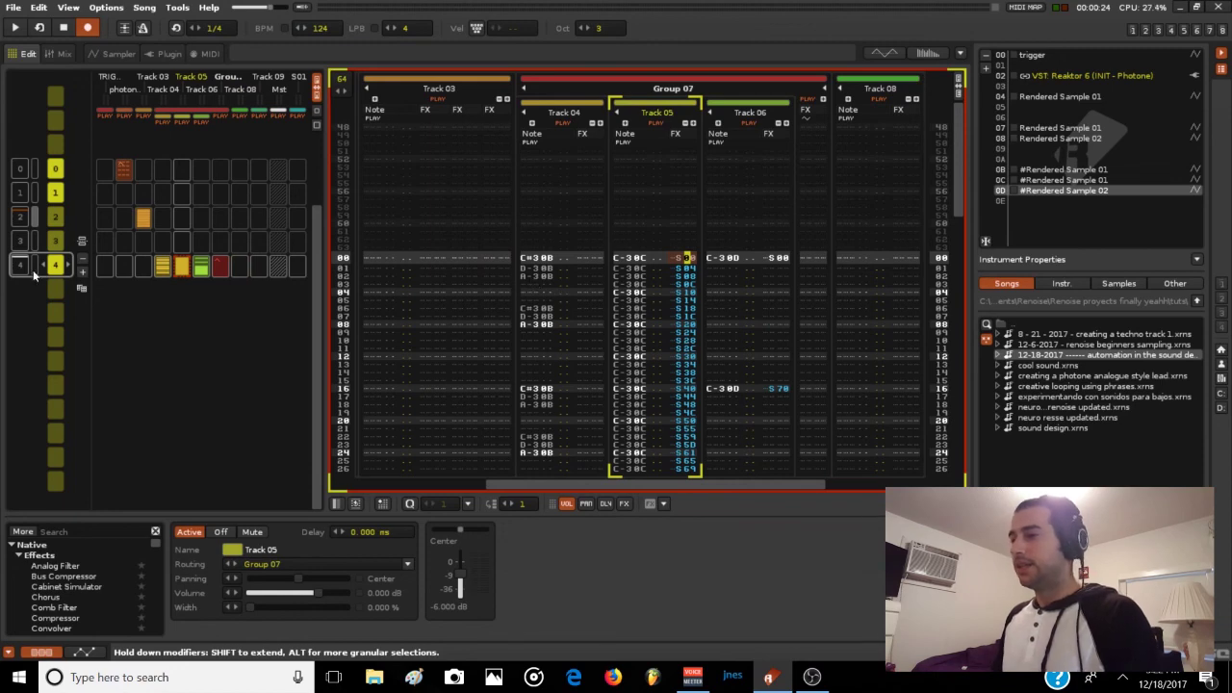
pyautogui.press('space')
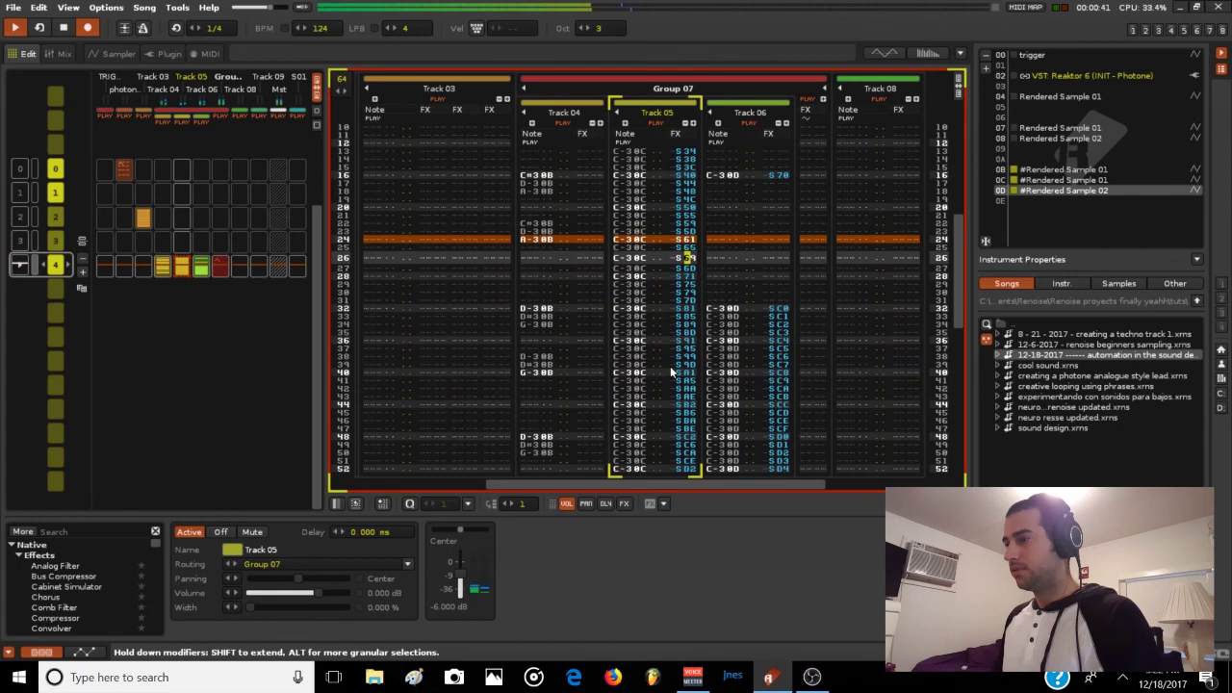
pyautogui.click(65, 53)
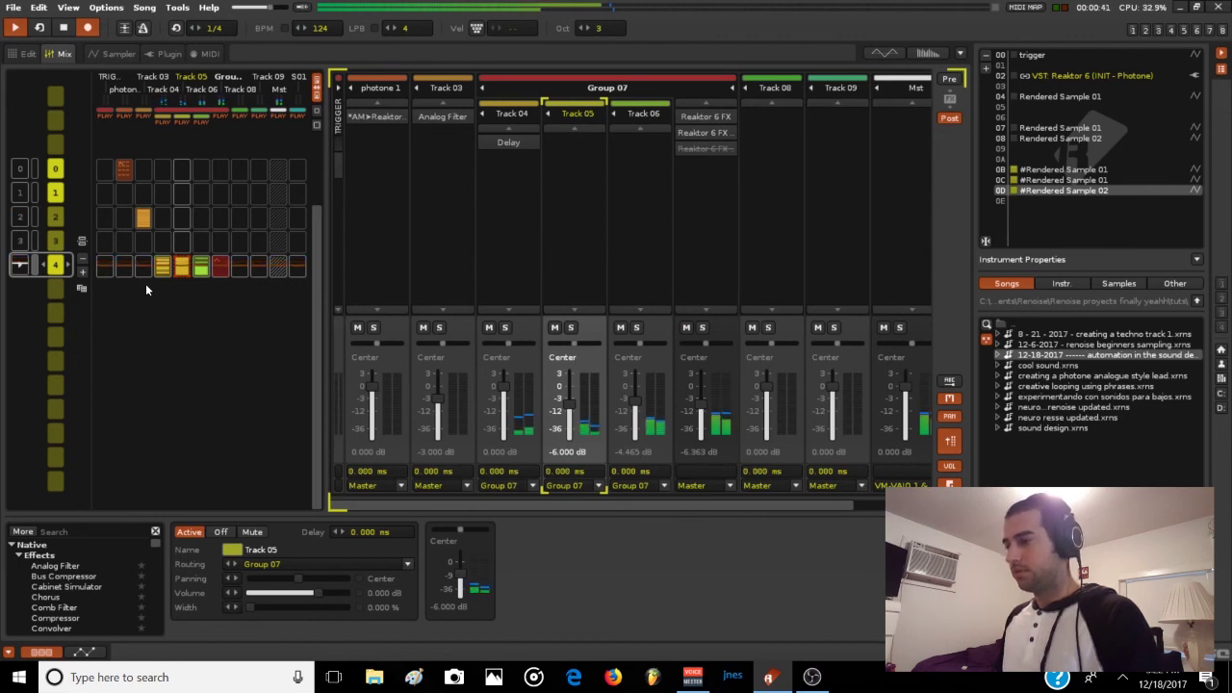
# Stop and restart playback, lower the system volume, then stop playback again.
pyautogui.press('space')
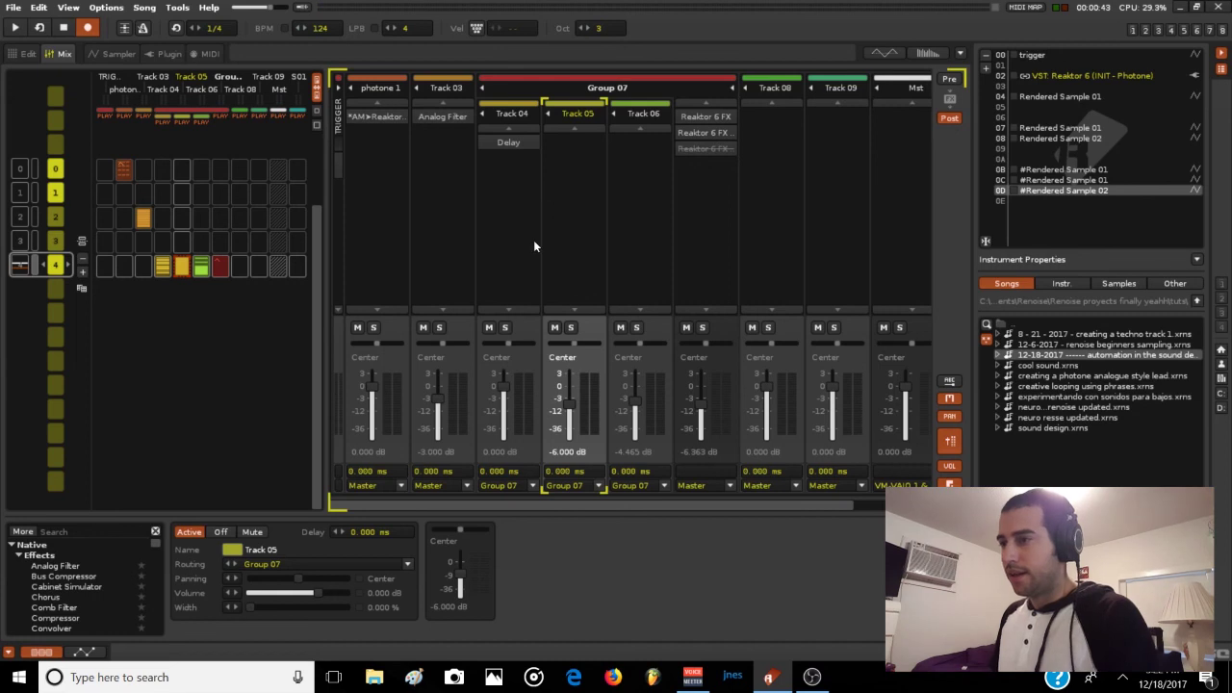
pyautogui.press('space')
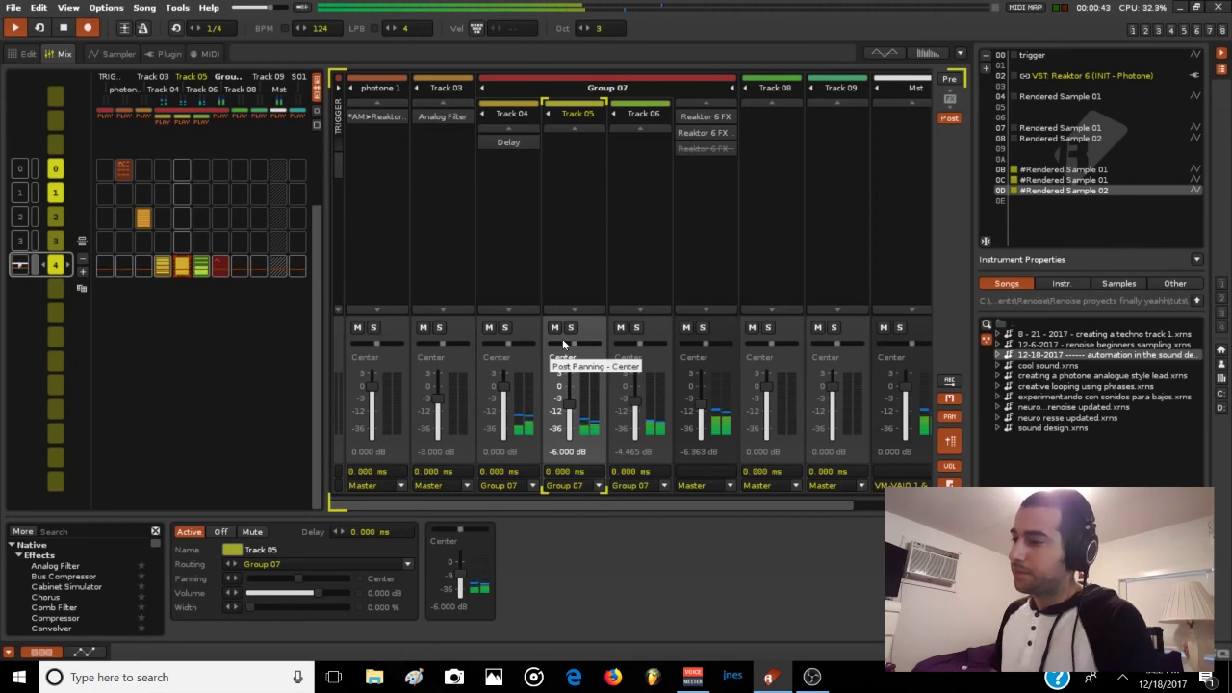
pyautogui.press('XF86AudioLowerVolume')
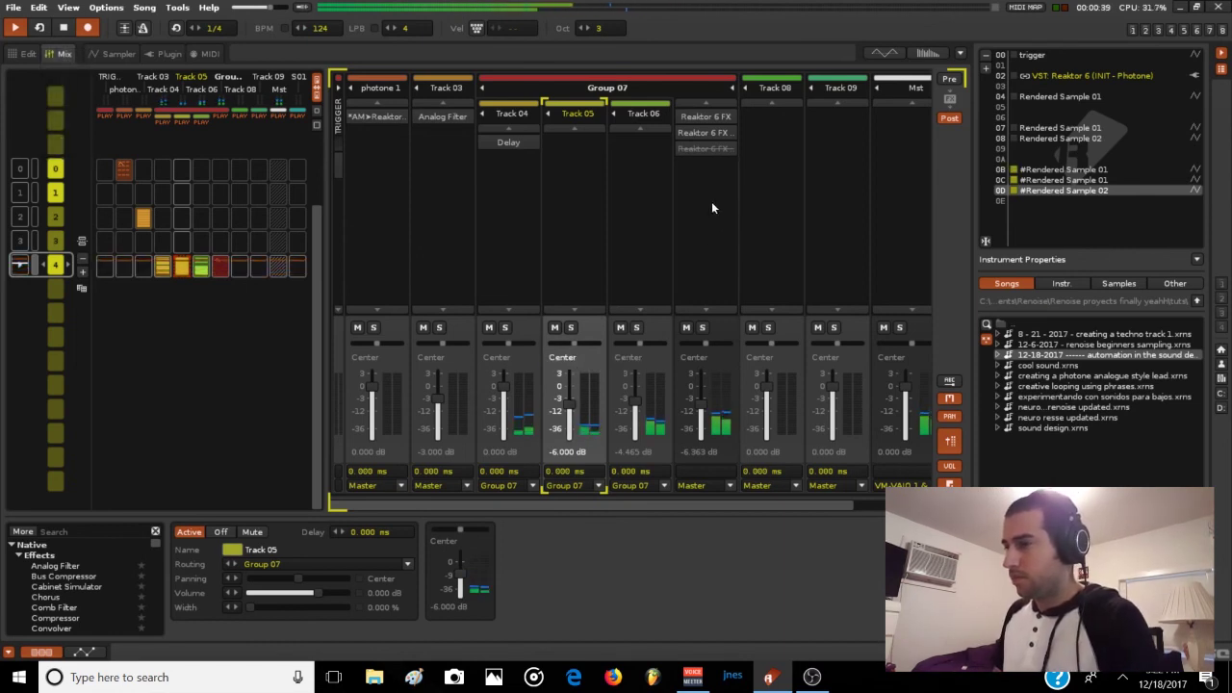
pyautogui.press('space')
# Enable the third Reaktor 6 FX device in Group 07's chain and restart playback.
pyautogui.click(698, 118)
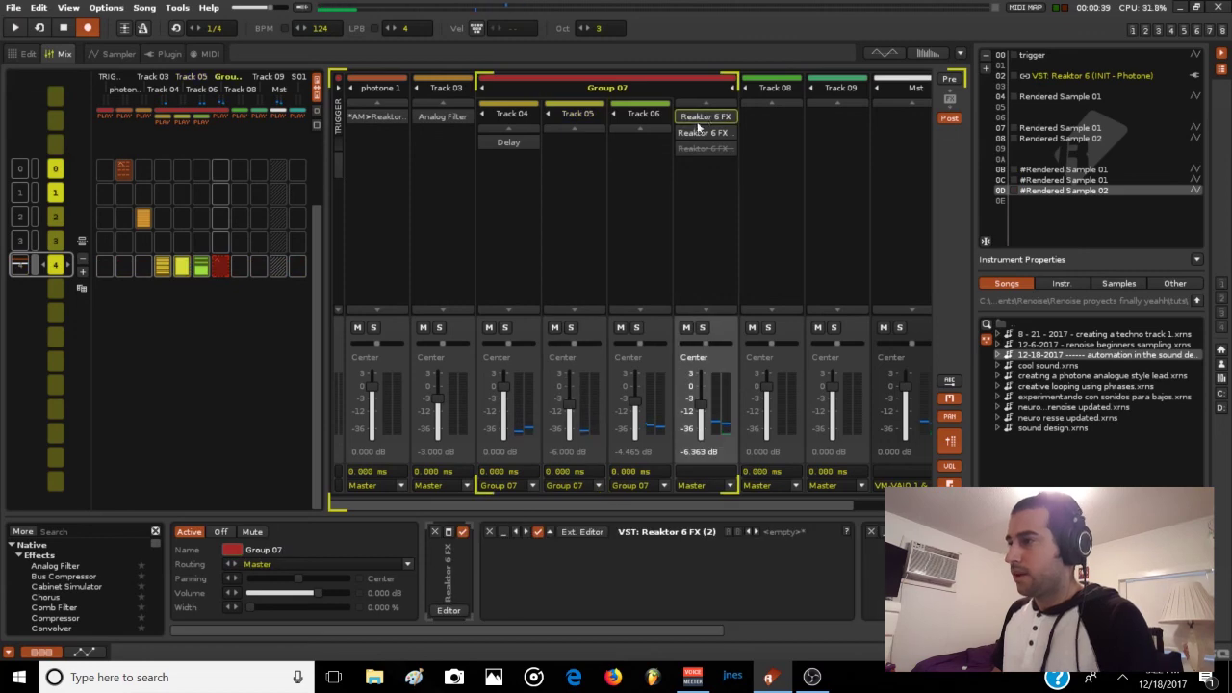
pyautogui.click(453, 576)
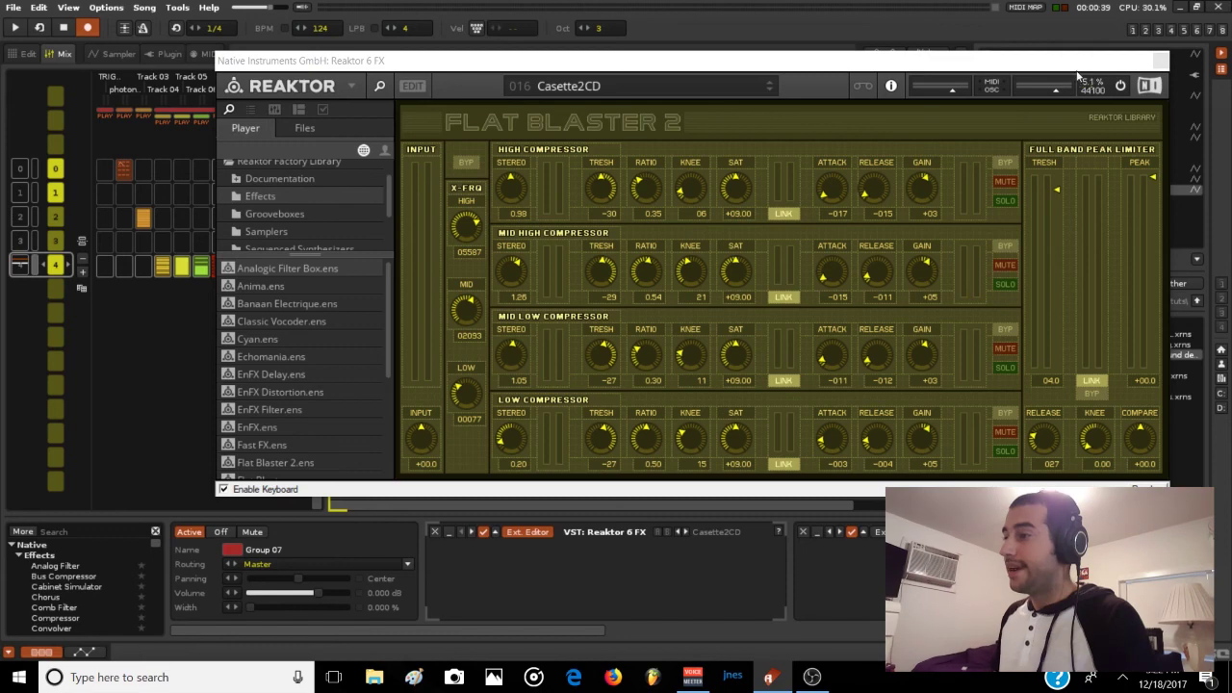
pyautogui.click(1160, 64)
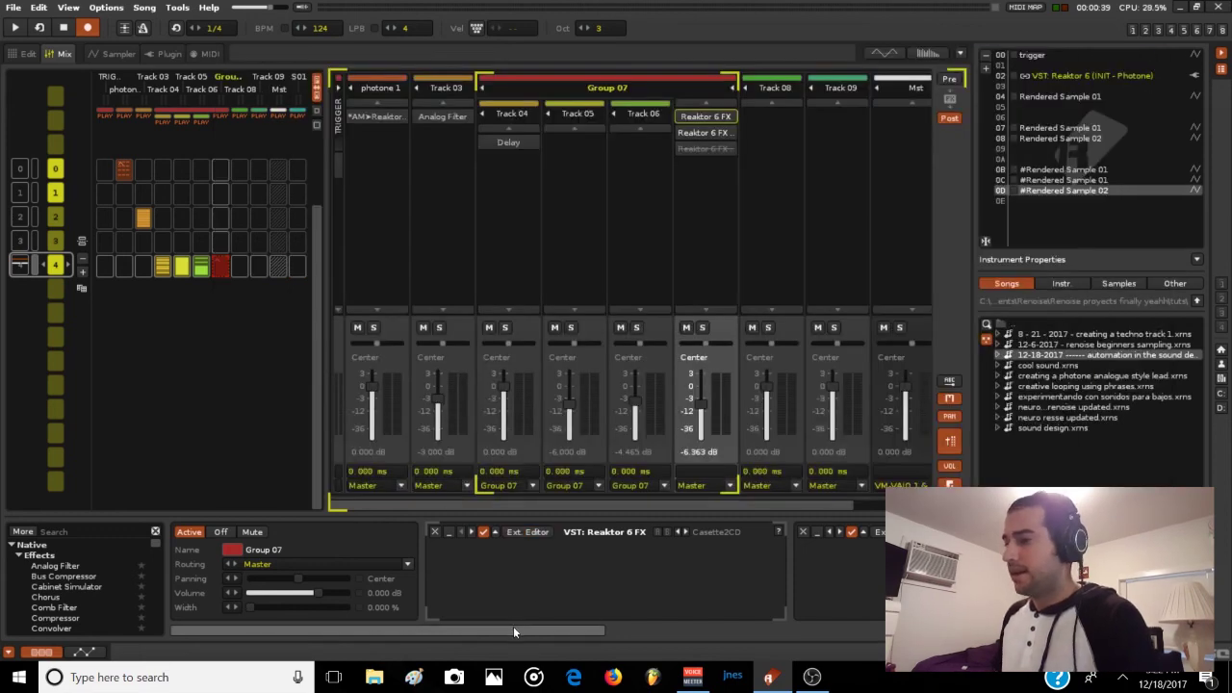
pyautogui.moveTo(513, 630); pyautogui.dragTo(777, 557)
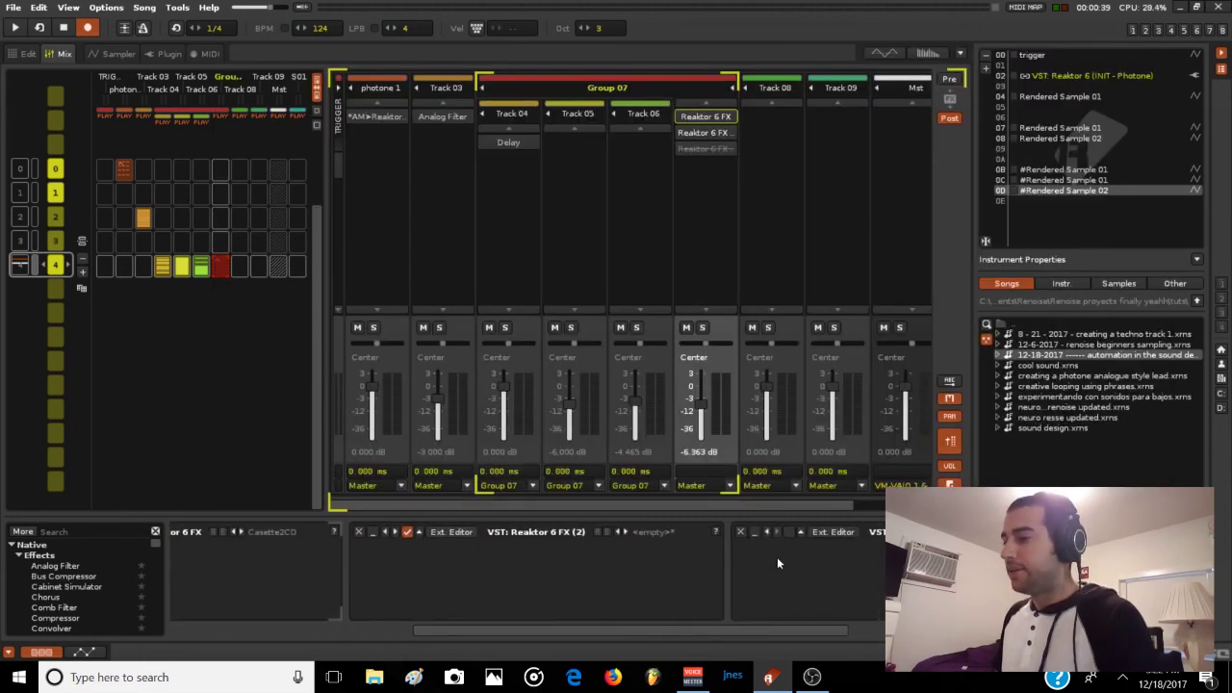
pyautogui.click(789, 531)
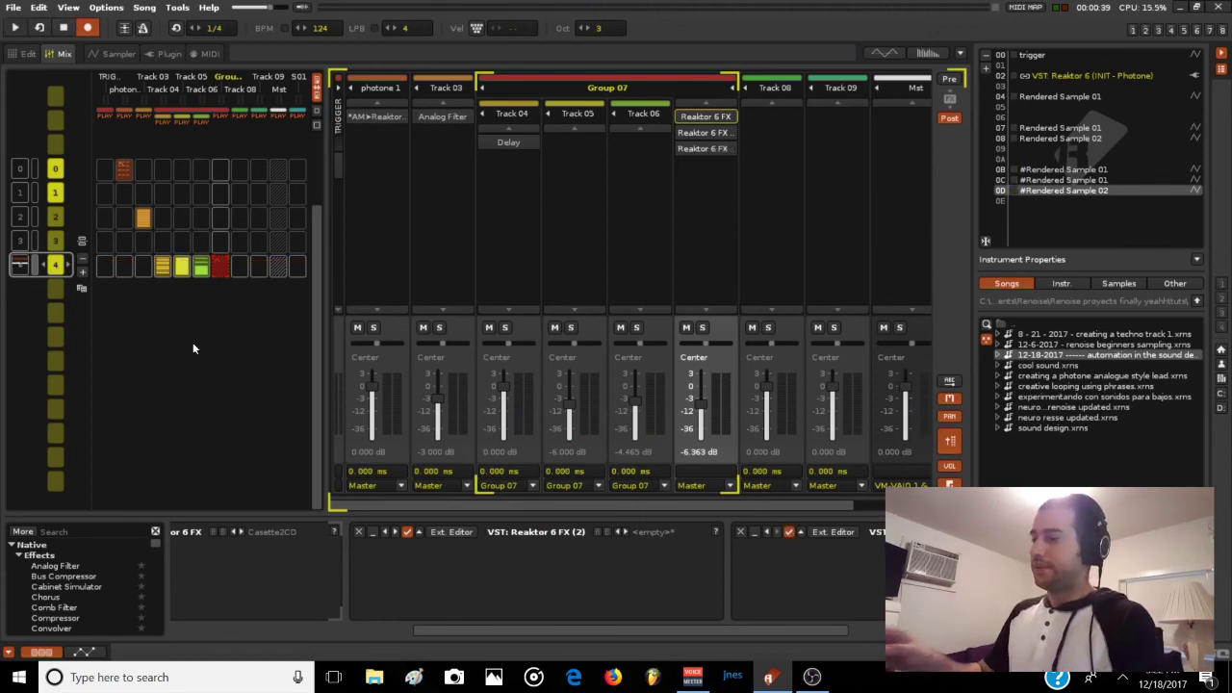
pyautogui.press('space')
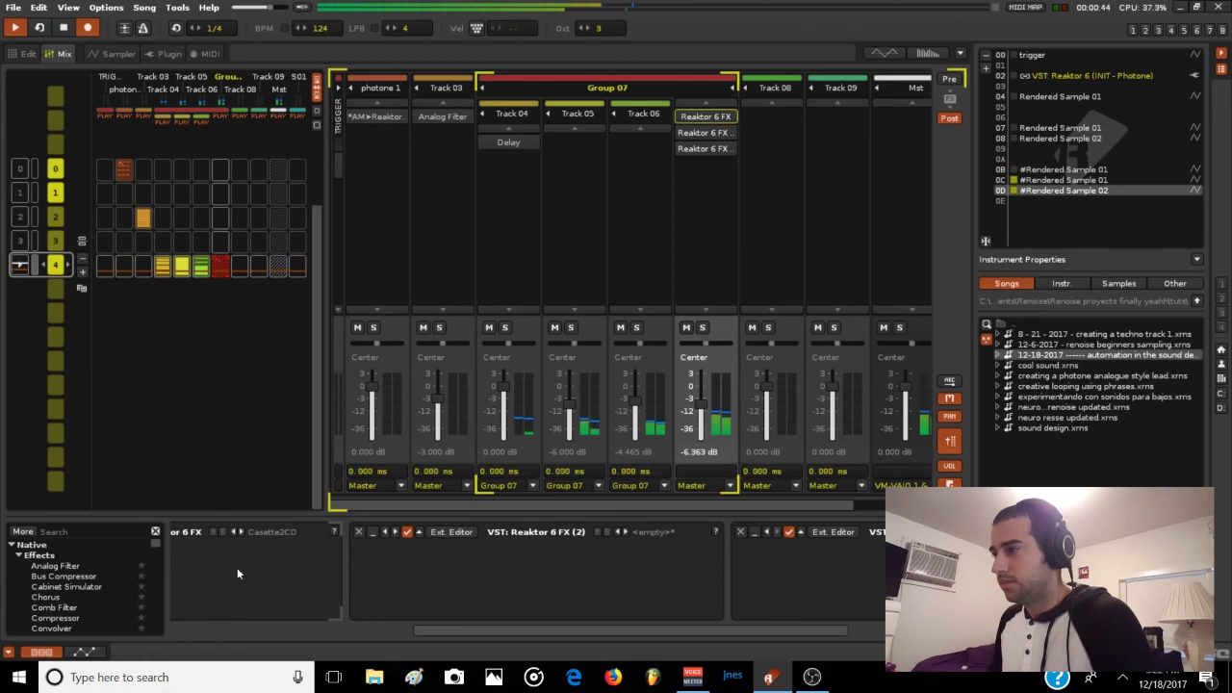
pyautogui.click(83, 652)
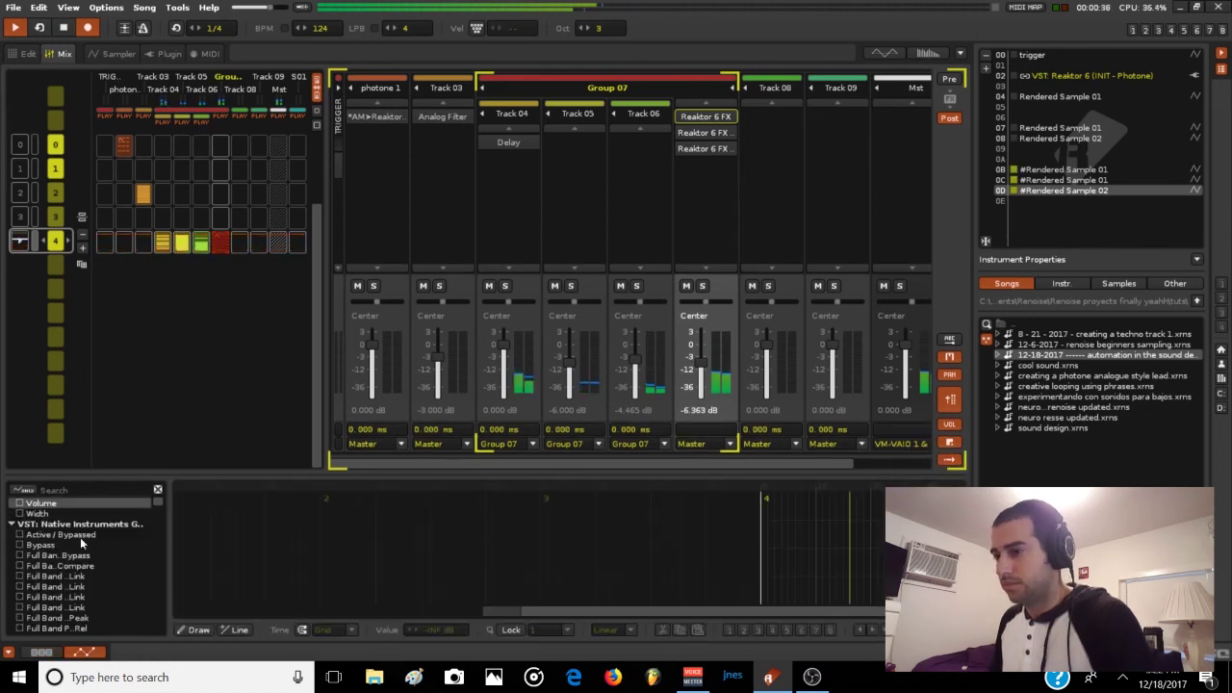
pyautogui.scroll(-10, 79, 537)
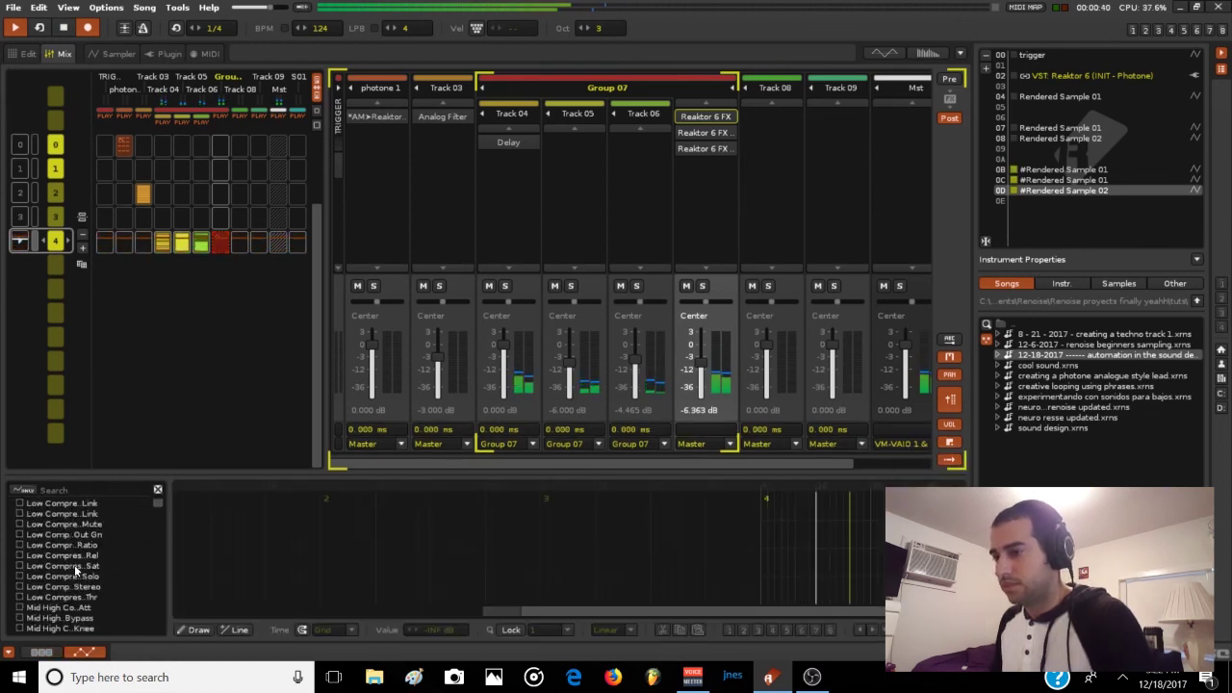
pyautogui.scroll(-15, 74, 564)
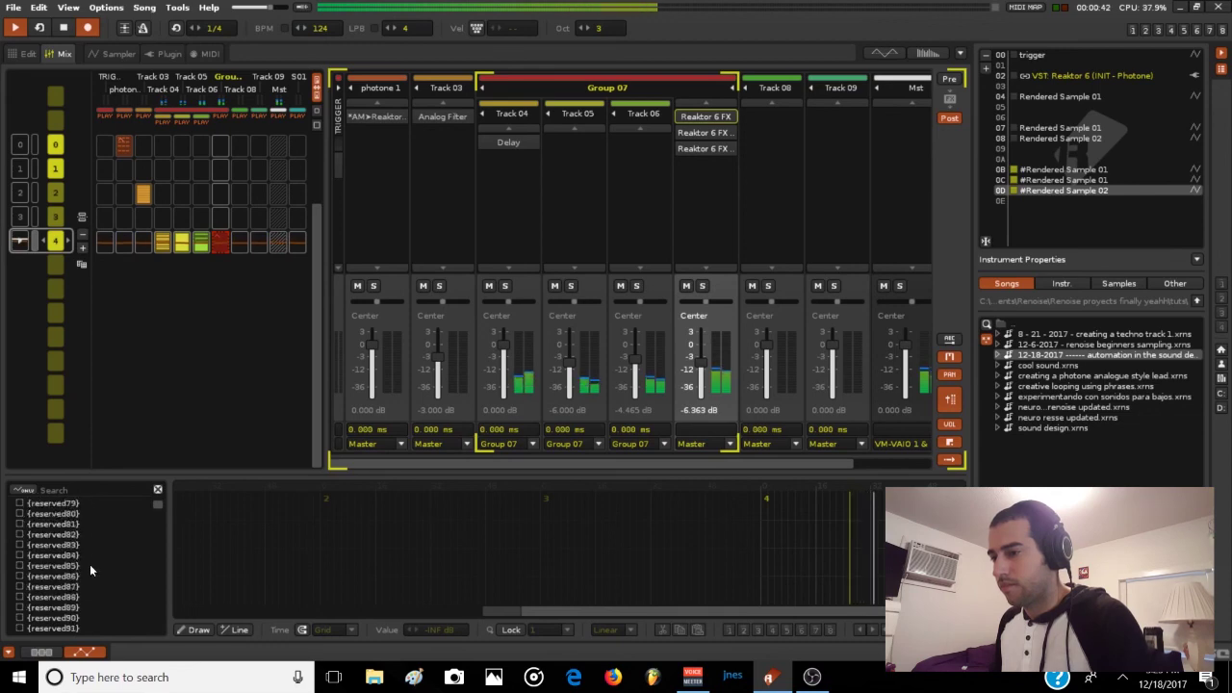
pyautogui.scroll(-15, 90, 564)
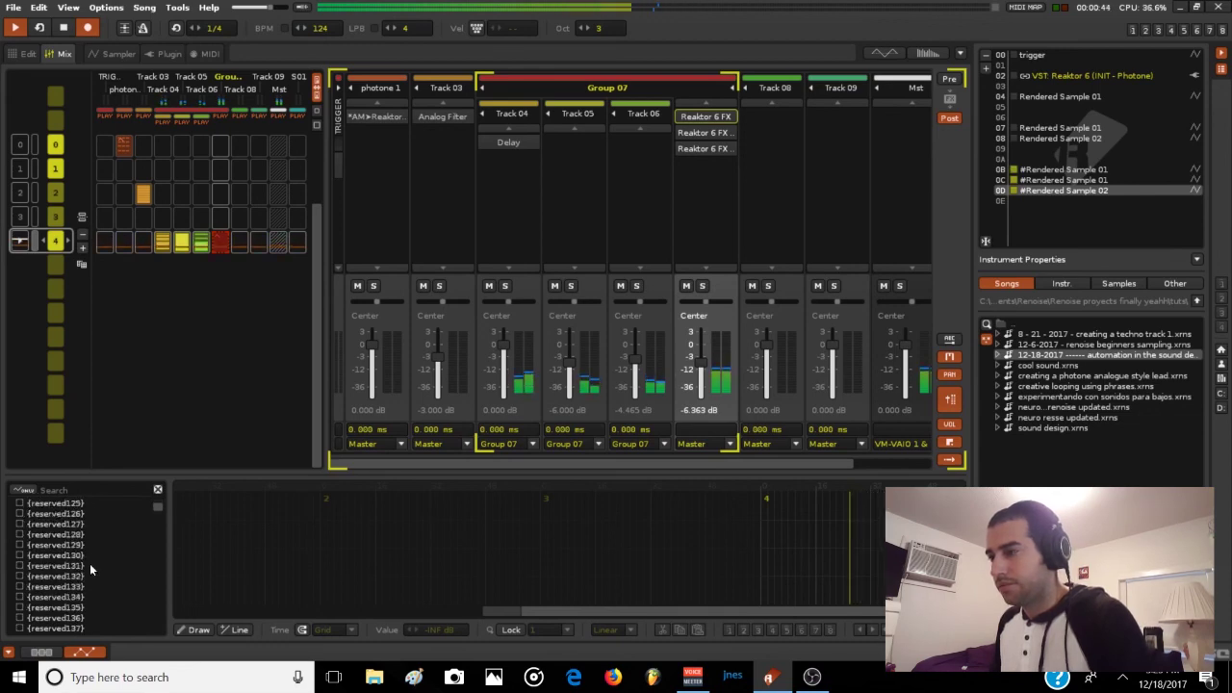
pyautogui.scroll(-10, 90, 563)
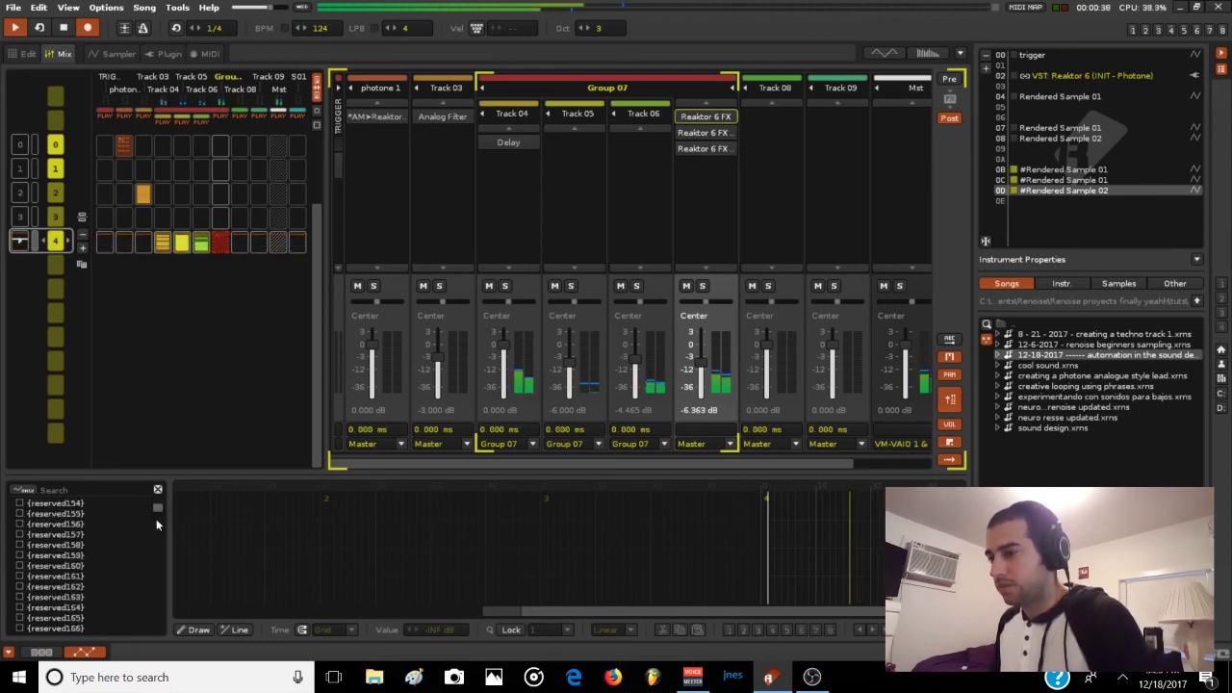
pyautogui.moveTo(157, 525)
pyautogui.mouseDown()
pyautogui.moveTo(154, 577)
pyautogui.moveTo(157, 504)
pyautogui.mouseUp()
pyautogui.click(18, 545)
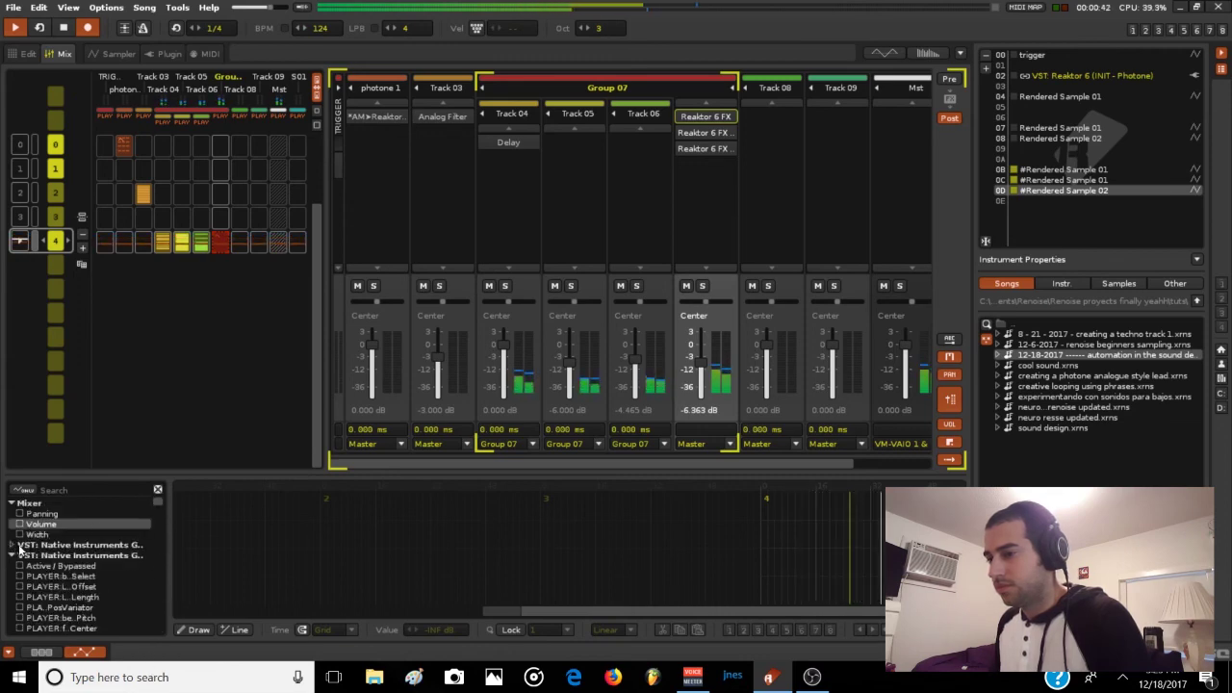
pyautogui.press('space')
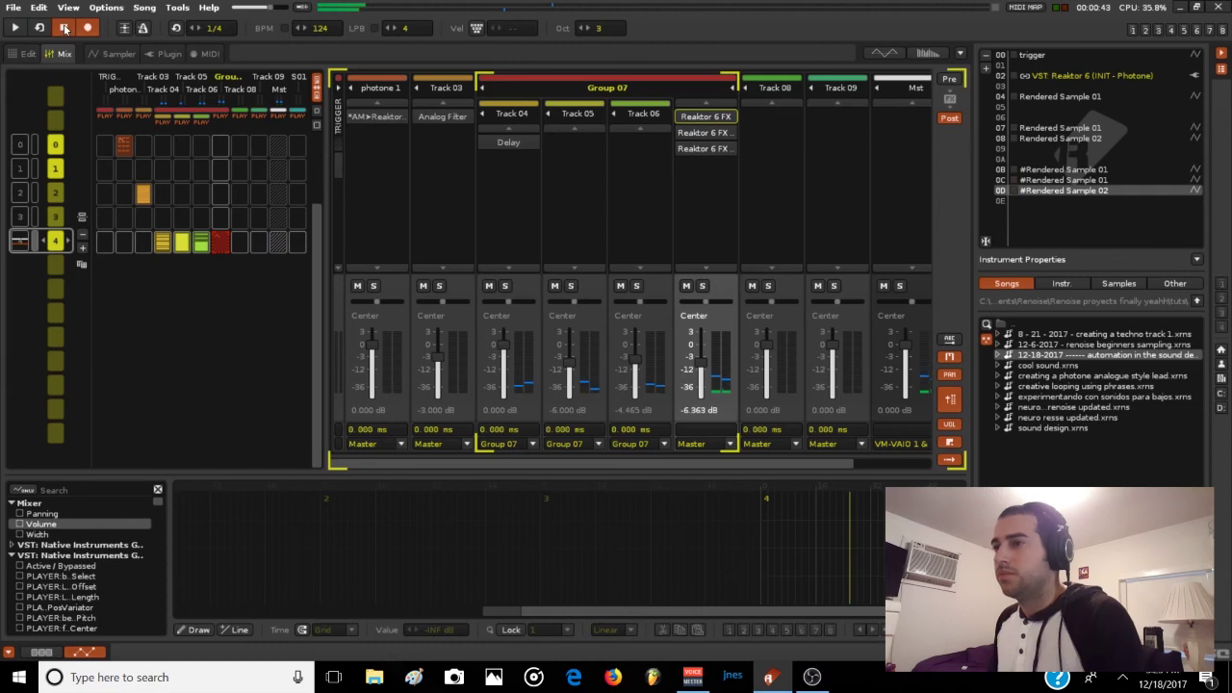
pyautogui.click(46, 651)
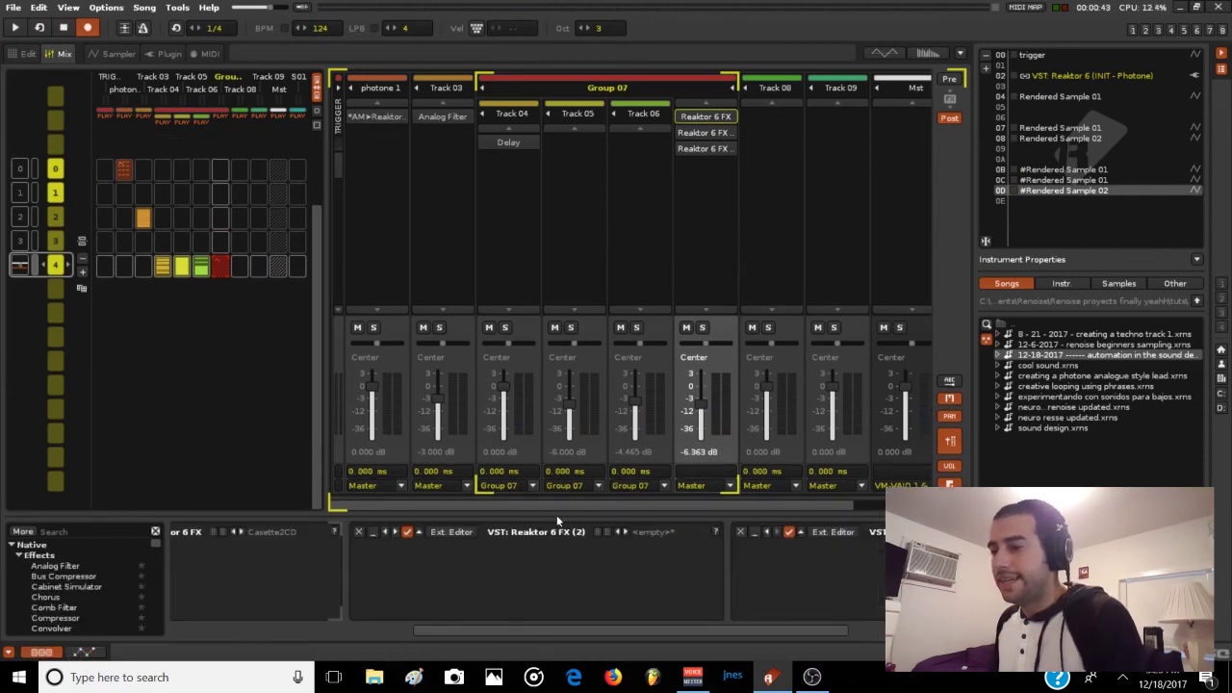
# Open Reaktor 6 FX (2)'s editor window, move it aside, and briefly play and stop the loop.
pyautogui.click(435, 533)
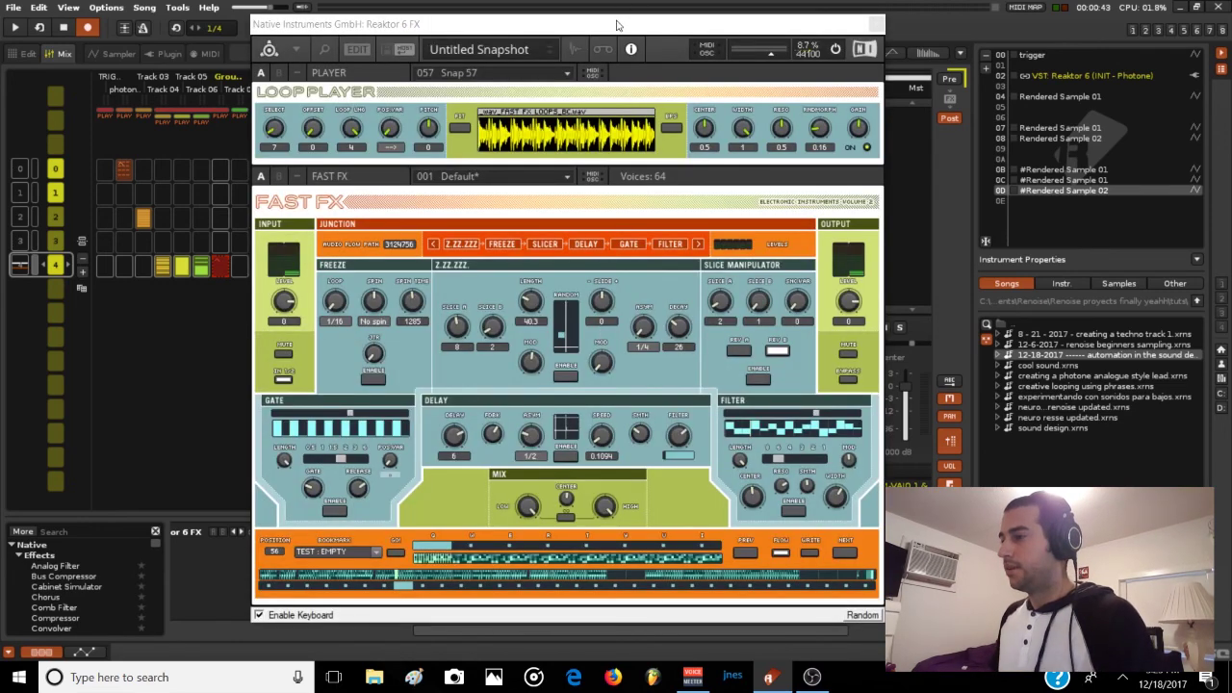
pyautogui.moveTo(617, 25); pyautogui.dragTo(742, 43)
pyautogui.press('space')
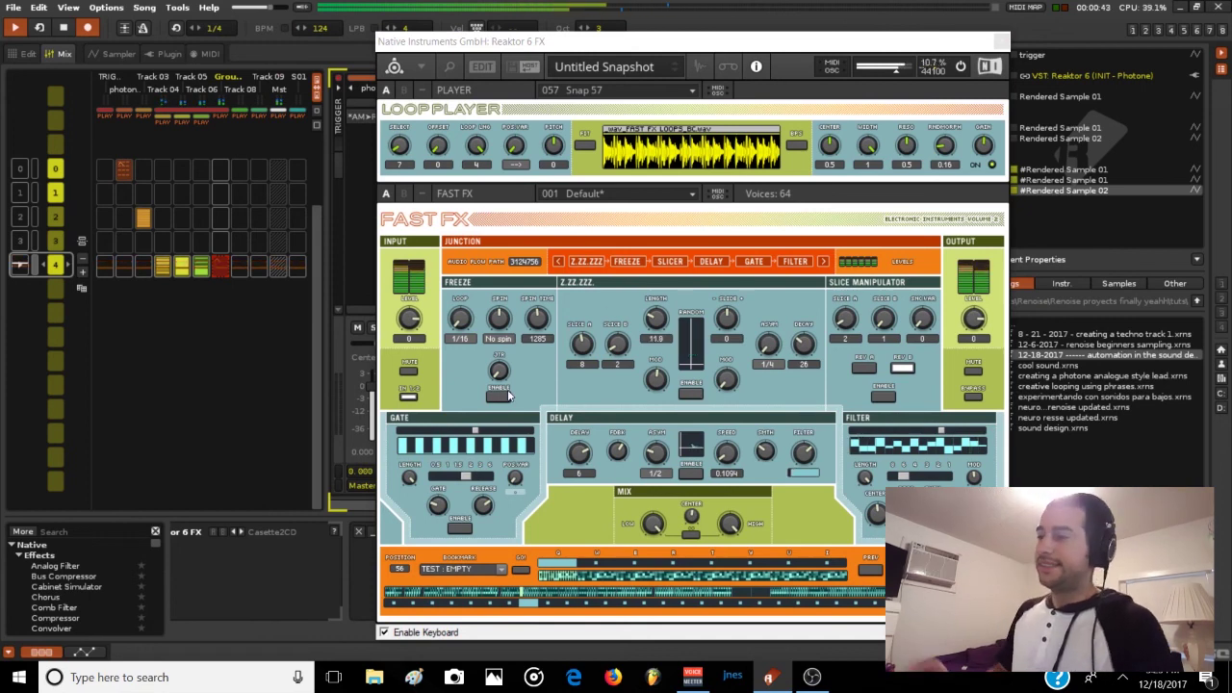
pyautogui.press('space')
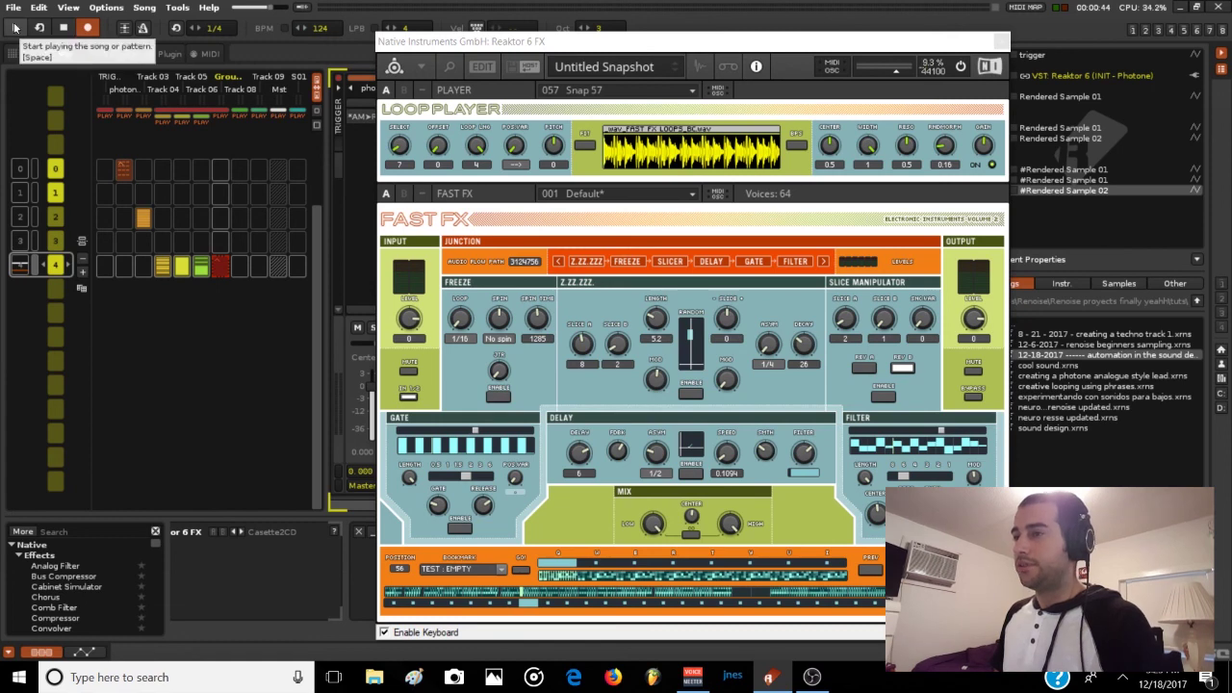
# Play the loop while toggling Fast FX's Z.ZZ.ZZZ, Gate and Slice Manipulator live, then close Reaktor.
pyautogui.click(14, 28)
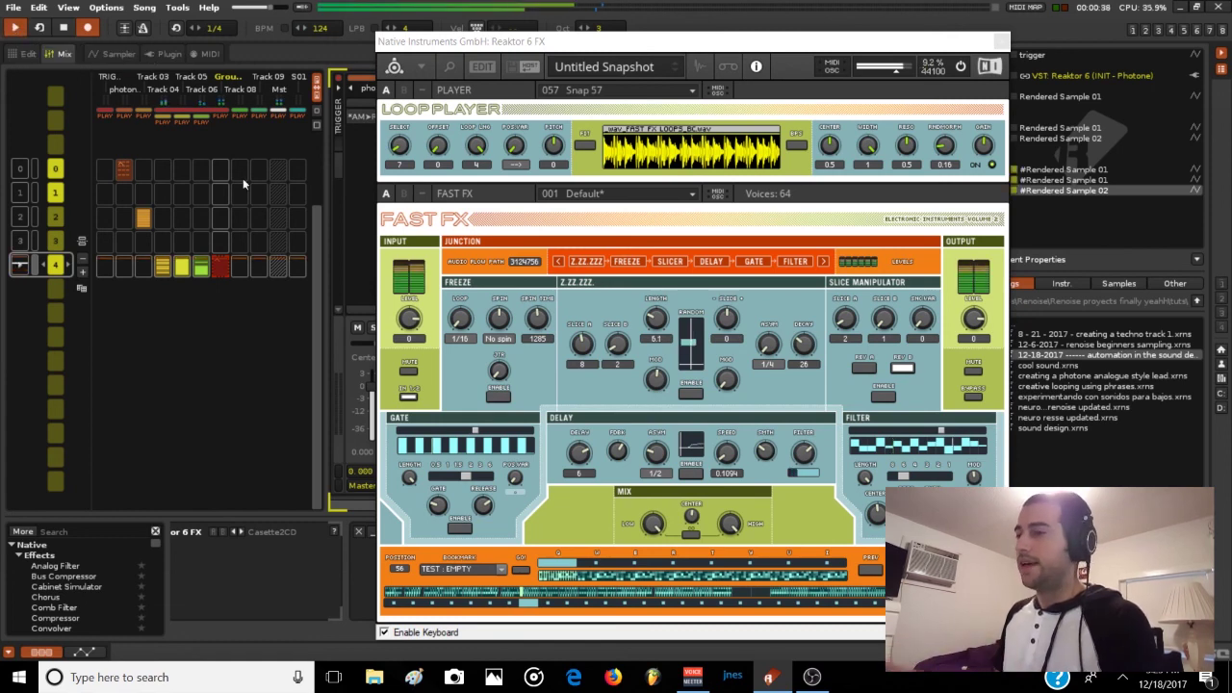
pyautogui.click(690, 392)
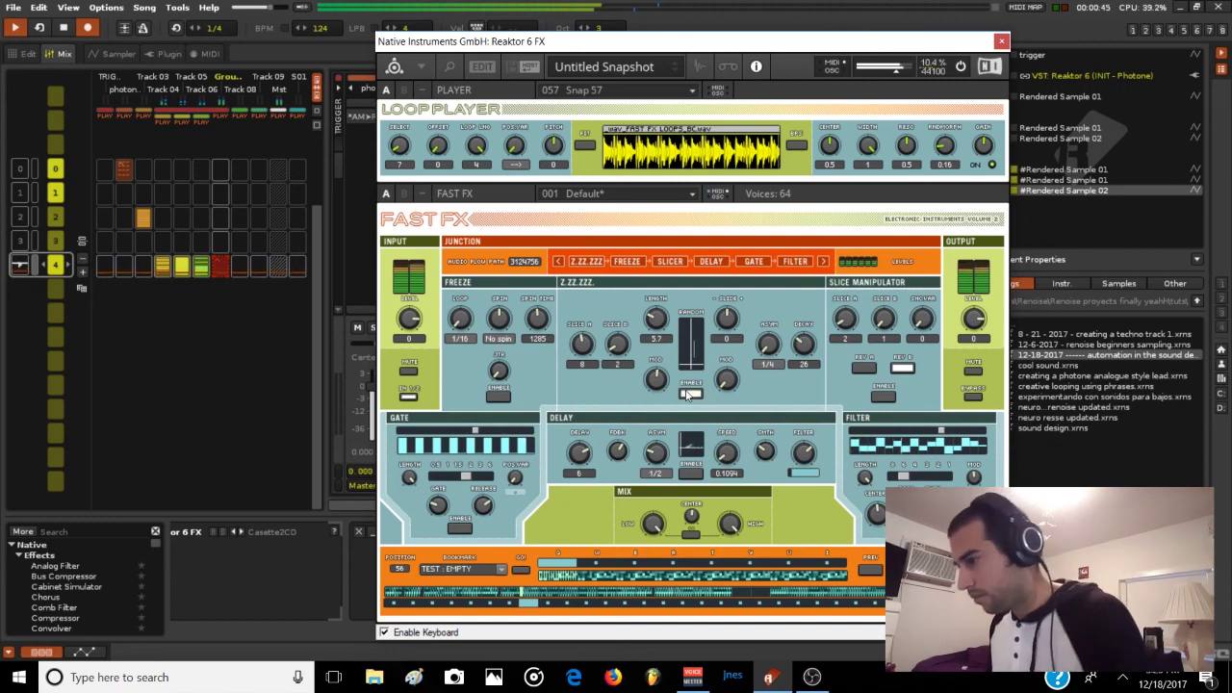
pyautogui.click(470, 520)
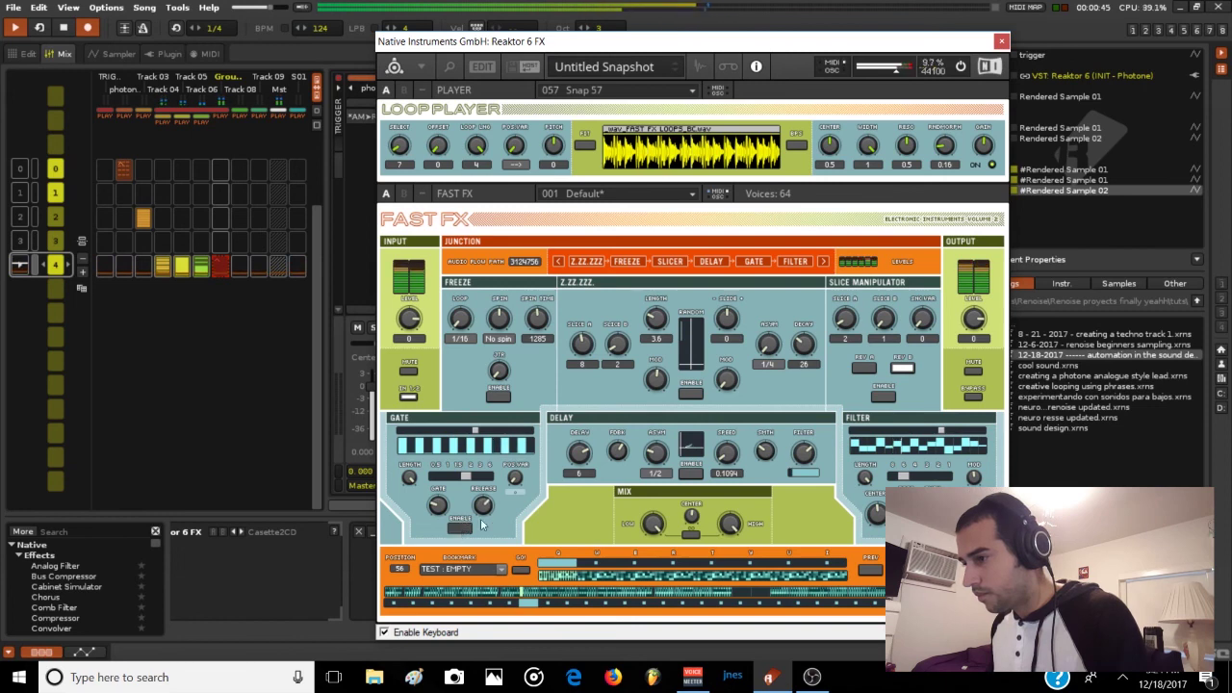
pyautogui.click(695, 395)
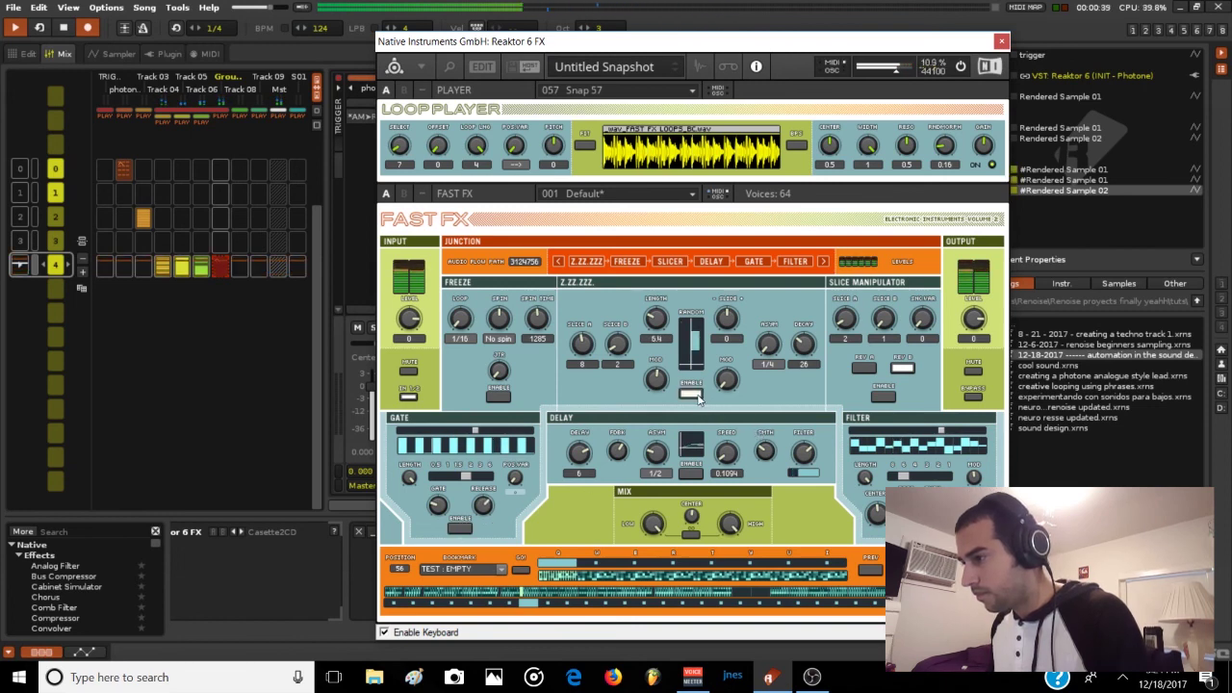
pyautogui.click(883, 397)
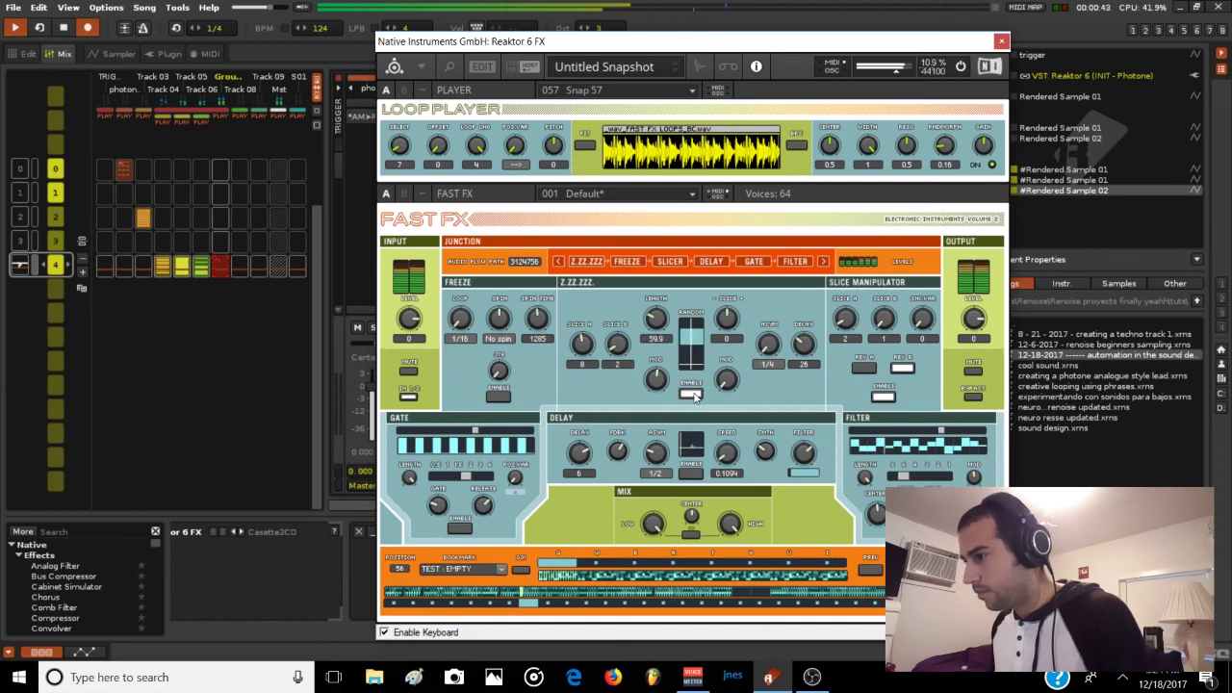
pyautogui.click(694, 396)
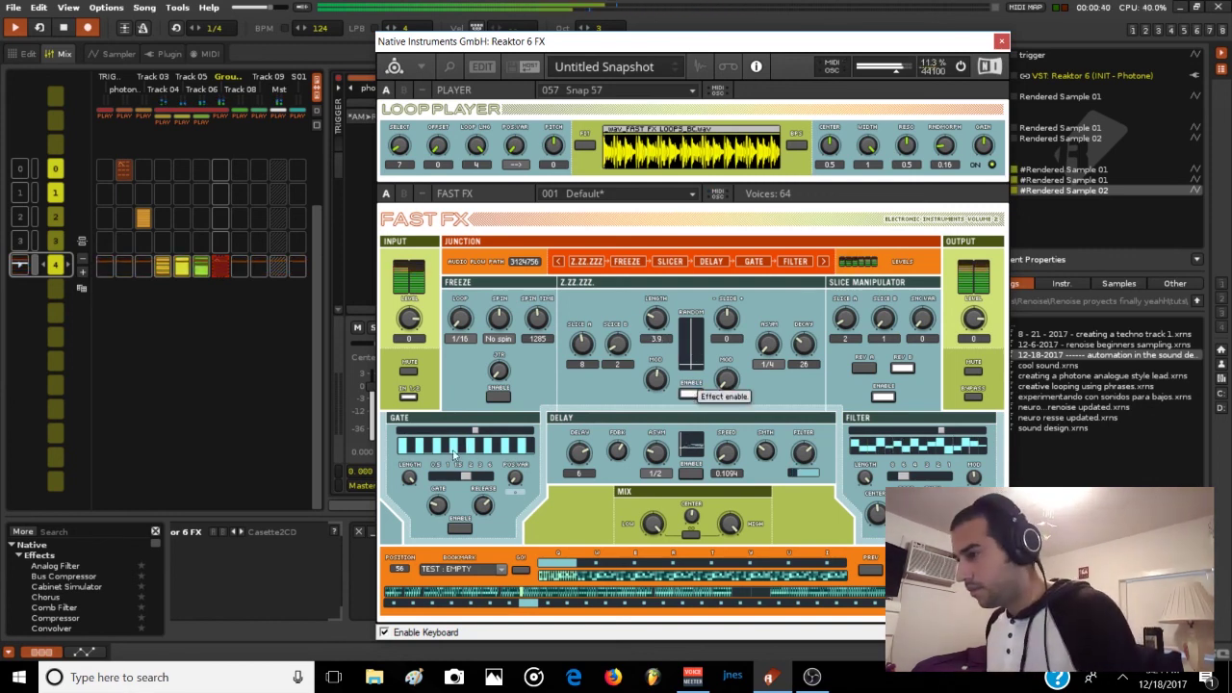
pyautogui.click(697, 394)
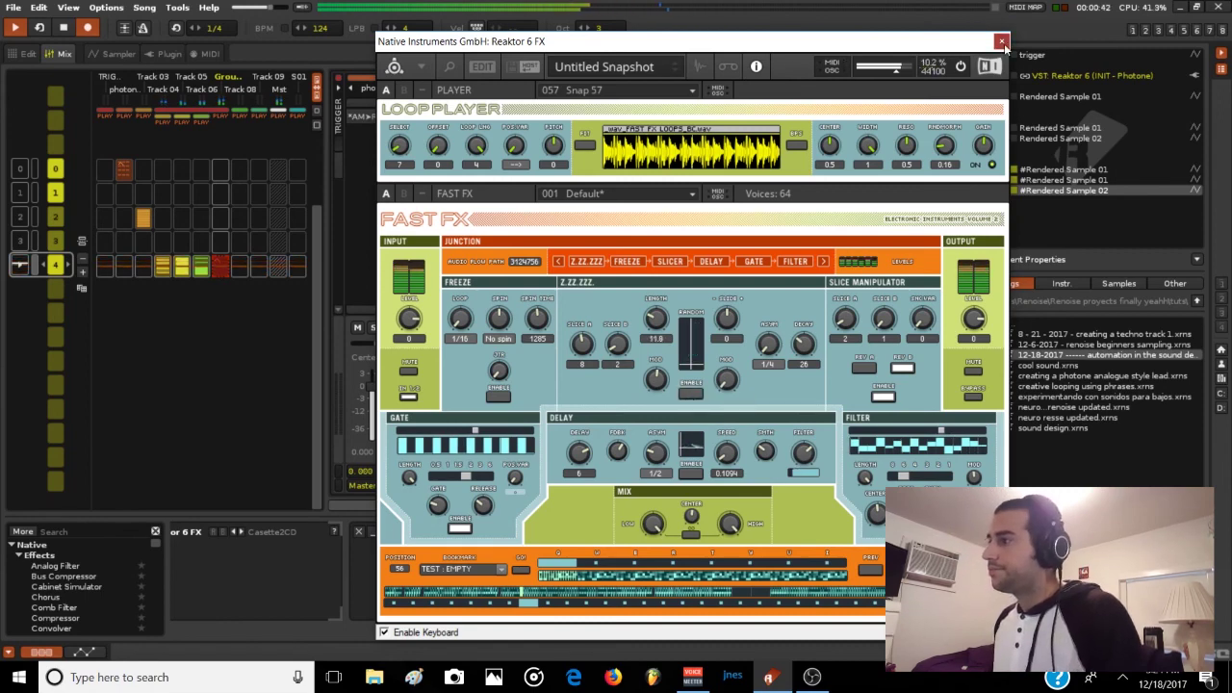
pyautogui.click(1001, 42)
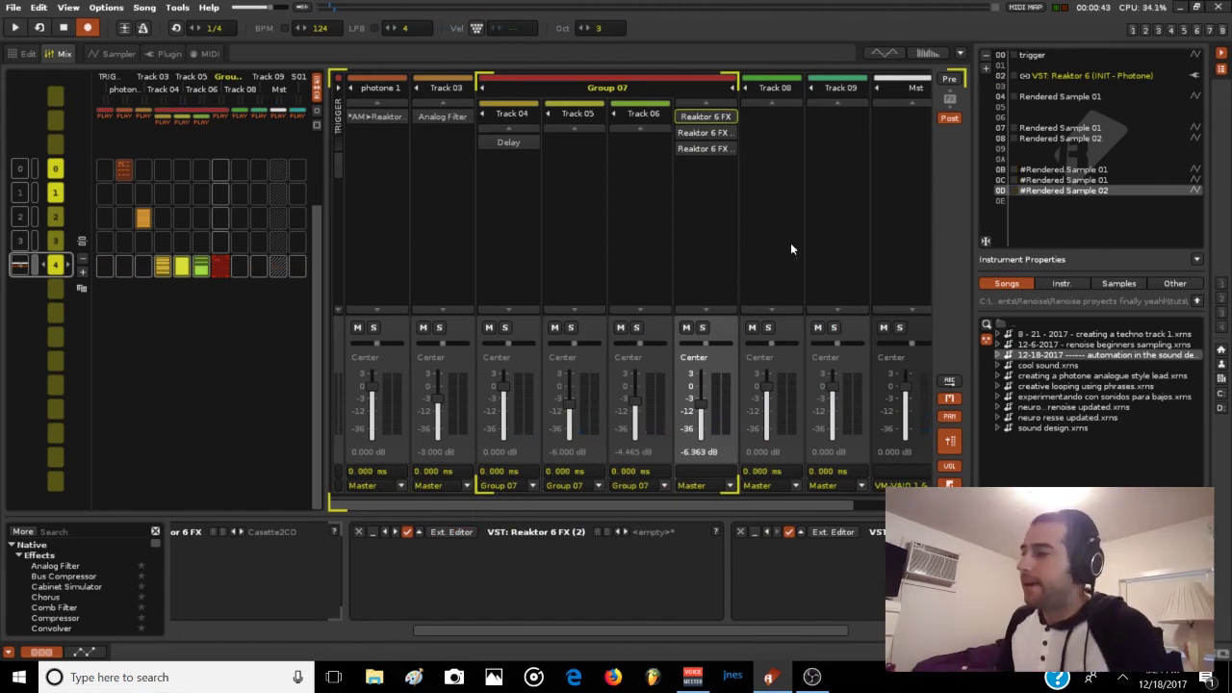
# Open Reaktor 6 FX (2)'s Ext. Editor to show the Loop Player and Fast FX panels.
pyautogui.click(459, 531)
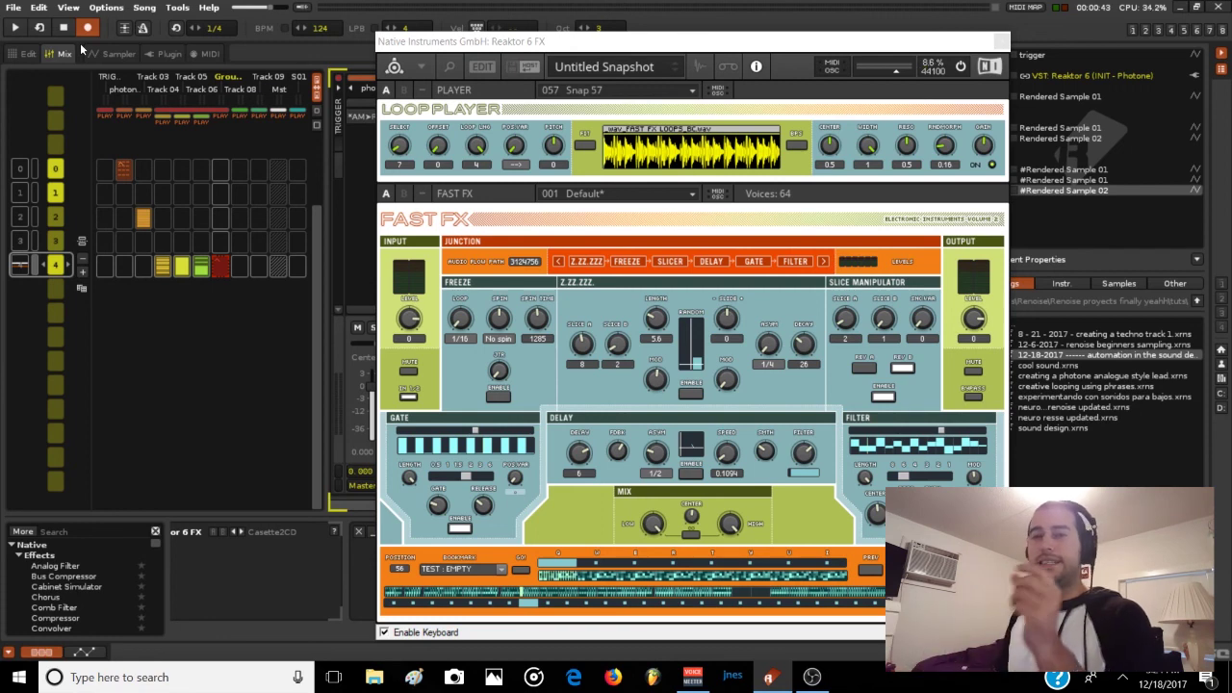
# Start the loop, turn Slice Manipulator off, toggle the Gate rhythmically, and enable the Delay.
pyautogui.click(13, 28)
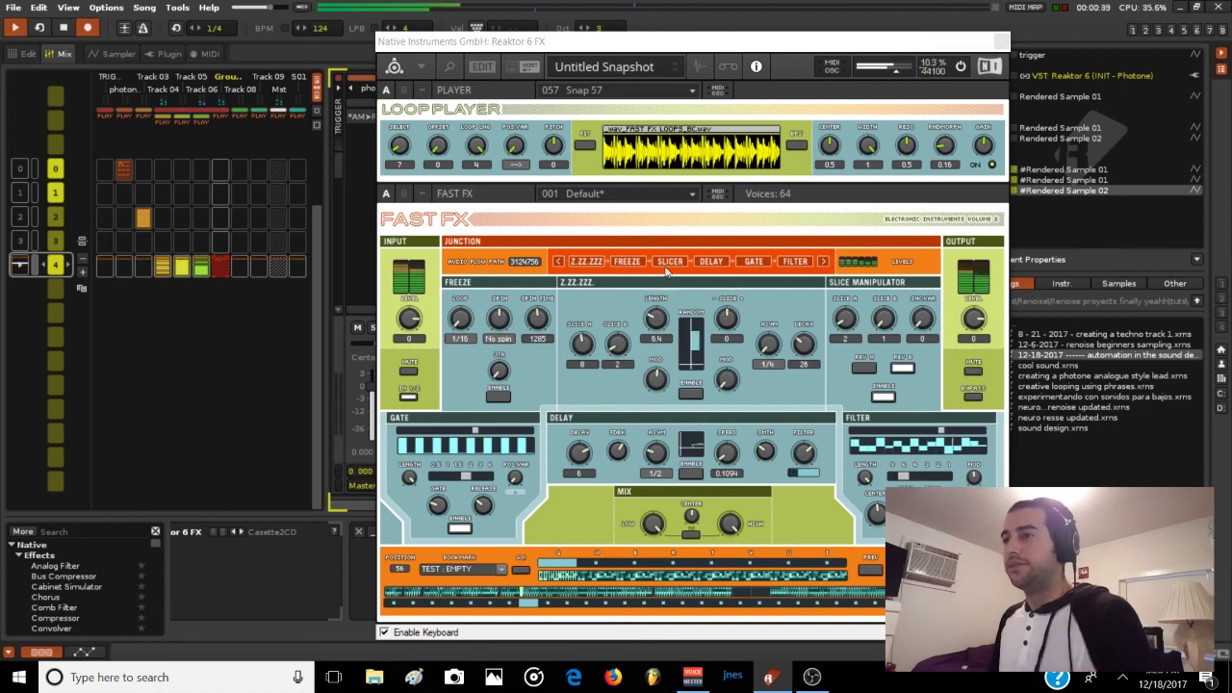
pyautogui.click(883, 396)
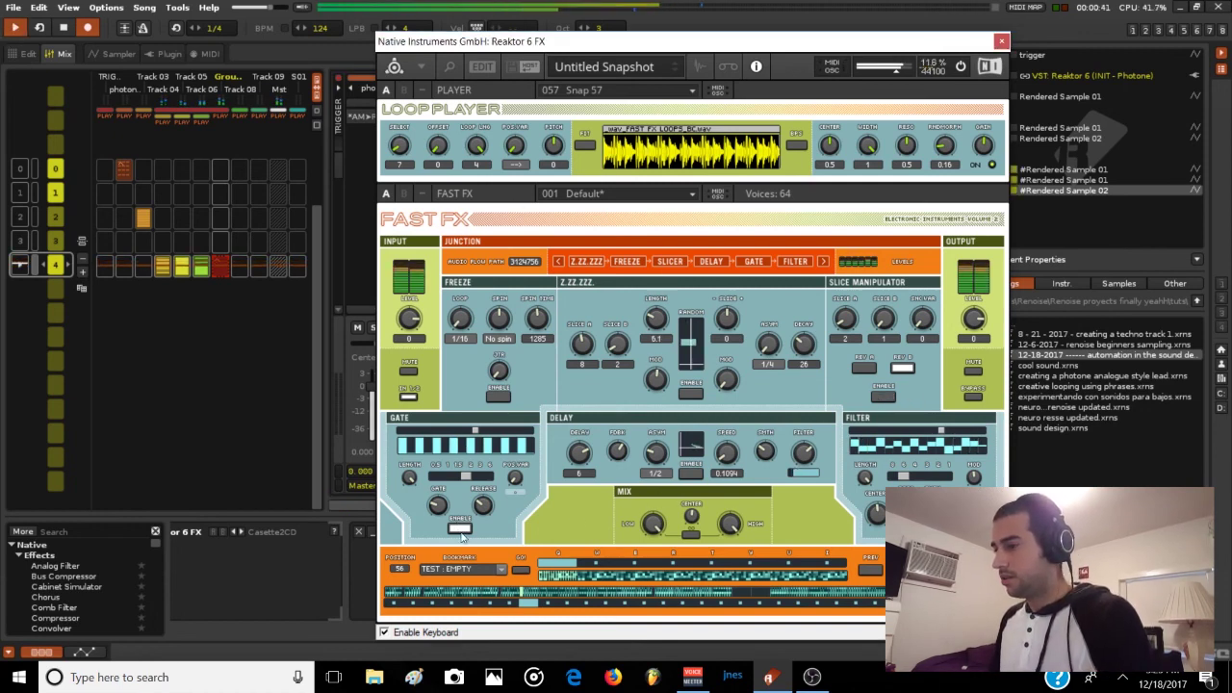
pyautogui.click(460, 529)
pyautogui.click(460, 528)
pyautogui.click(460, 529)
pyautogui.click(460, 528)
pyautogui.click(461, 528)
pyautogui.click(460, 528)
pyautogui.click(461, 528)
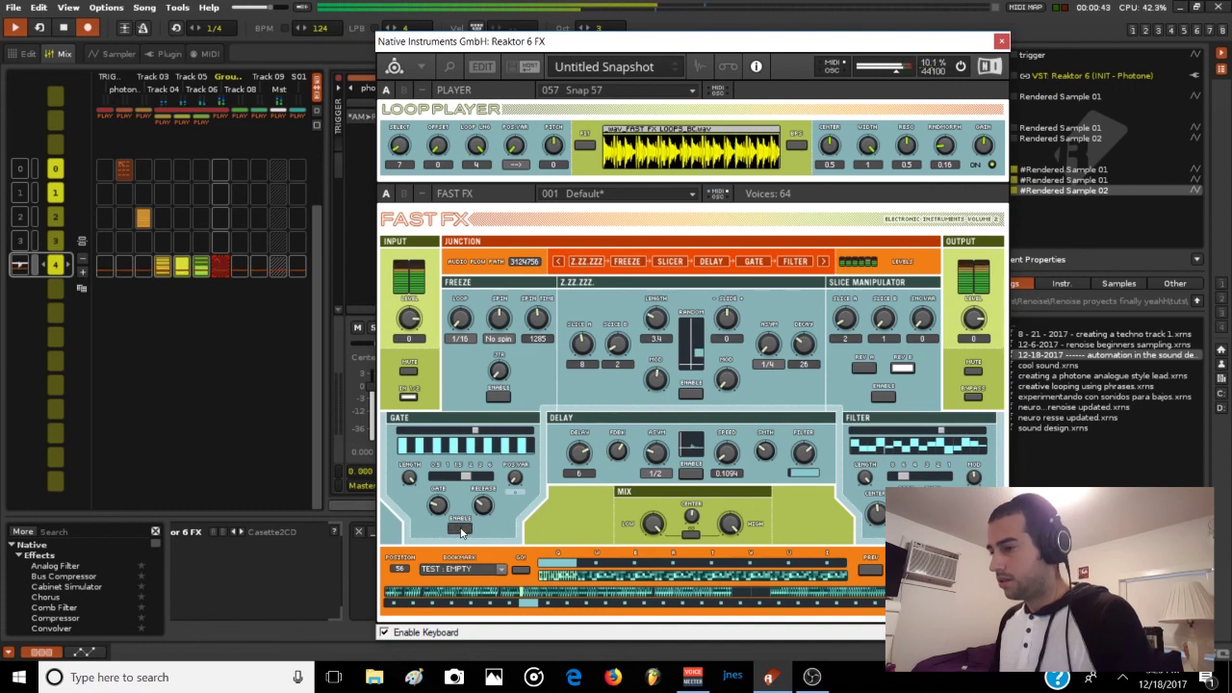
pyautogui.click(460, 529)
pyautogui.click(460, 529)
pyautogui.click(460, 528)
pyautogui.click(460, 529)
pyautogui.click(460, 528)
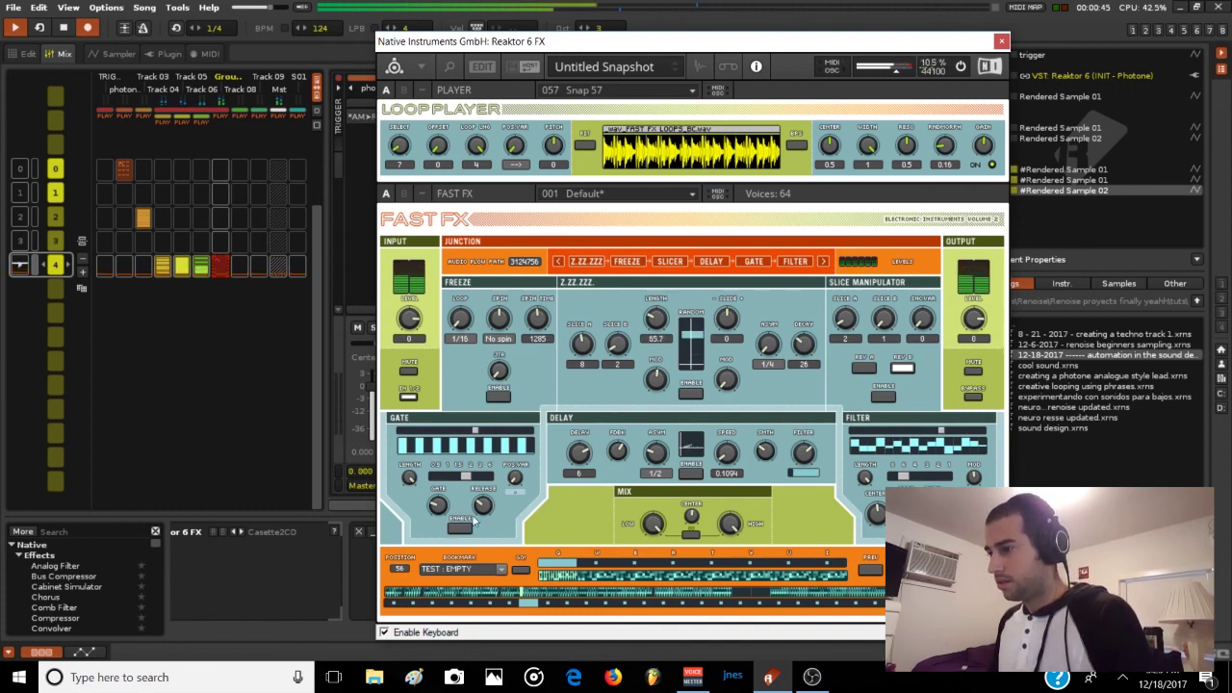
pyautogui.click(466, 530)
pyautogui.click(466, 531)
pyautogui.click(466, 532)
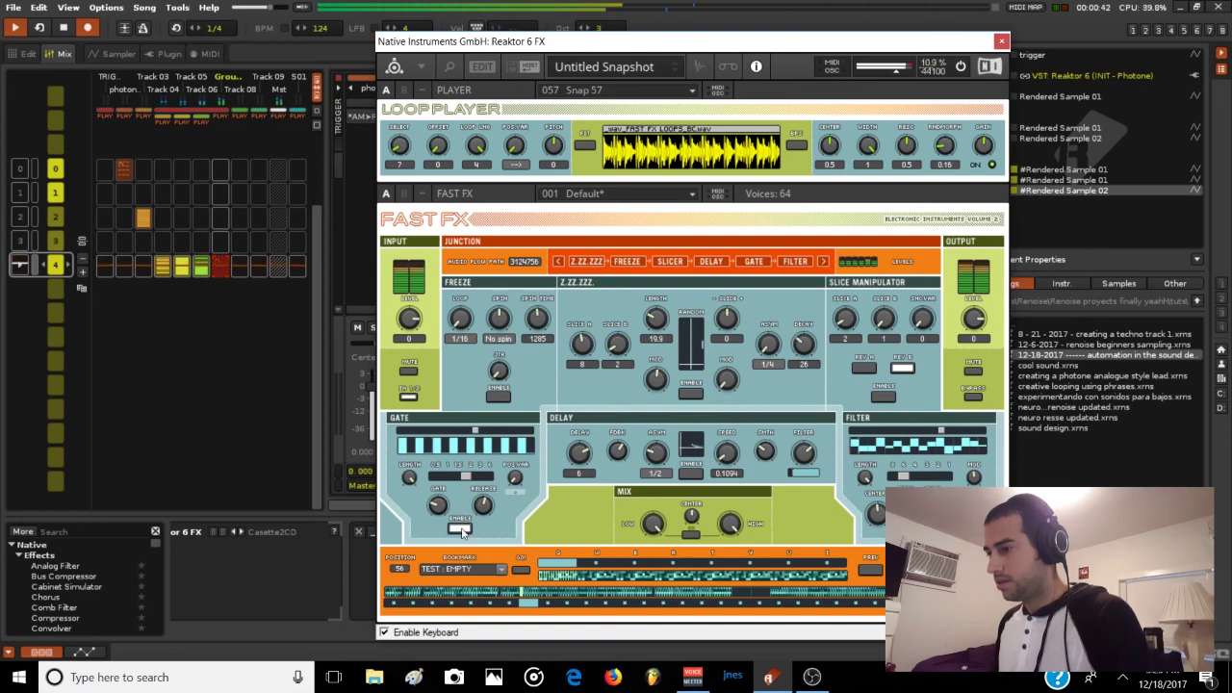
pyautogui.click(461, 529)
pyautogui.click(461, 529)
pyautogui.click(460, 530)
pyautogui.click(461, 530)
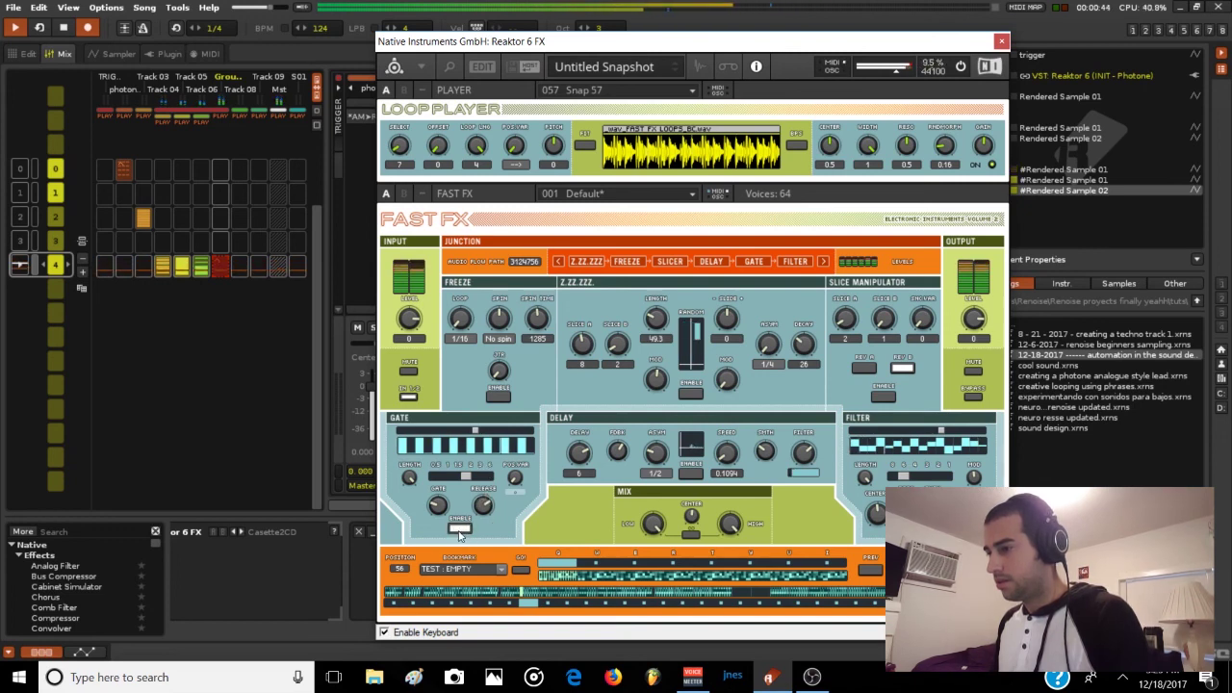
pyautogui.click(460, 531)
pyautogui.click(464, 531)
pyautogui.click(693, 473)
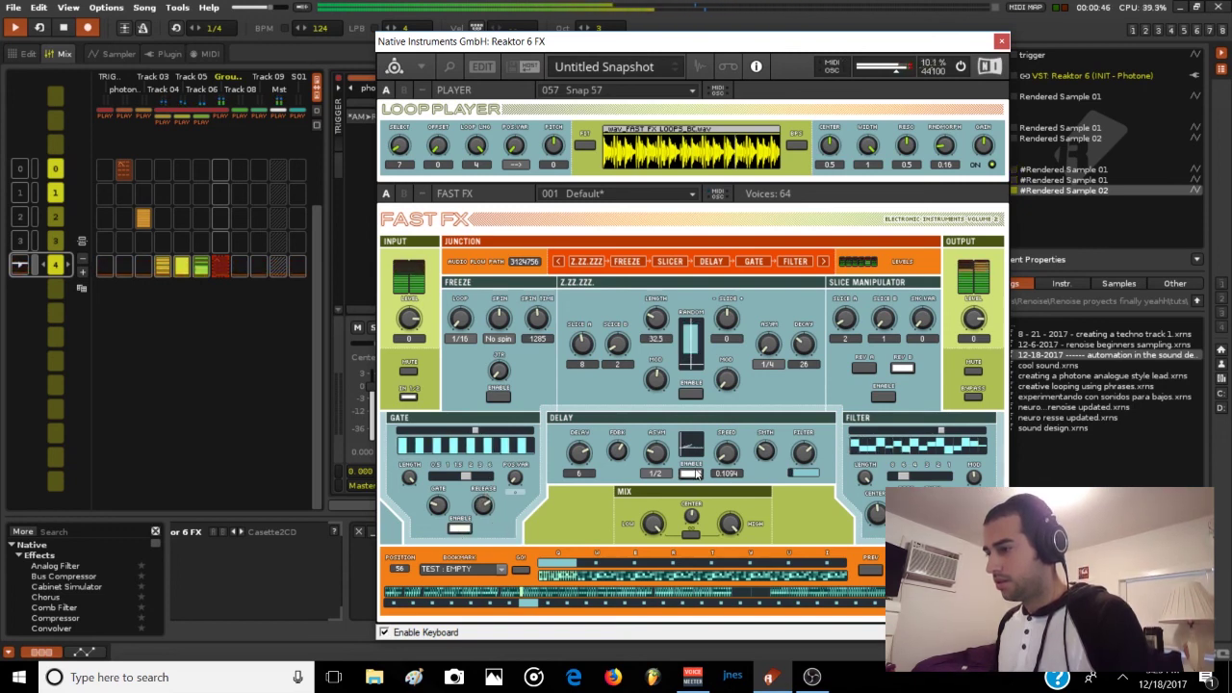
pyautogui.click(460, 530)
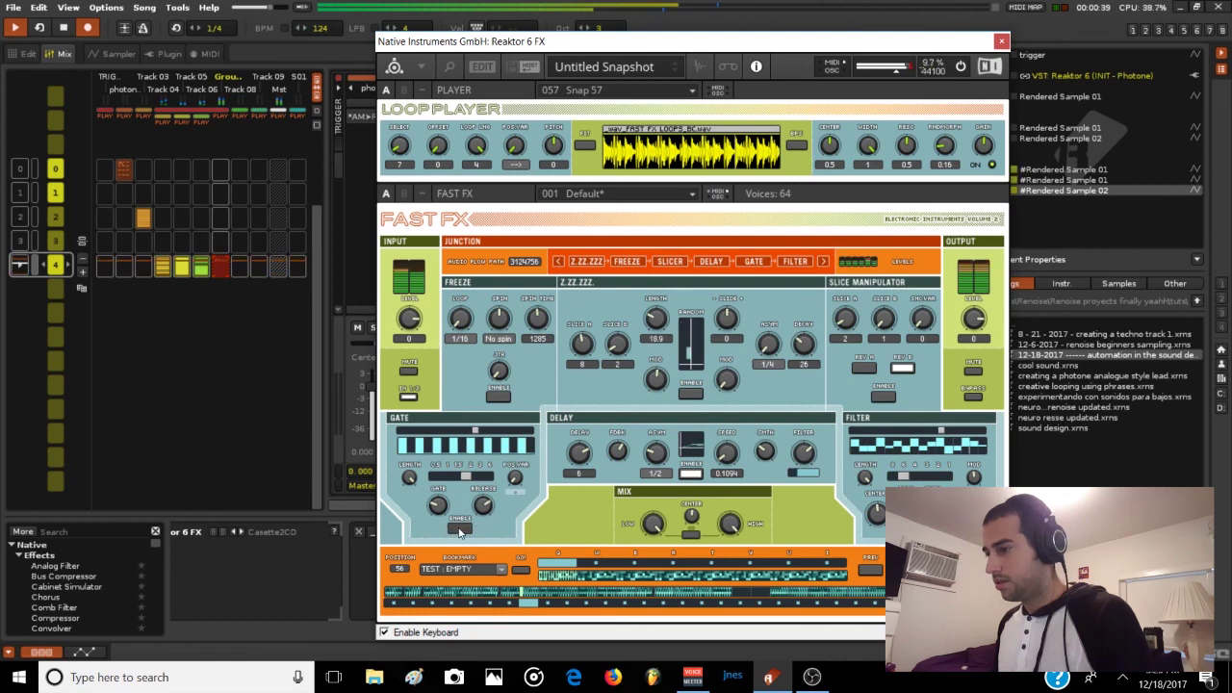
# Turn Delay off, re-enable Slice Manipulator with Slice B unreversed at 5, and enable Z.ZZ.ZZZ.
pyautogui.click(689, 394)
pyautogui.click(689, 394)
pyautogui.click(689, 473)
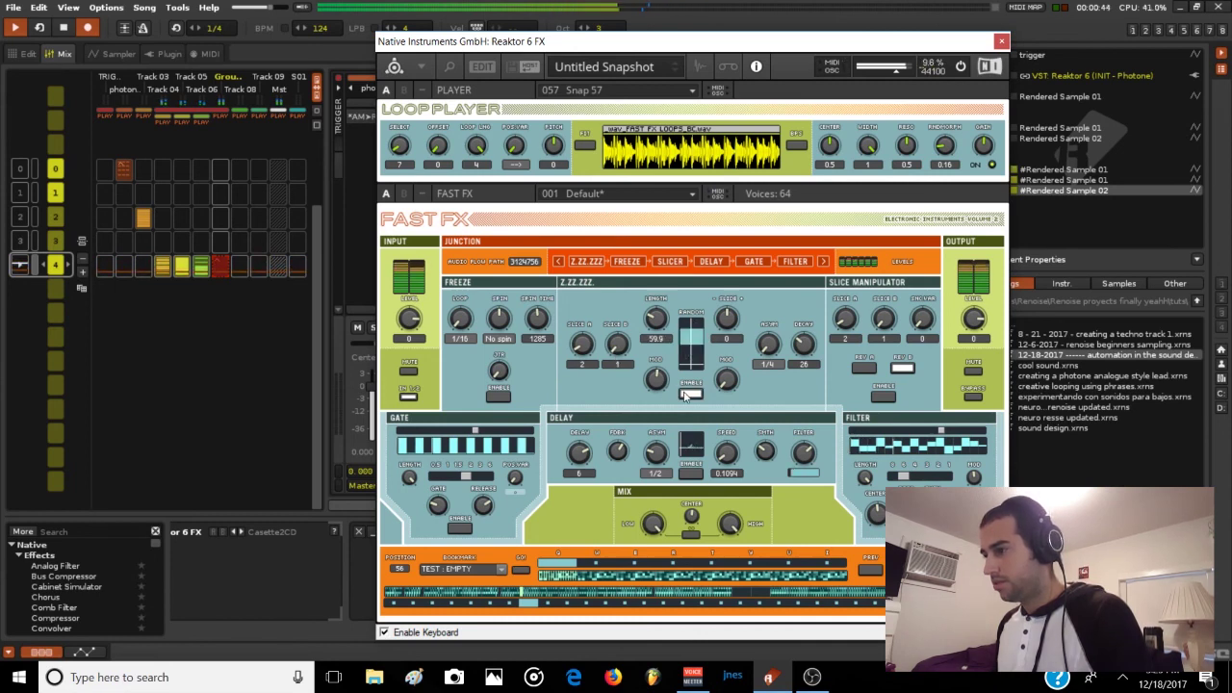
pyautogui.click(883, 396)
pyautogui.click(905, 369)
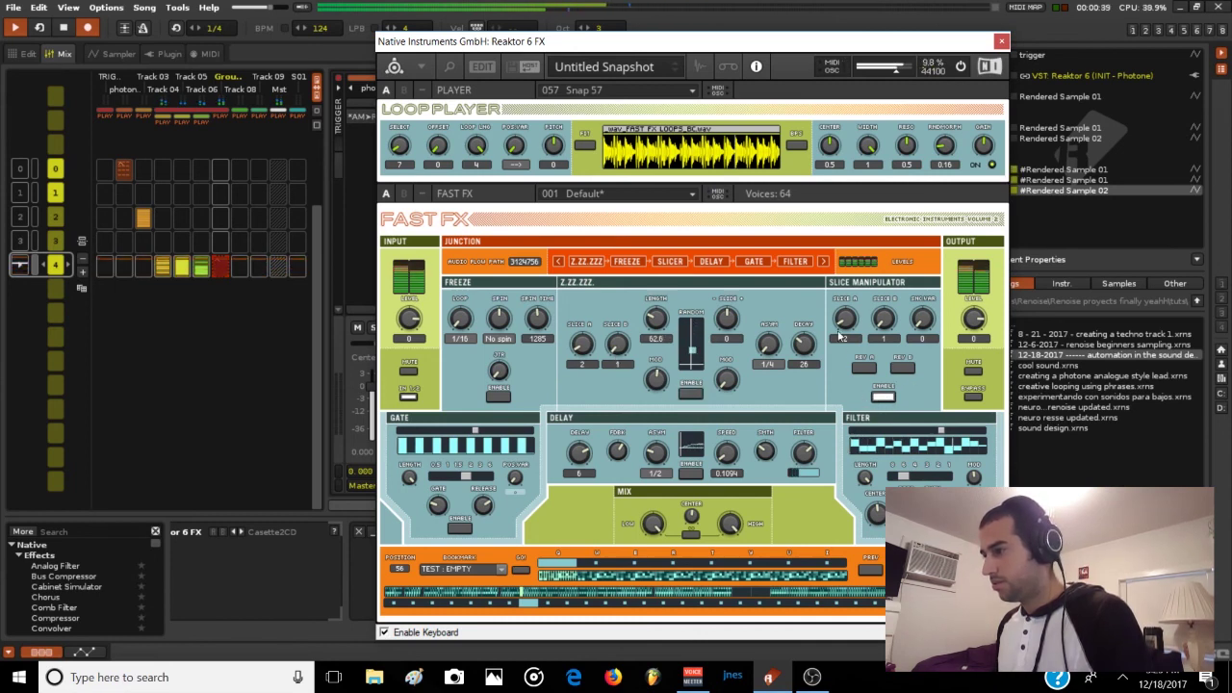
pyautogui.moveTo(881, 301); pyautogui.dragTo(882, 294)
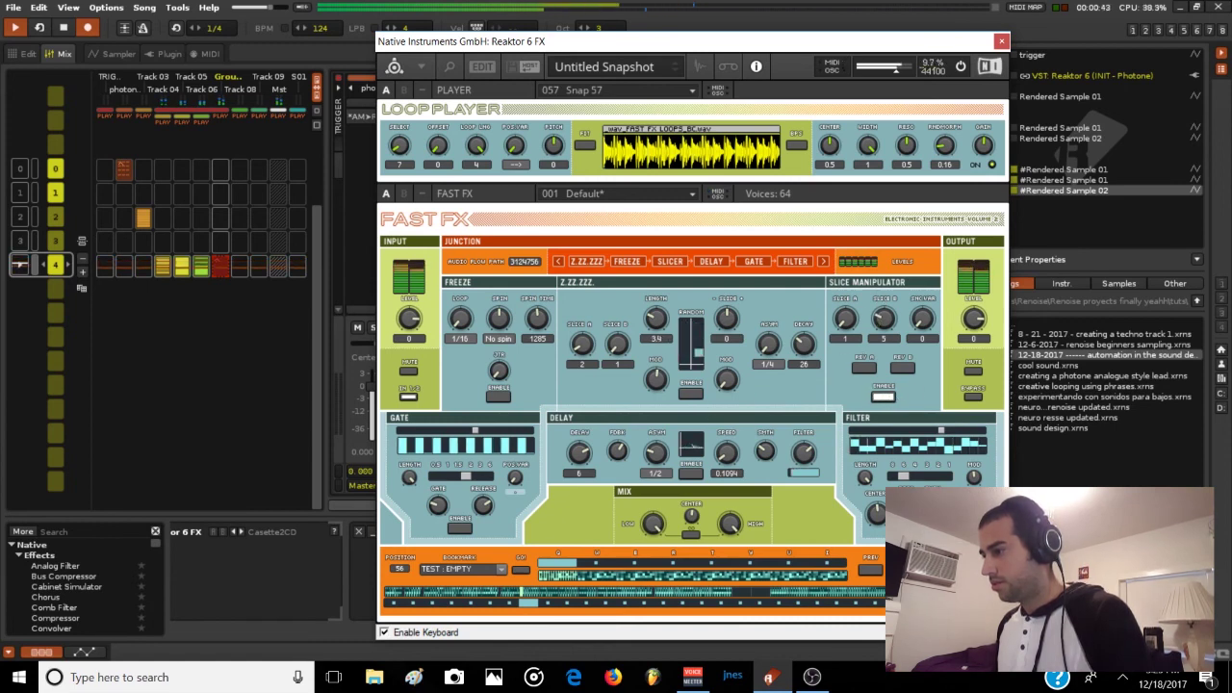
pyautogui.click(689, 394)
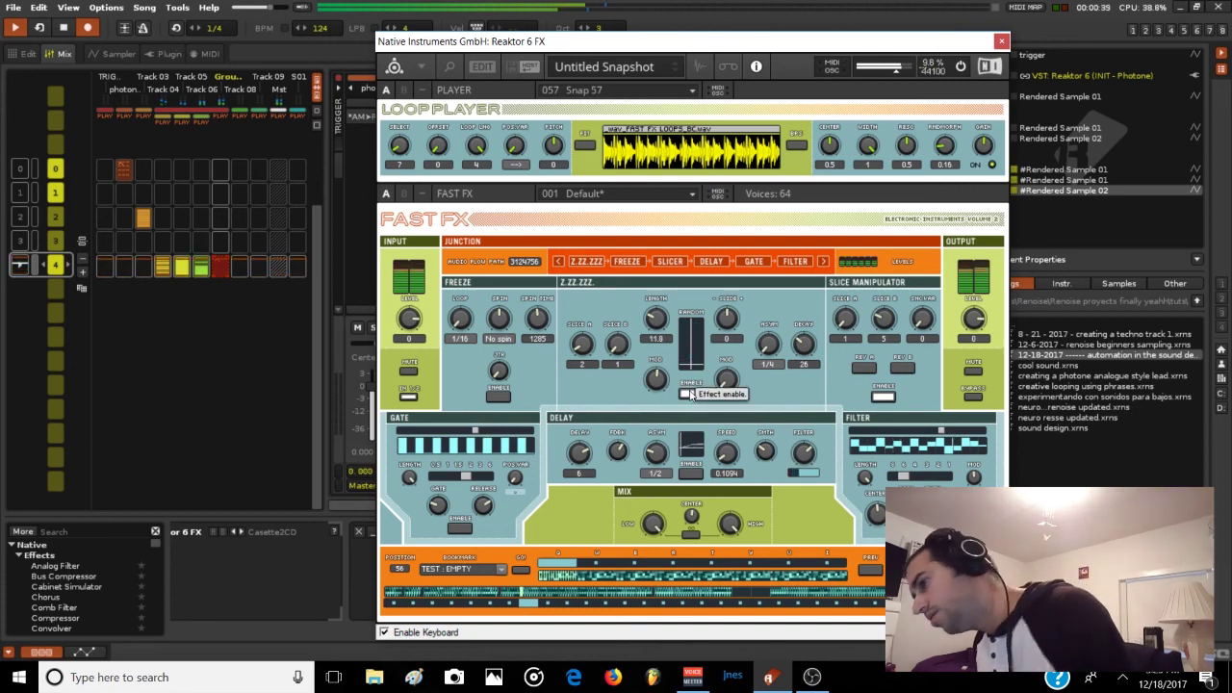
pyautogui.click(1001, 41)
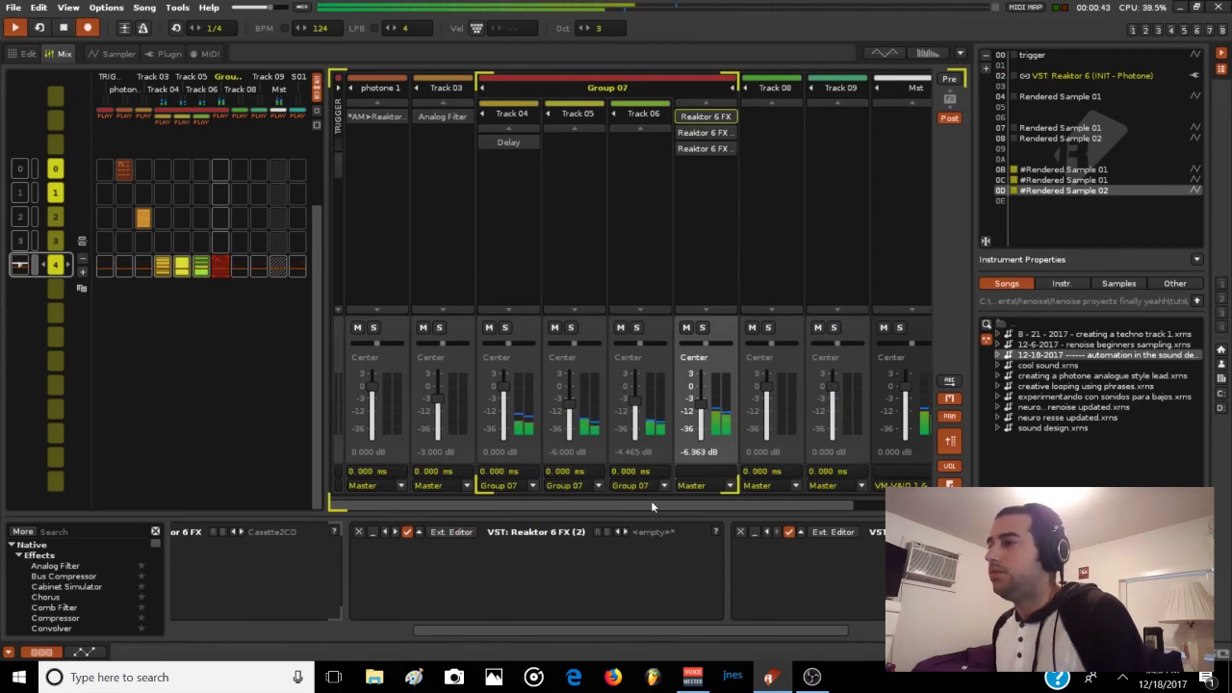
# Reopen the second Reaktor 6 FX, toggle Z.ZZ.ZZZ on and off, and disable Slice Manipulator.
pyautogui.click(697, 133)
pyautogui.doubleClick(697, 133)
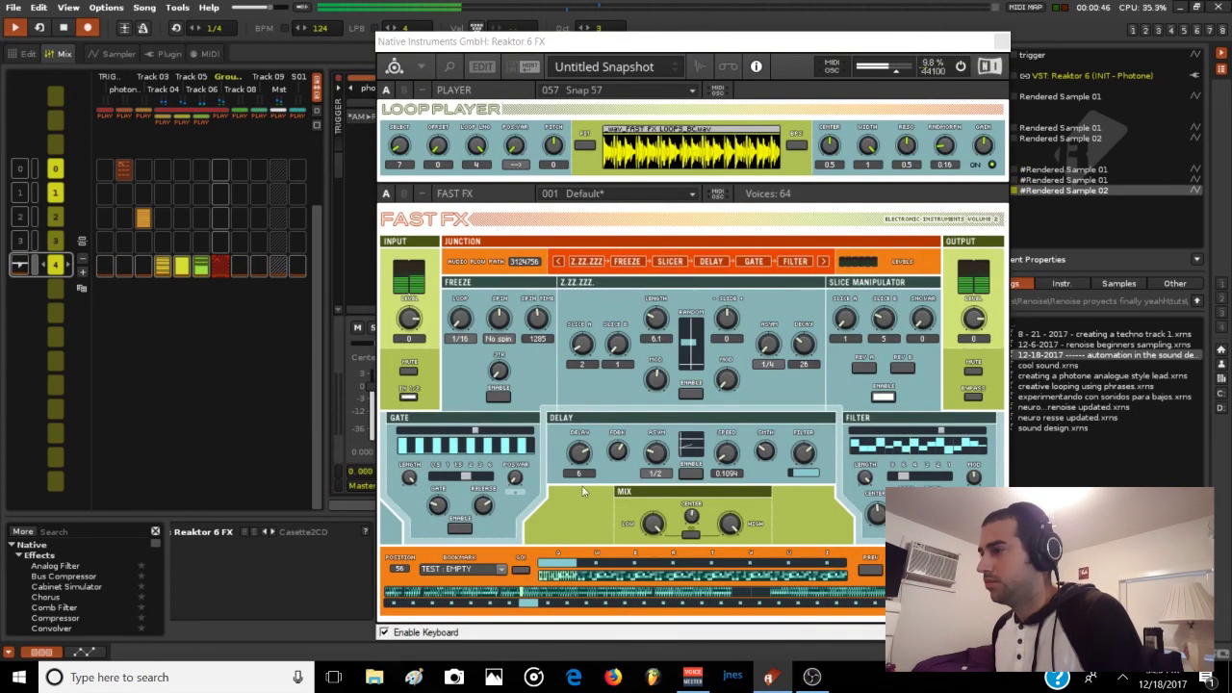
pyautogui.click(692, 394)
pyautogui.click(693, 394)
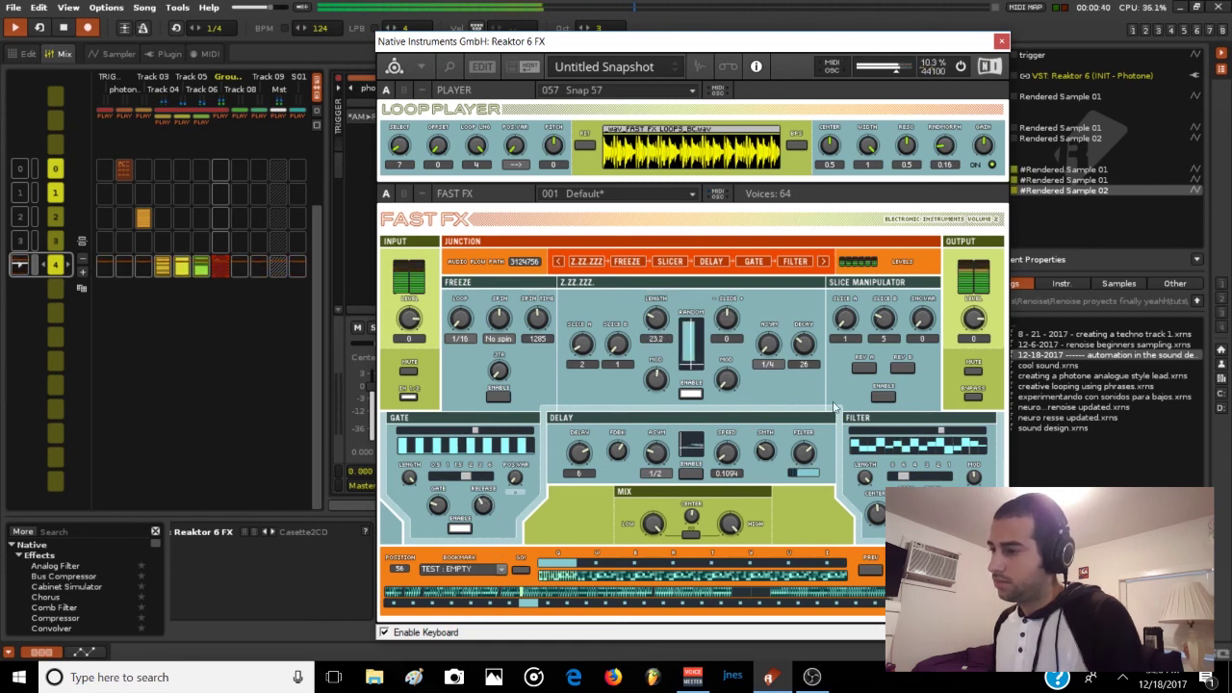
pyautogui.click(880, 397)
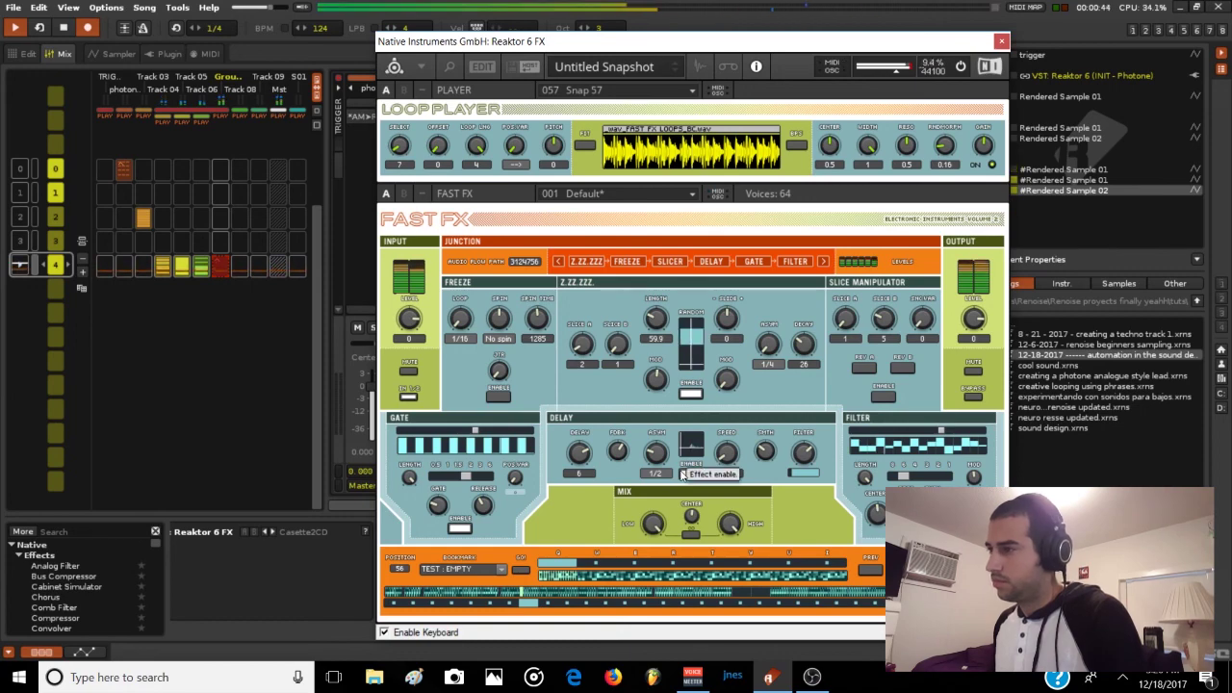
pyautogui.click(1002, 41)
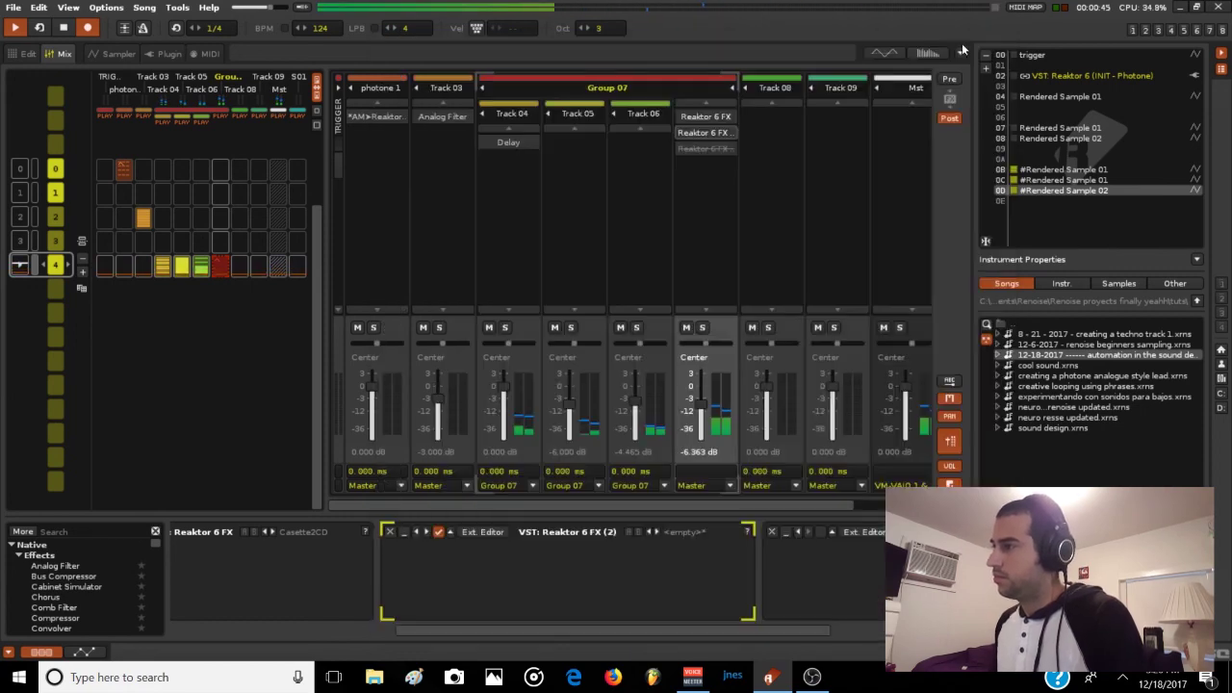
# Stop playback, append sequence slots 5 and 6, and show photone 1's automation.
pyautogui.click(67, 31)
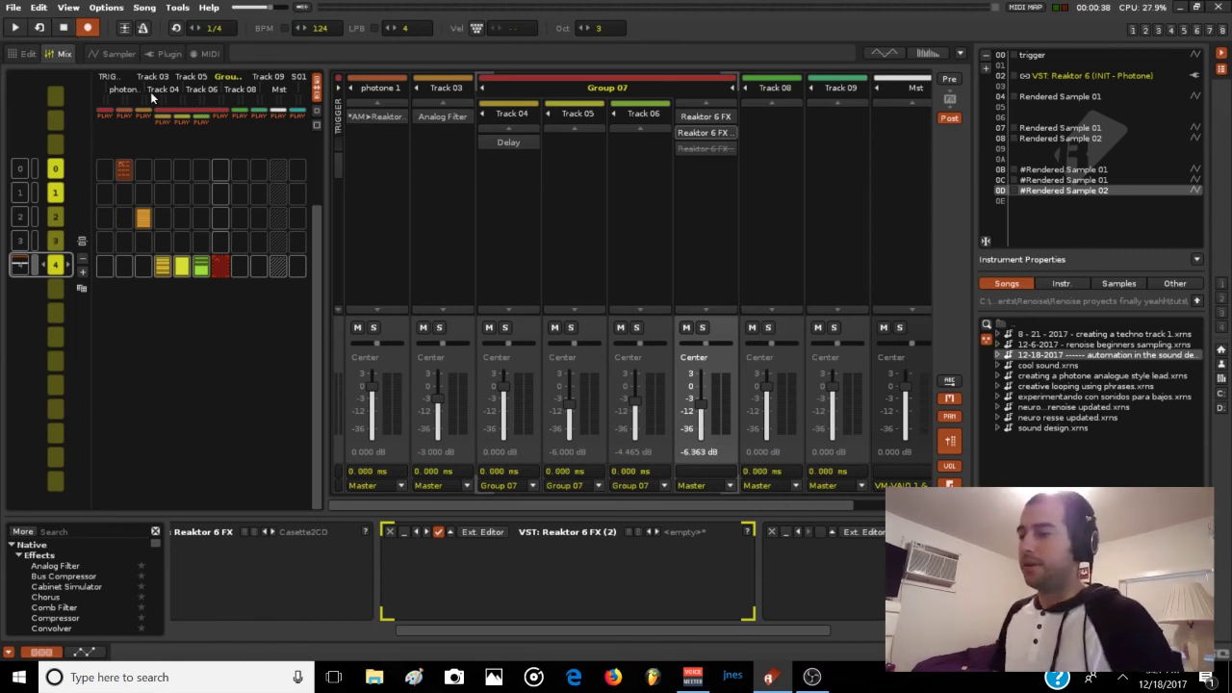
pyautogui.click(82, 271)
pyautogui.click(82, 272)
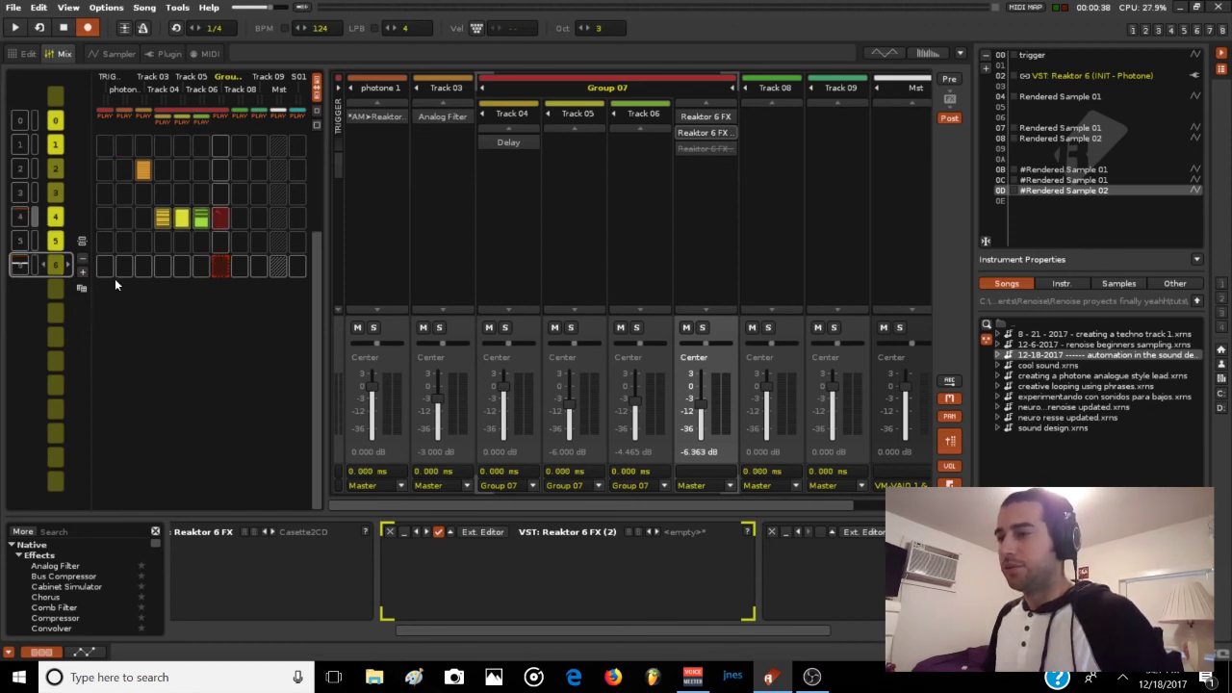
pyautogui.click(124, 265)
# Add Volume automation to the photone 1 track and pull the envelope into a rising ramp.
pyautogui.click(93, 653)
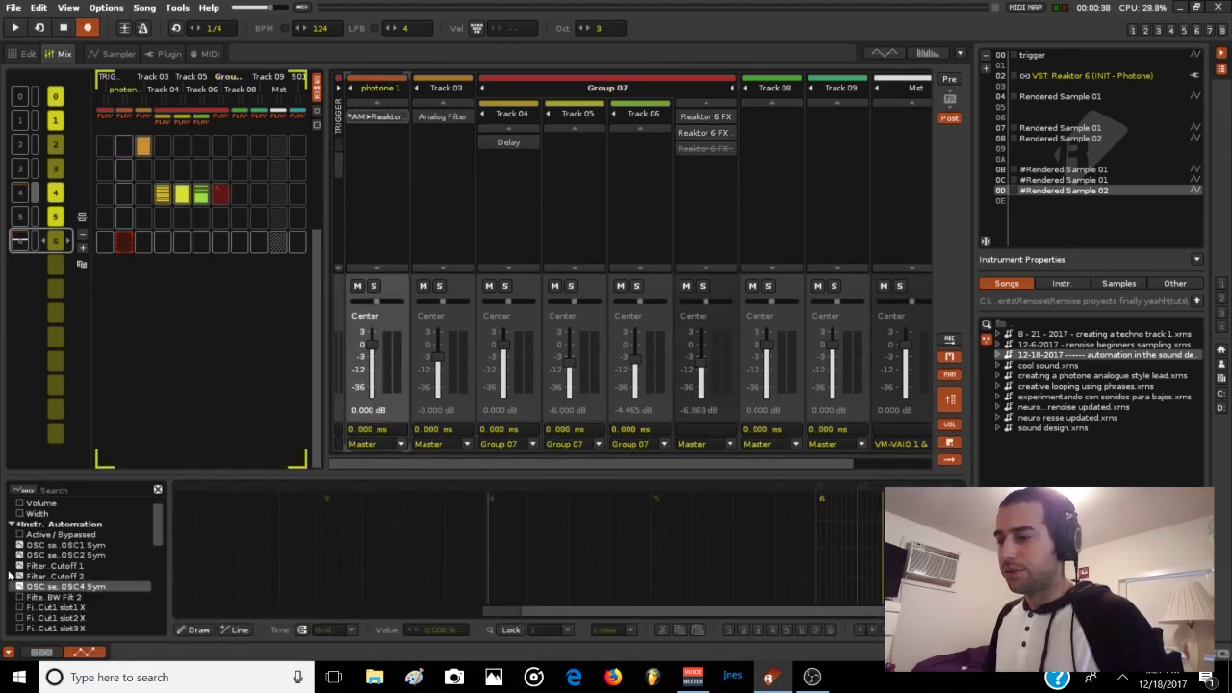
pyautogui.scroll(1, 57, 559)
pyautogui.click(50, 526)
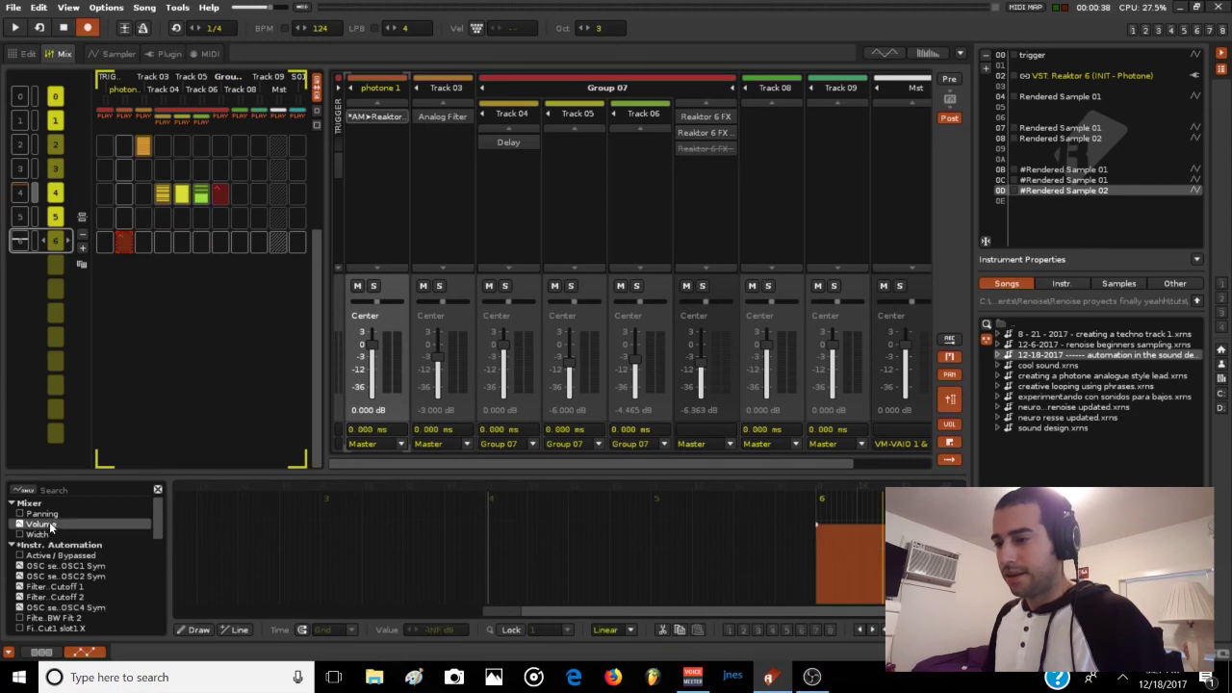
pyautogui.scroll(-2, 795, 578)
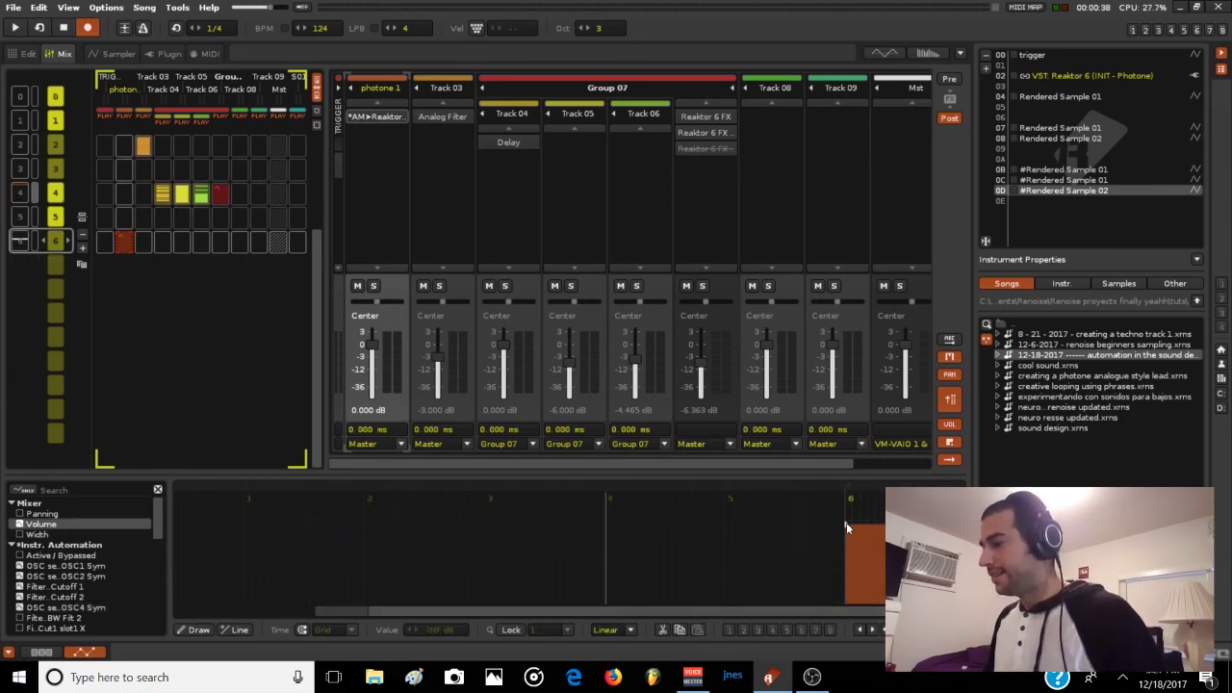
pyautogui.moveTo(846, 522); pyautogui.dragTo(851, 594)
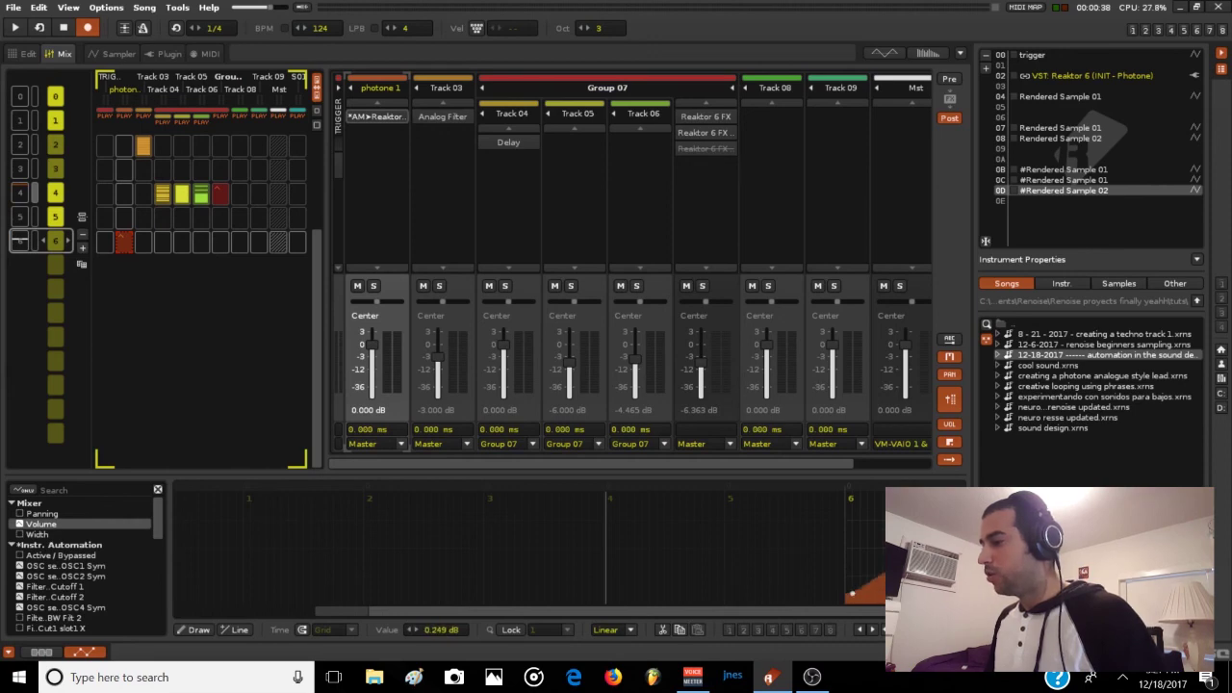
# Switch the ramp to Curve interpolation and freehand-draw a rising, falling volume curve with a flatter peak.
pyautogui.scroll(2, 818, 595)
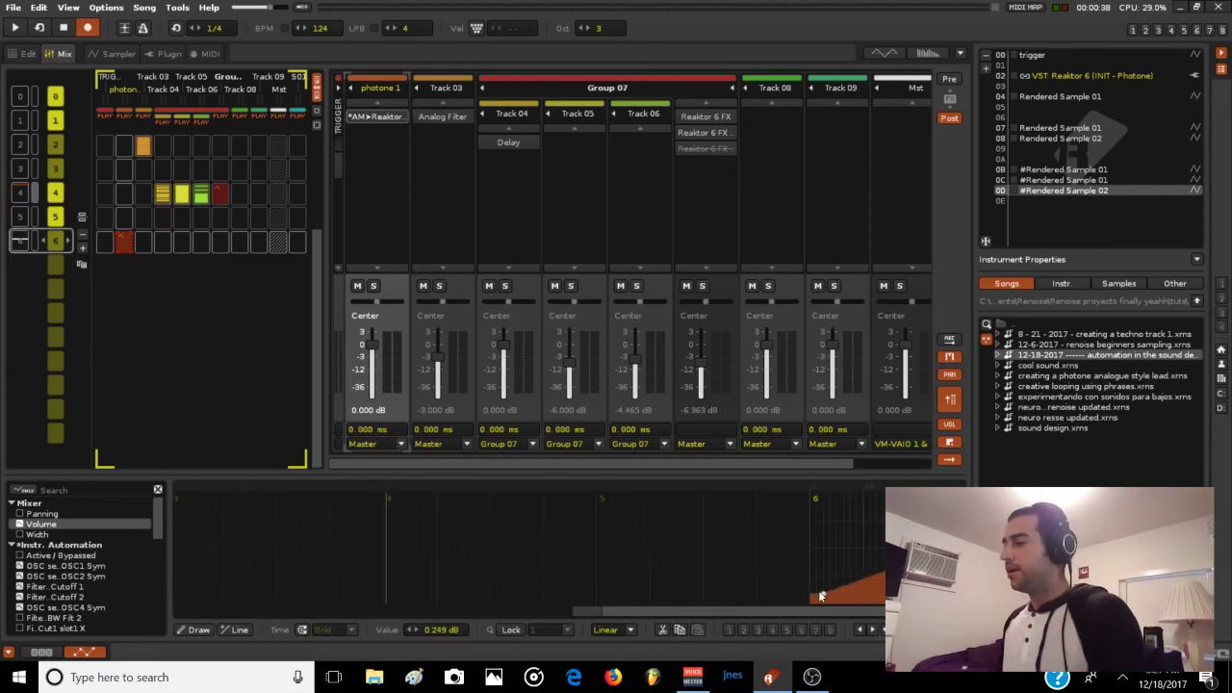
pyautogui.scroll(-1, 808, 608)
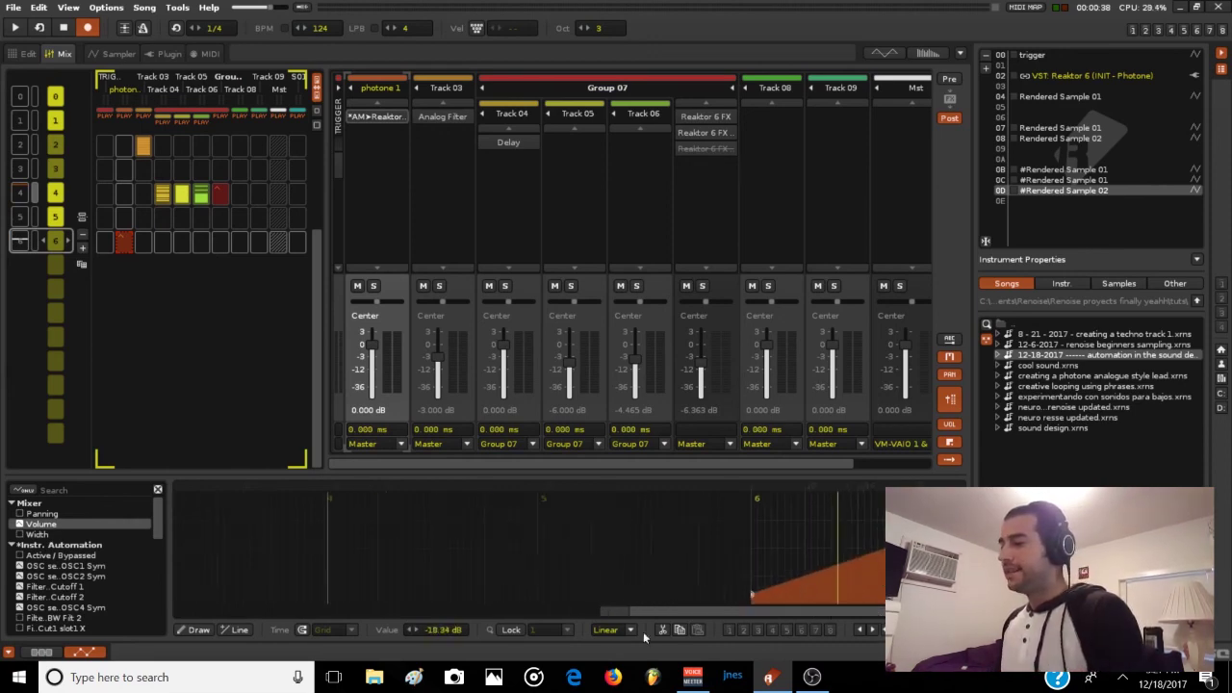
pyautogui.click(606, 617)
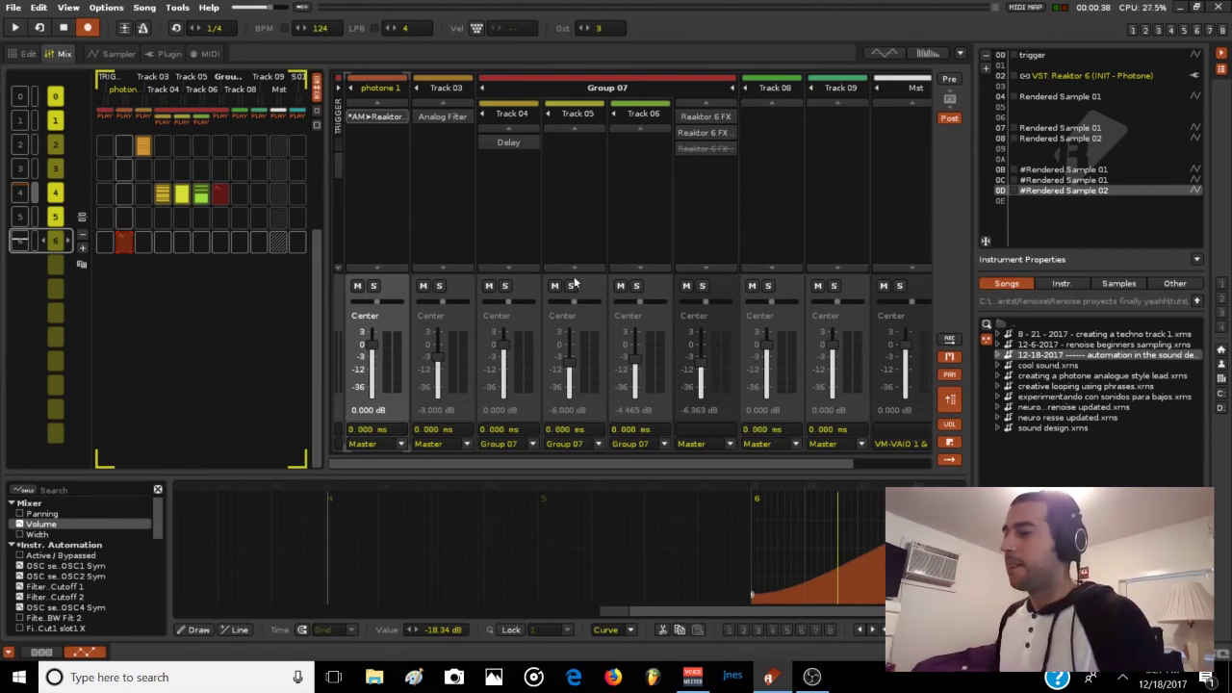
pyautogui.click(198, 630)
pyautogui.moveTo(809, 585)
pyautogui.mouseDown()
pyautogui.moveTo(765, 554)
pyautogui.moveTo(814, 564)
pyautogui.moveTo(862, 510)
pyautogui.moveTo(900, 520)
pyautogui.mouseUp()
pyautogui.hscroll(-3, 729, 564)
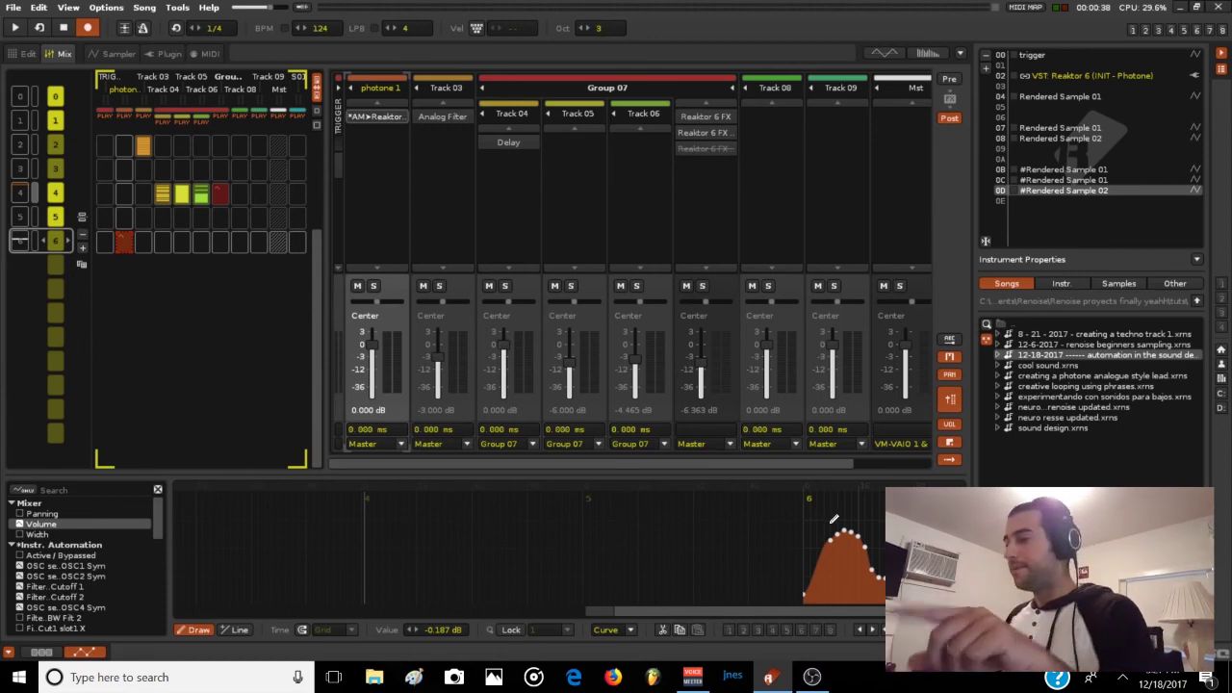
pyautogui.moveTo(820, 535)
pyautogui.mouseDown()
pyautogui.moveTo(856, 520)
pyautogui.moveTo(891, 554)
pyautogui.mouseUp()
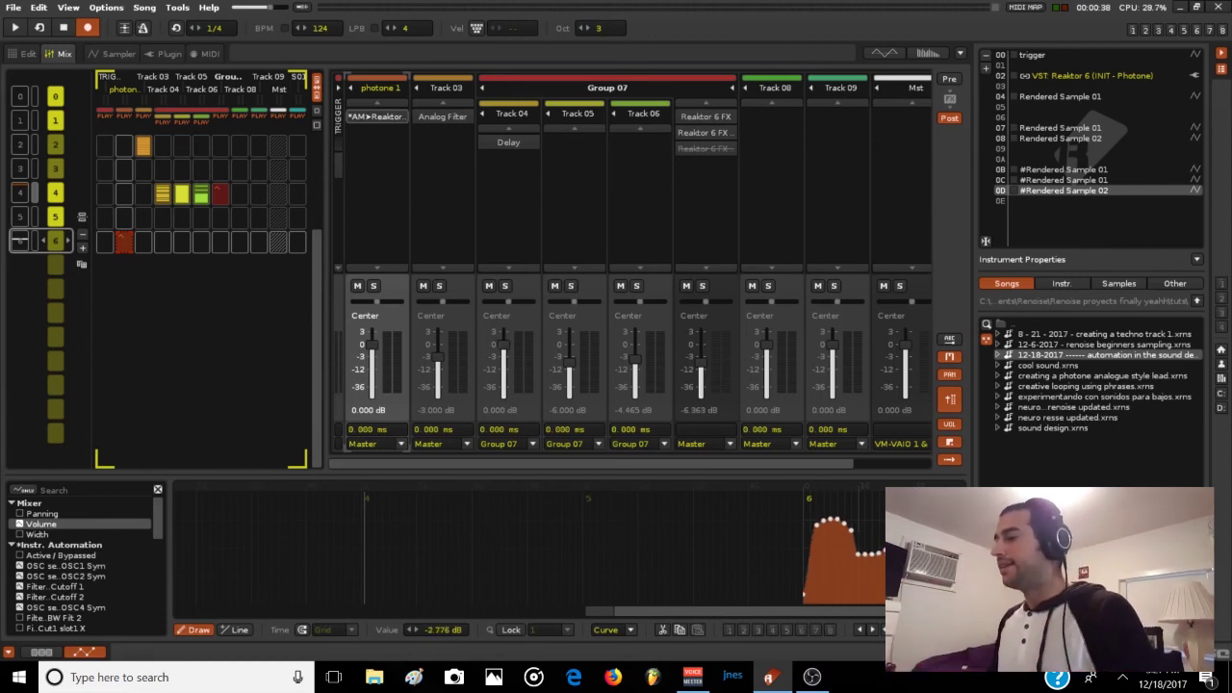